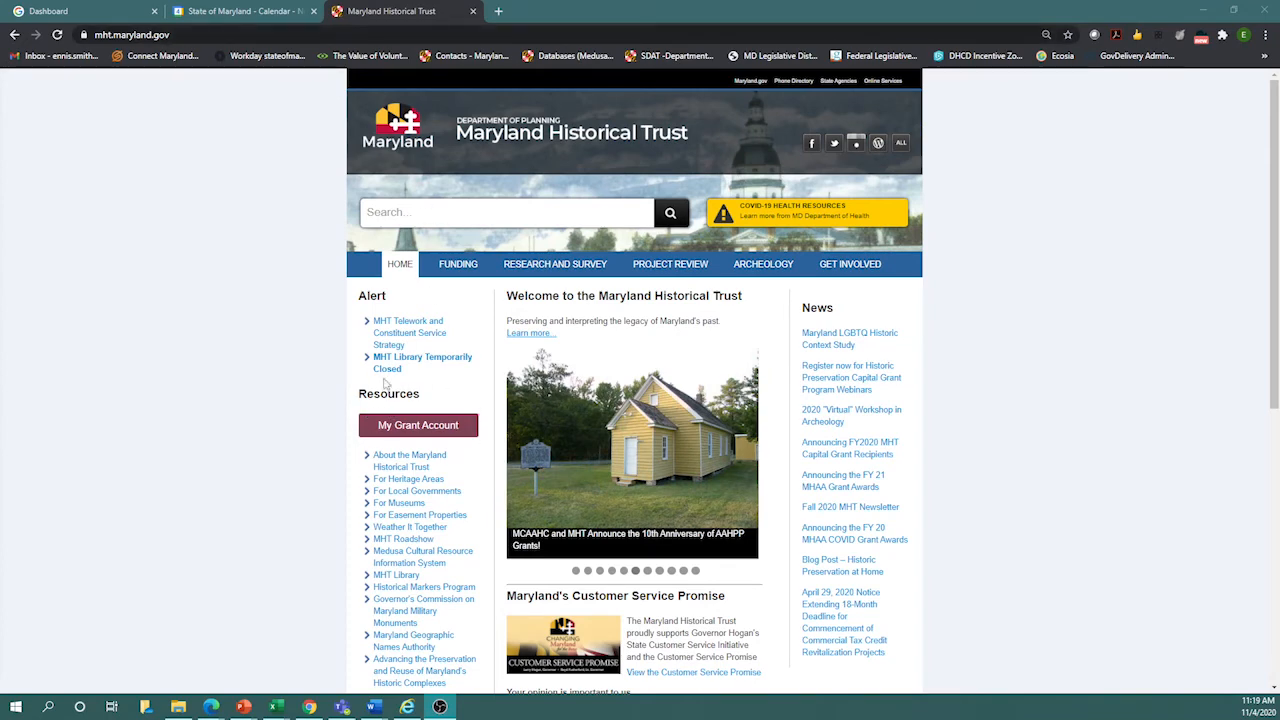
Step: Log in to My Grant Account with the saved e-mail and password
click(416, 426)
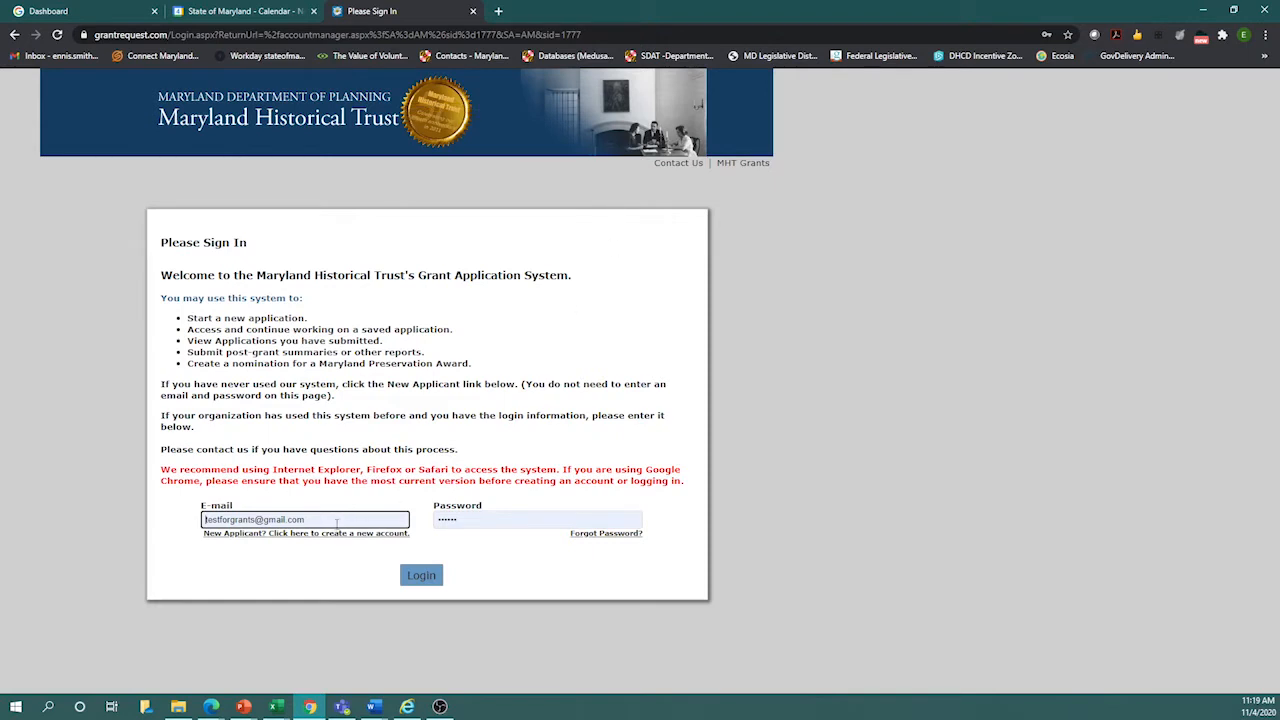
click(297, 518)
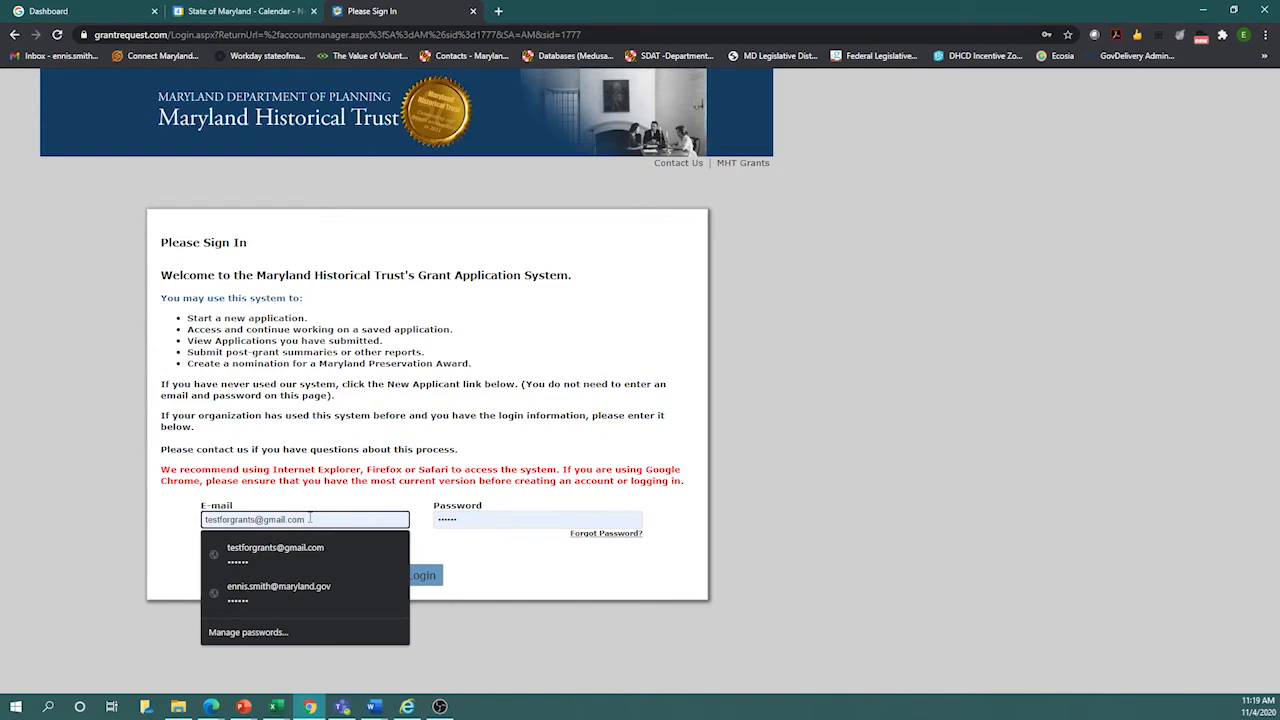
click(323, 504)
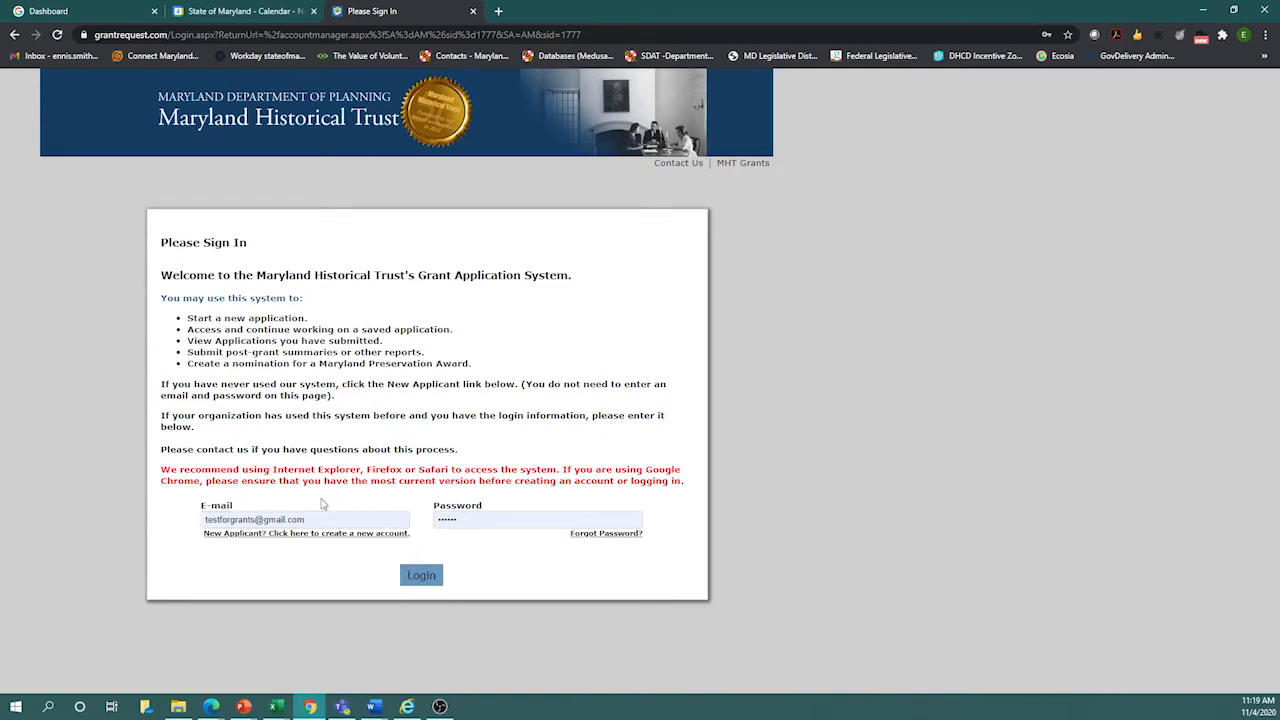
click(421, 577)
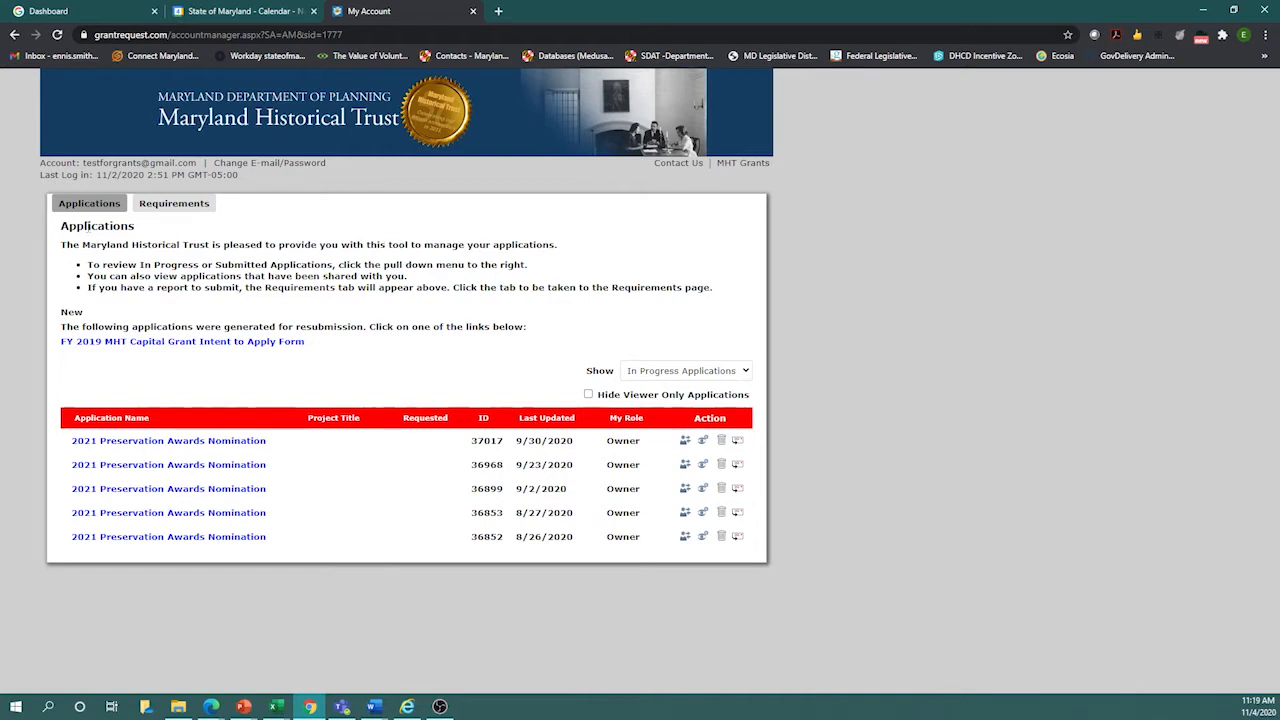
Step: On the Requirements tab, cycle the Show filter through New, Submitted and In Progress, ending on In Progress
click(173, 208)
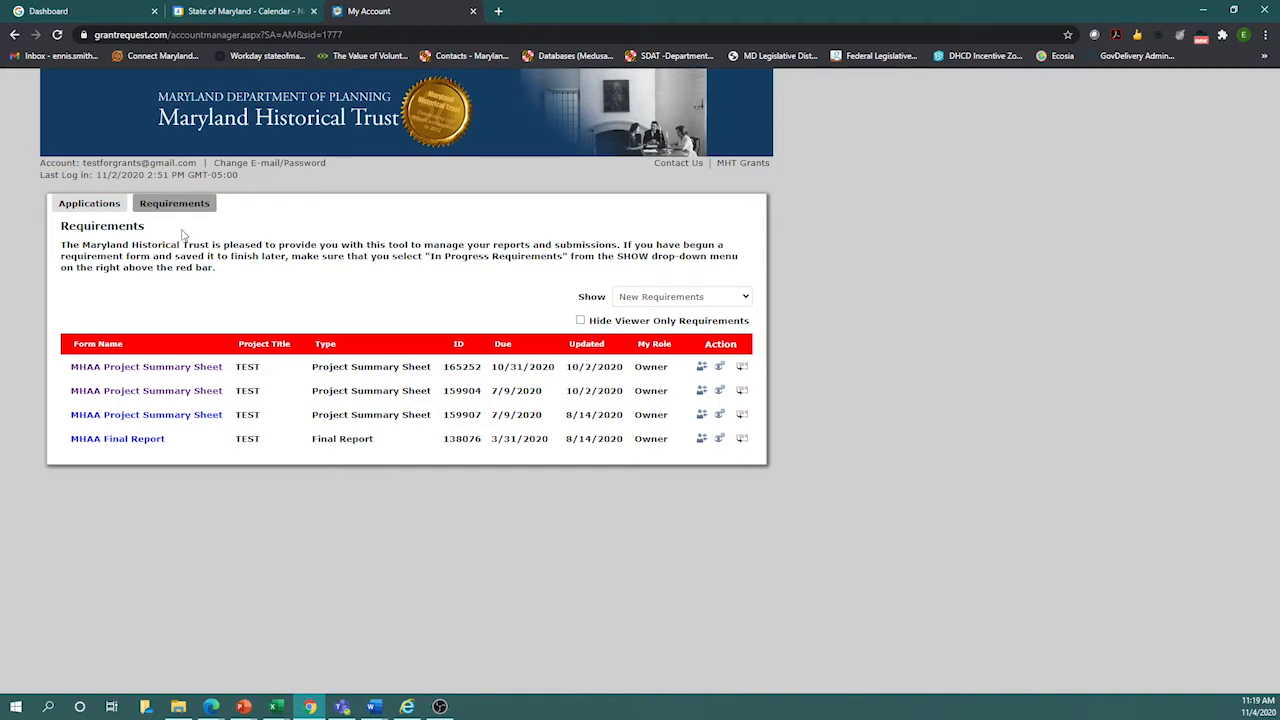
click(745, 299)
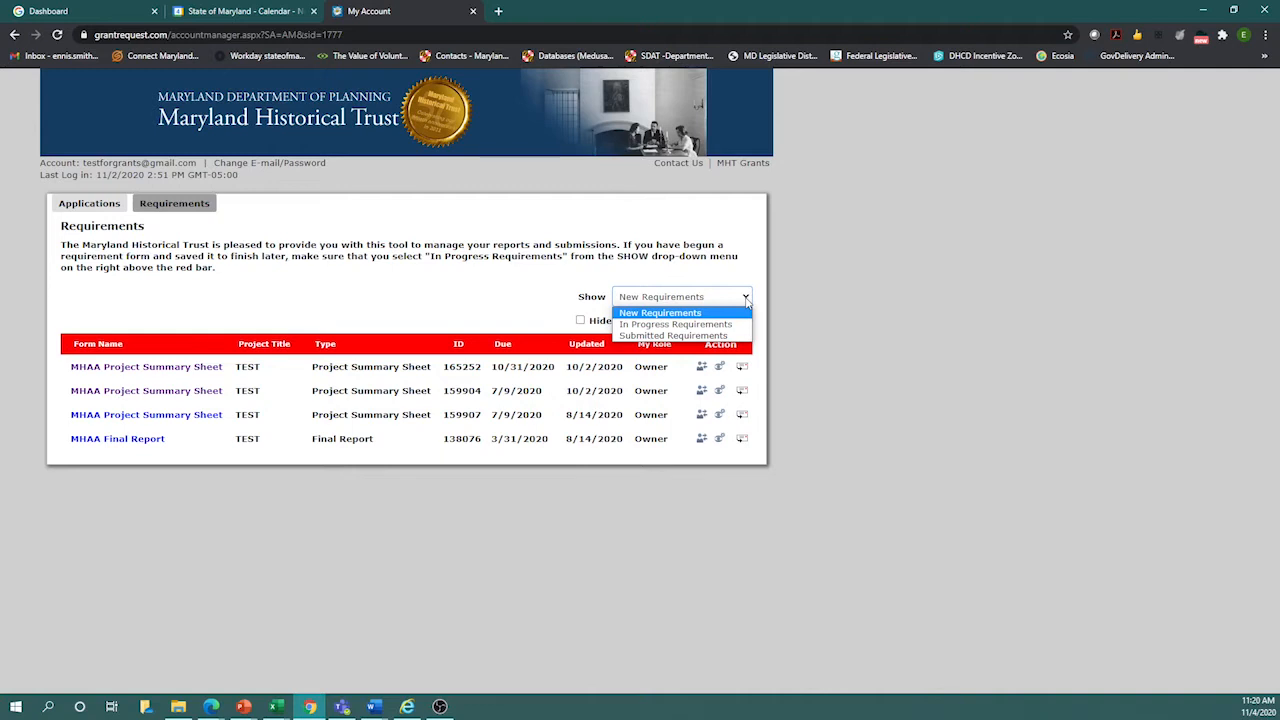
click(678, 328)
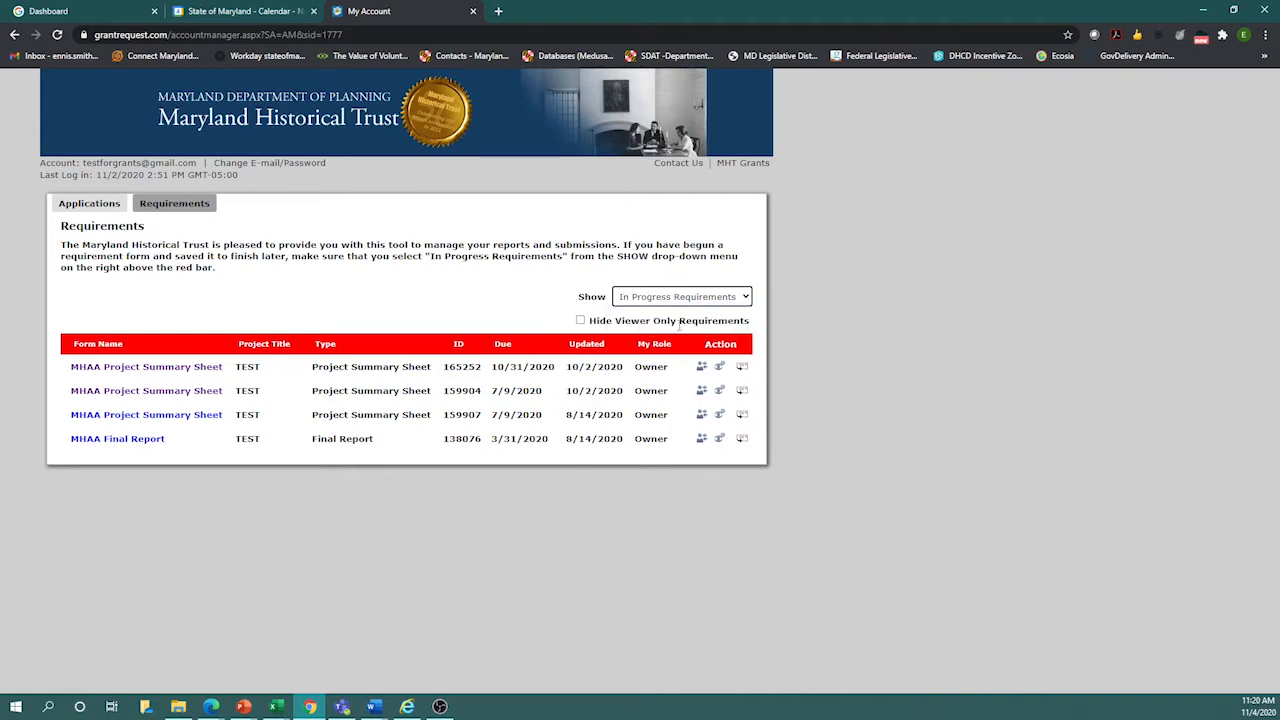
click(740, 299)
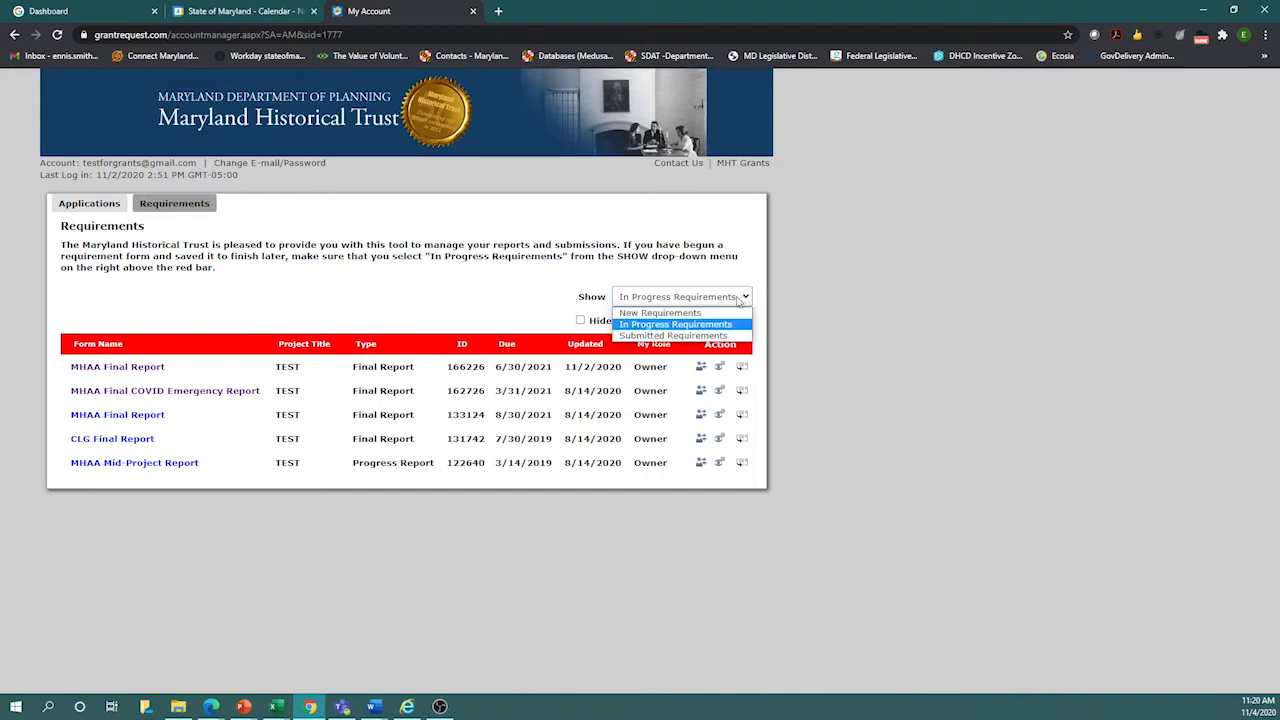
click(717, 314)
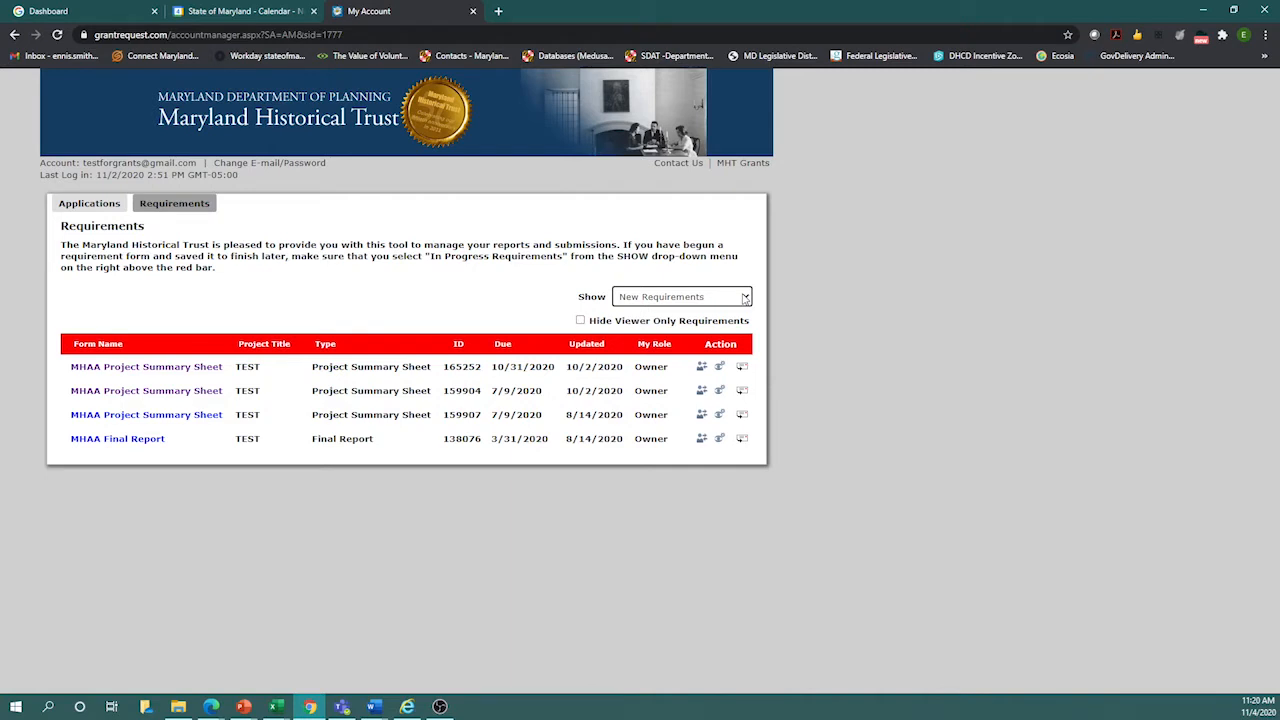
click(745, 298)
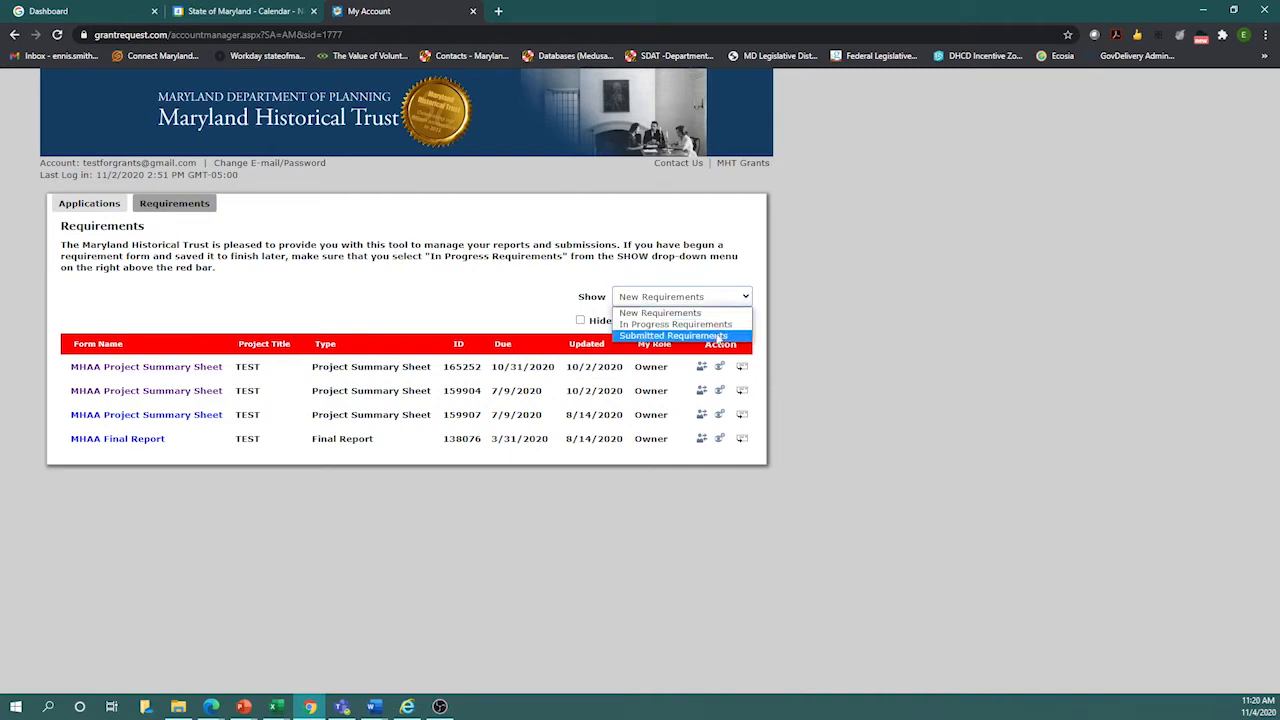
click(718, 336)
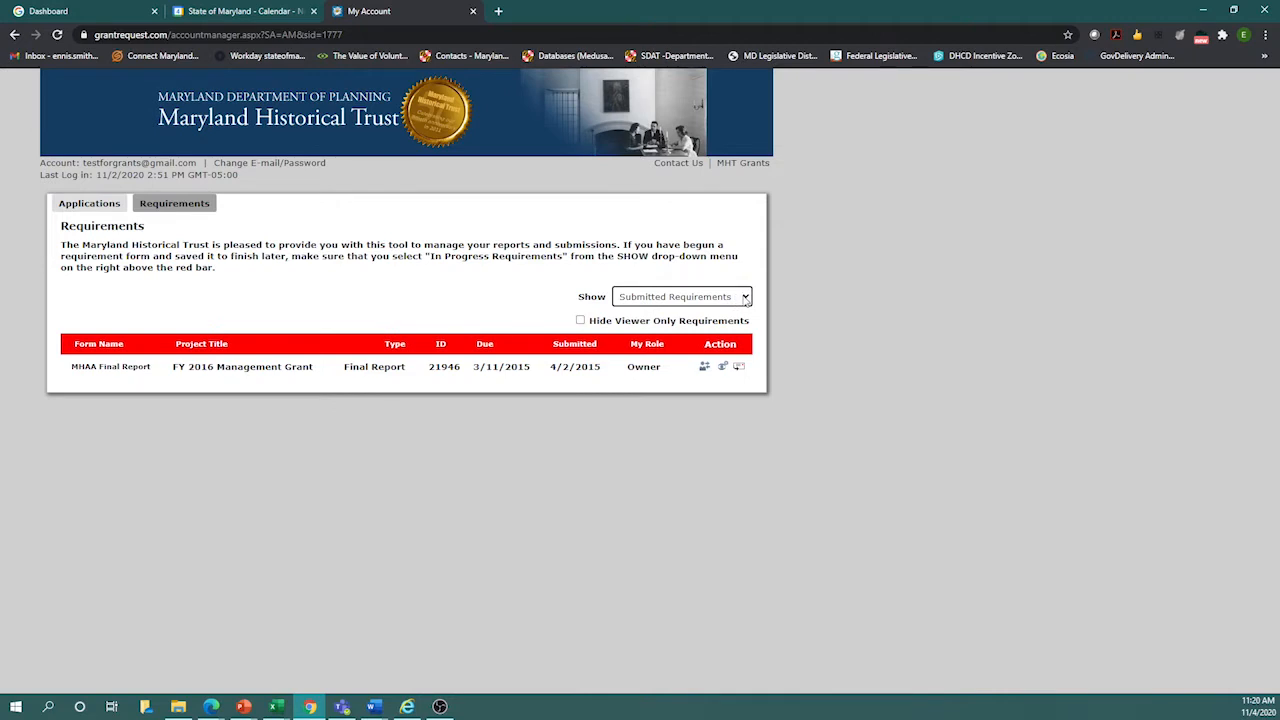
click(745, 298)
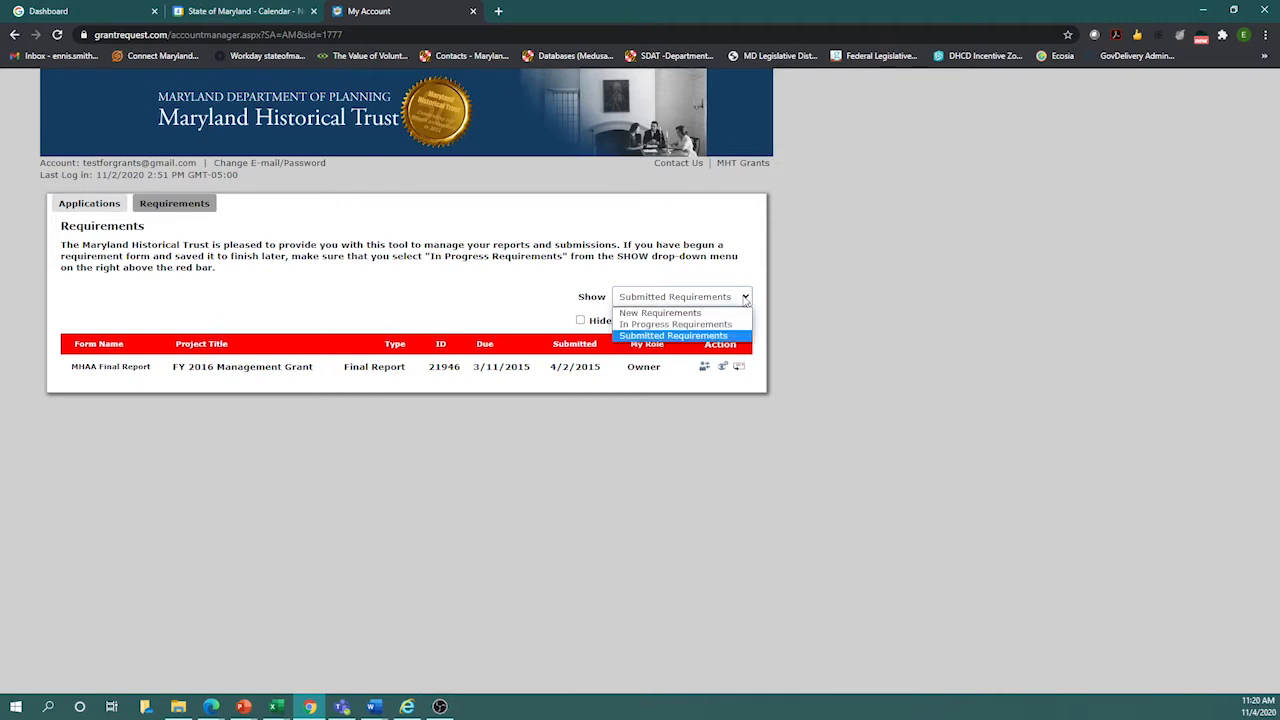
click(660, 313)
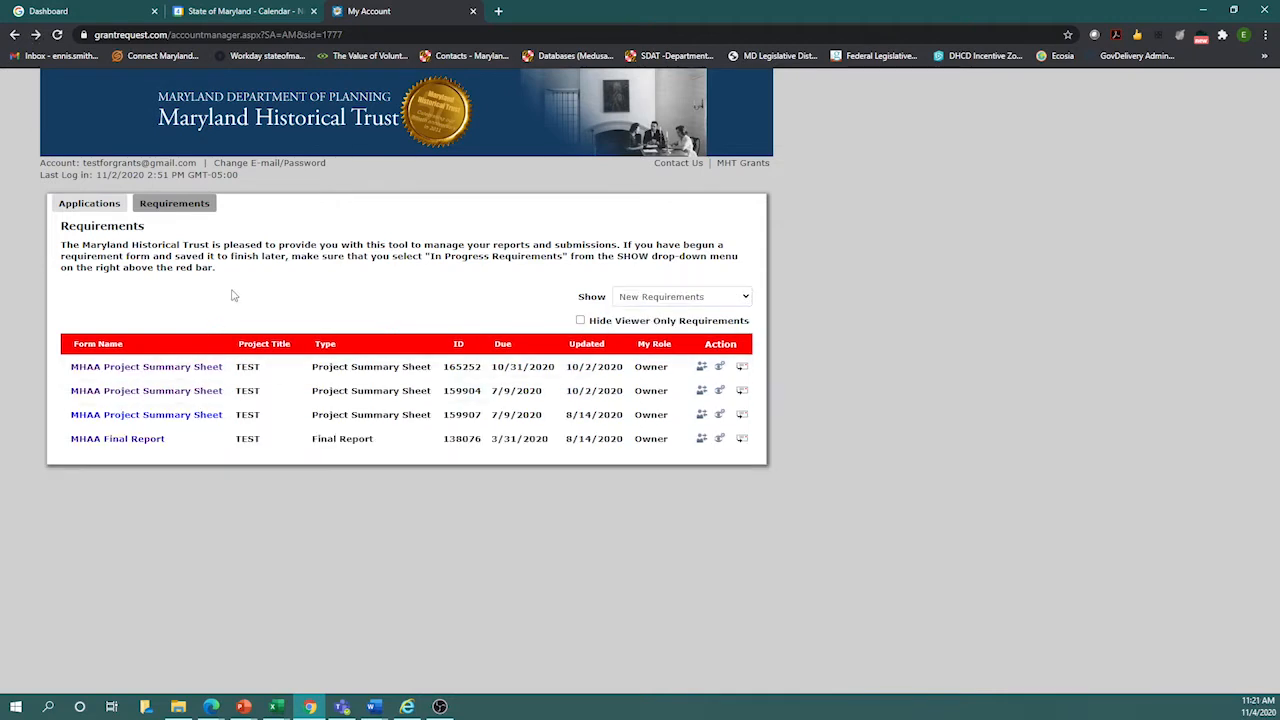
click(748, 298)
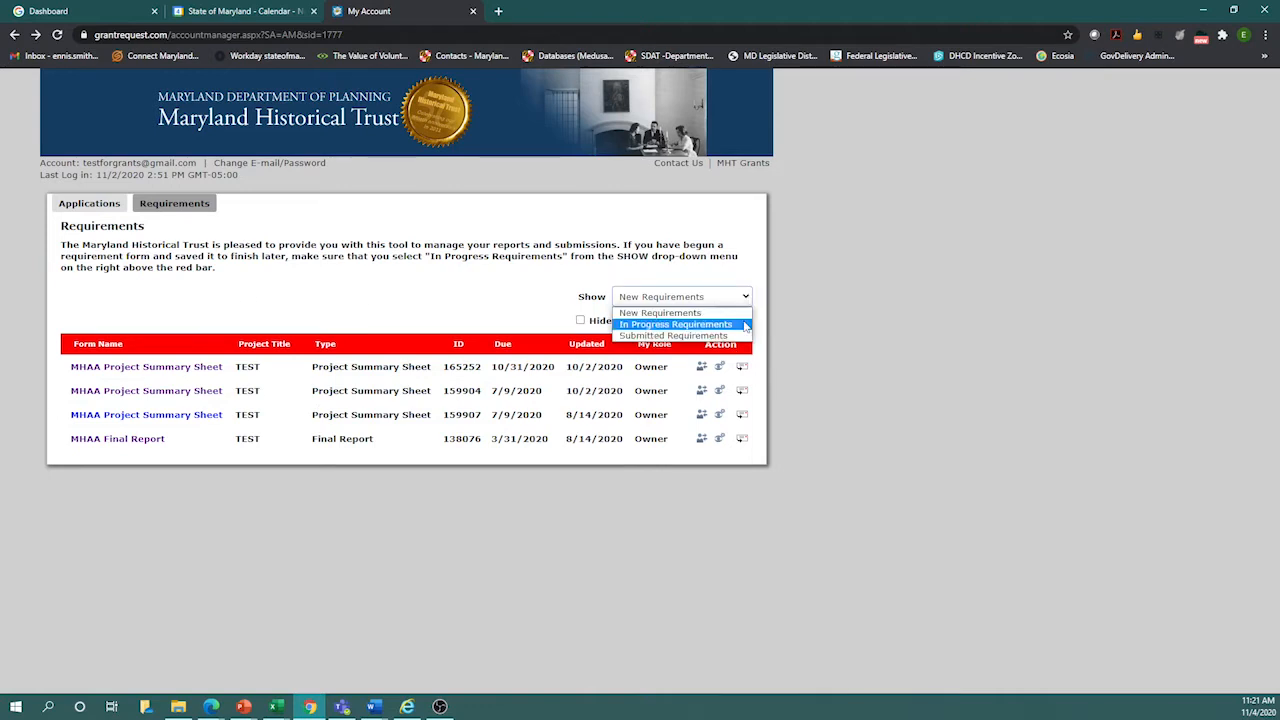
click(745, 326)
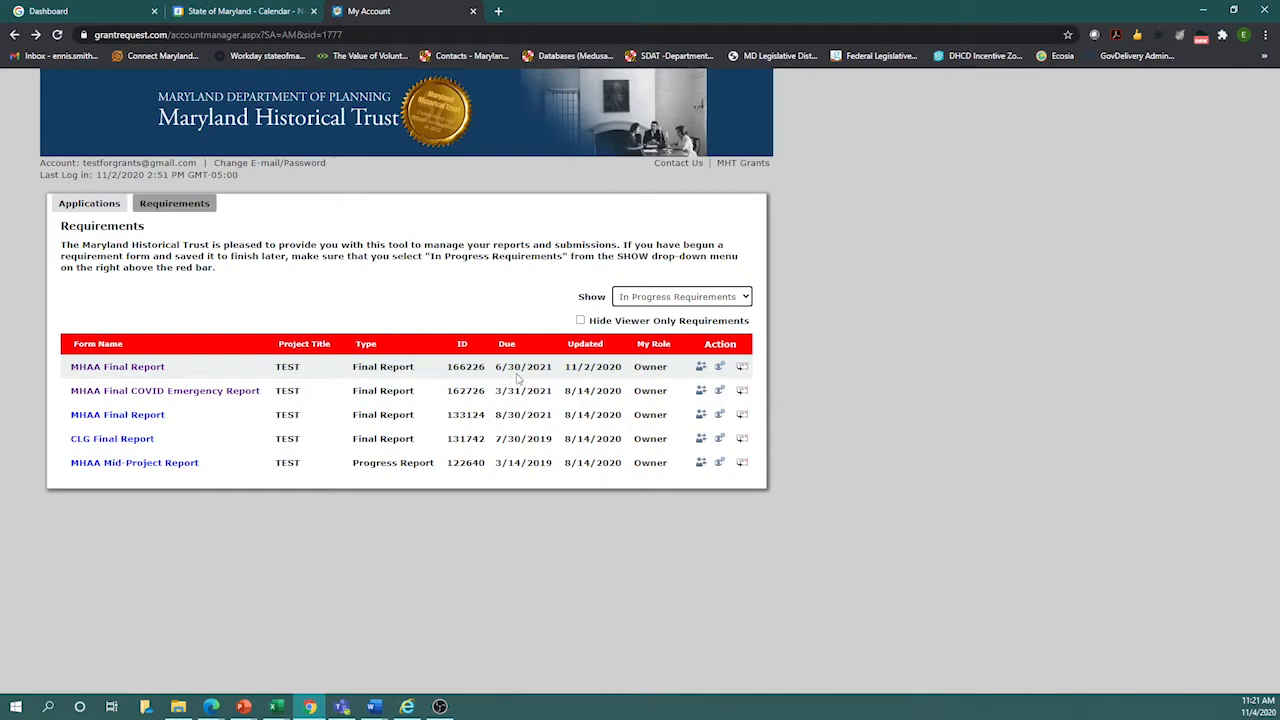
Step: Open the in-progress MHAA Final Report form and scroll to its actual cost fields
click(116, 367)
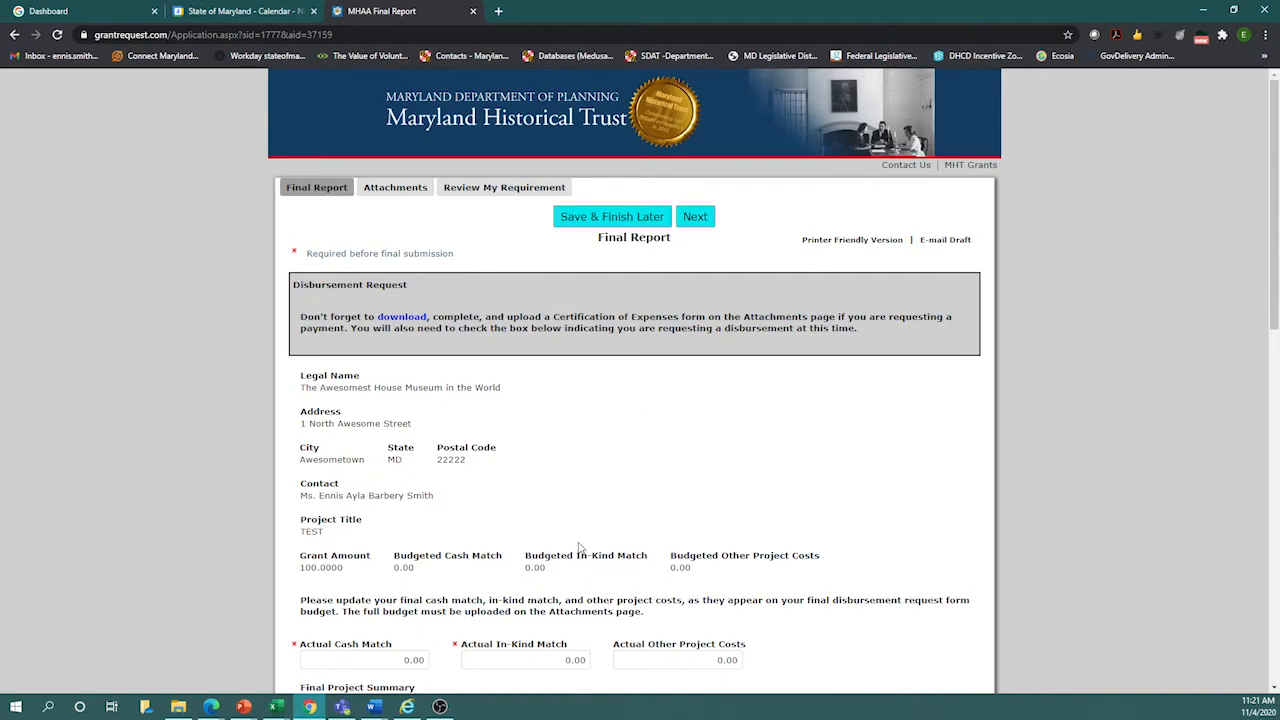
scroll(576, 531, down, 2)
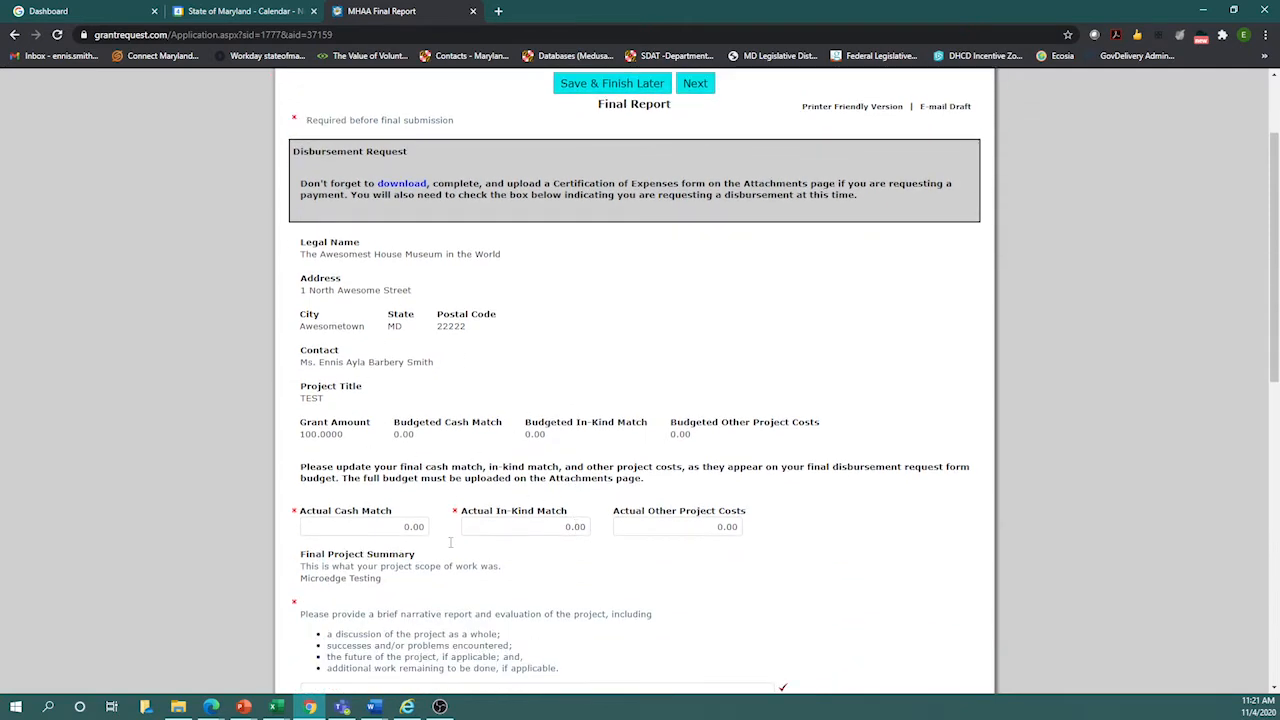
scroll(484, 524, down, 1)
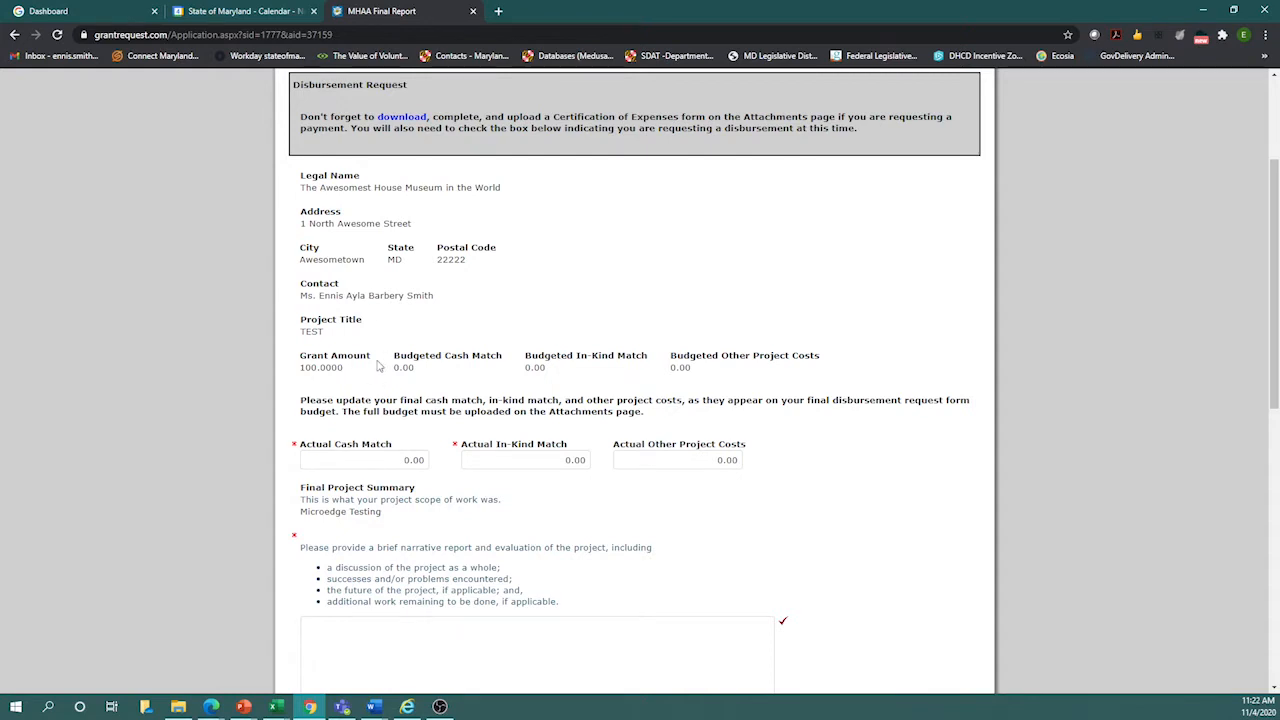
scroll(378, 367, up, 1)
scroll(378, 367, up, 1)
scroll(400, 450, down, 3)
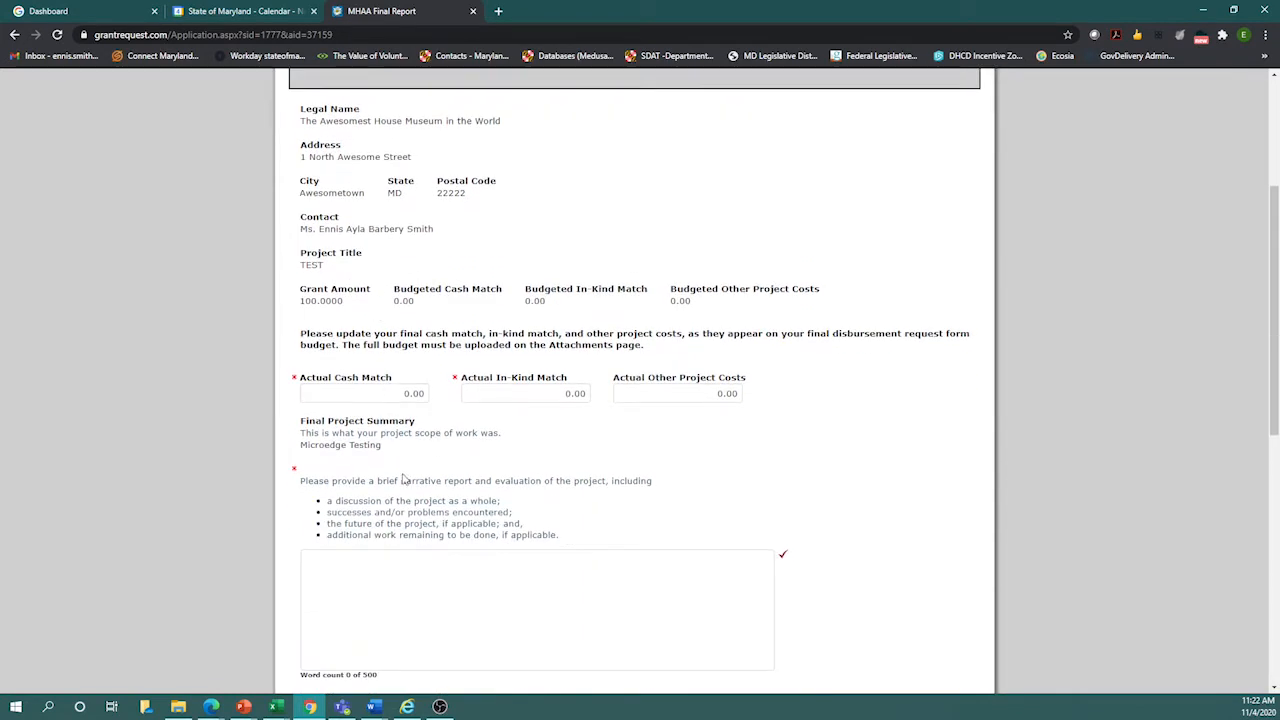
Step: Enter actual cash match 6000, in-kind match 8000 and other project costs 7000
click(396, 397)
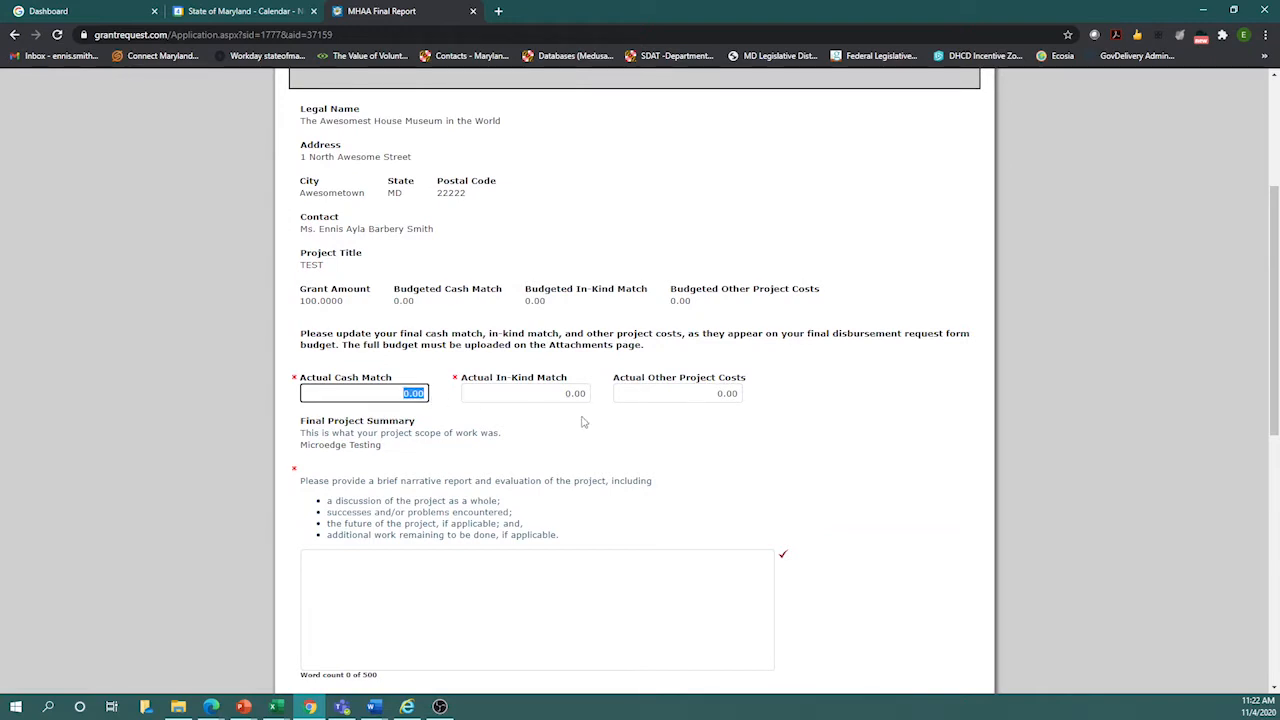
key(BackSpace)
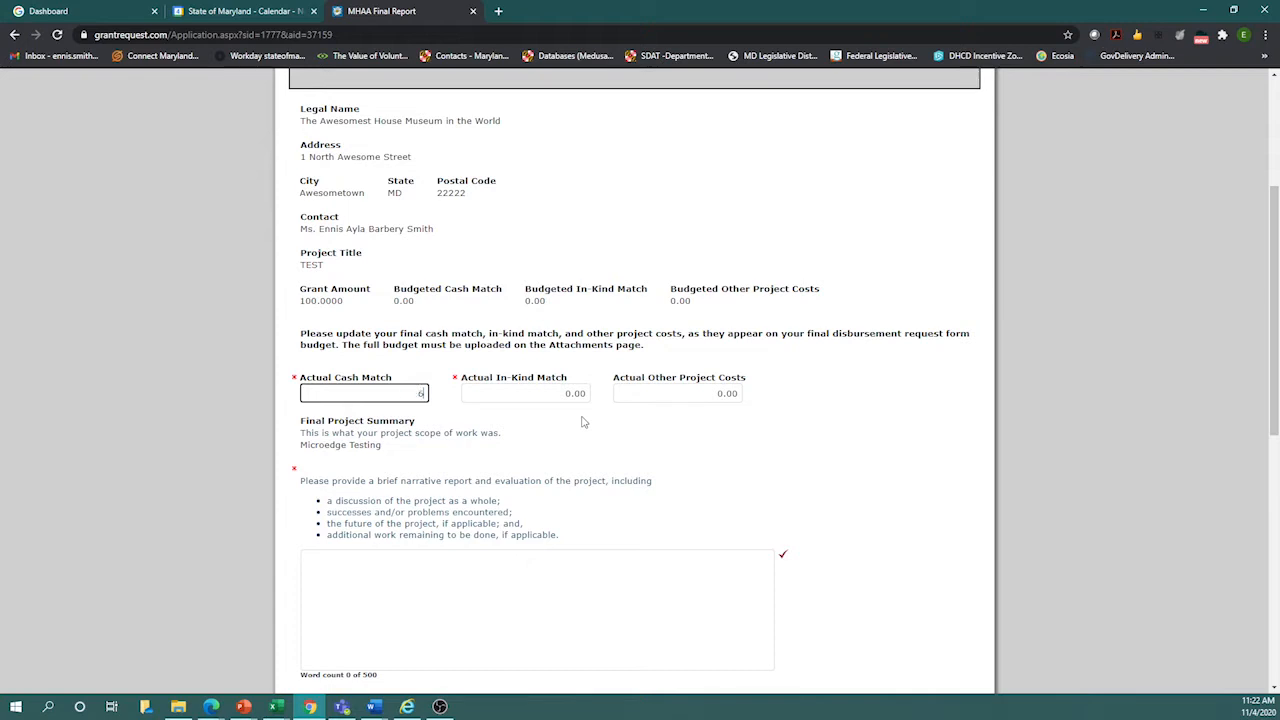
text(6000)
key(Tab)
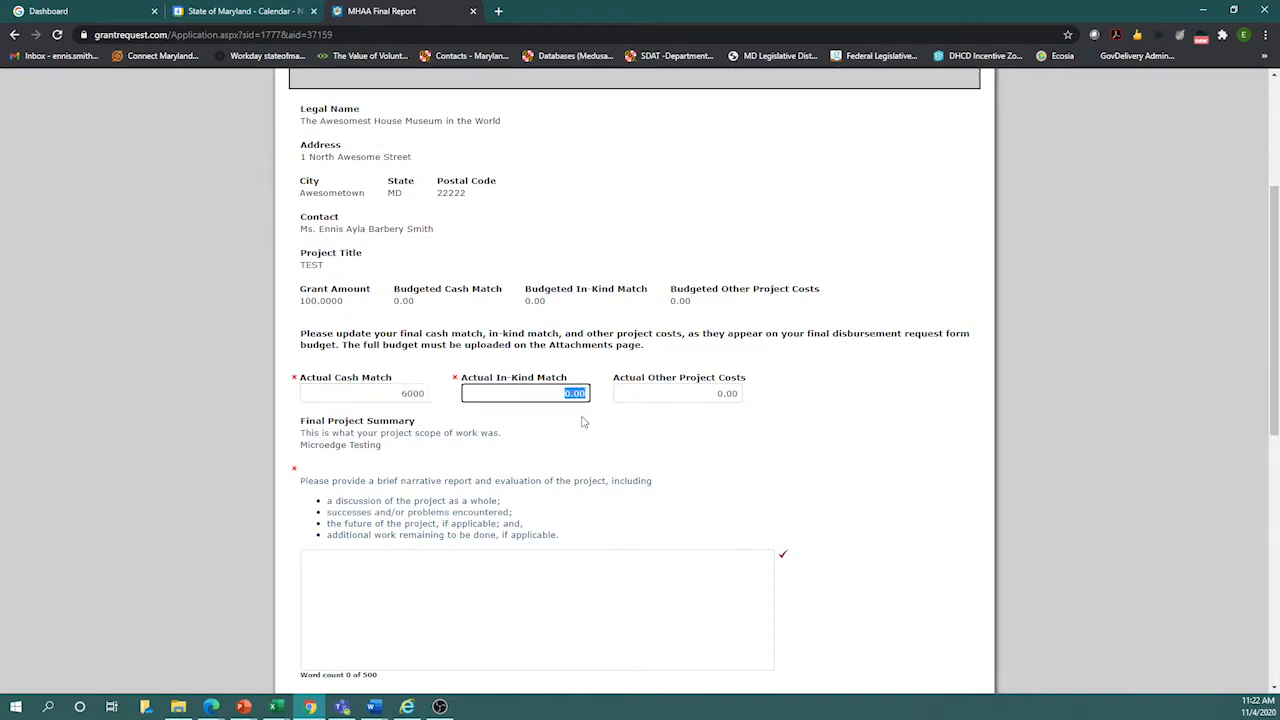
text(8000)
key(Tab)
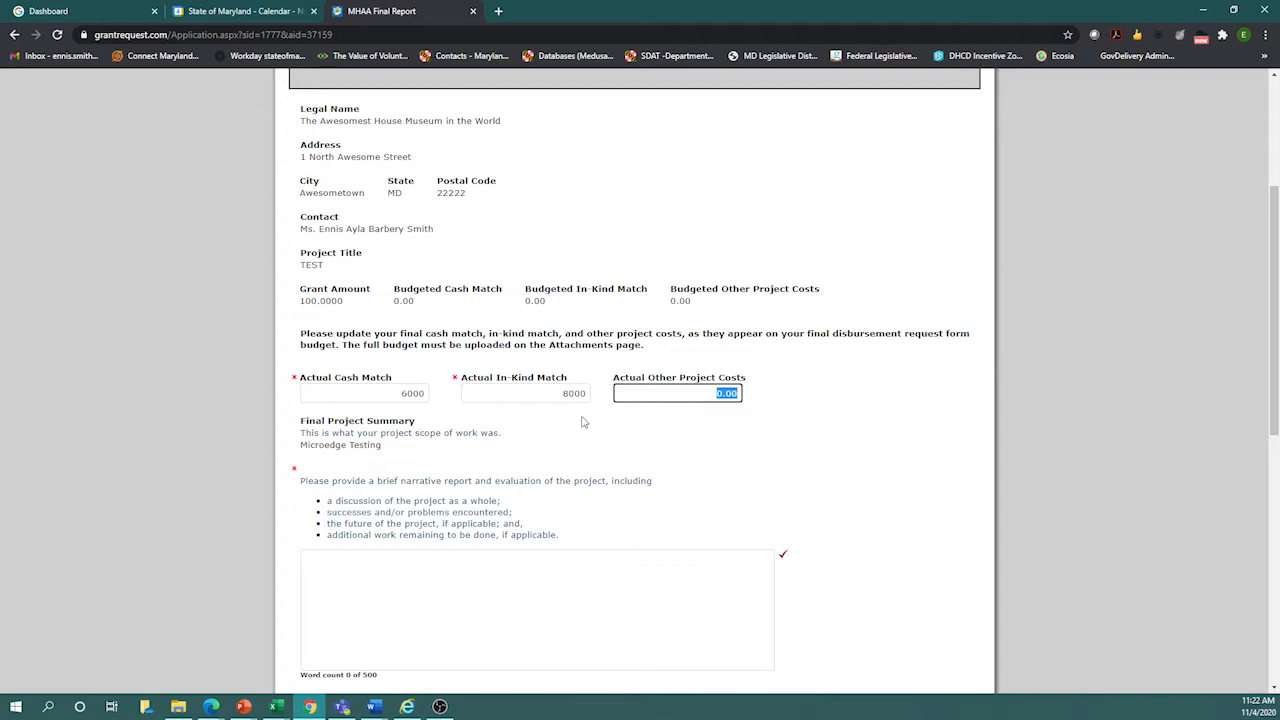
text(80)
text(0)
key(BackSpace)
key(BackSpace)
key(BackSpace)
text(7000)
click(797, 421)
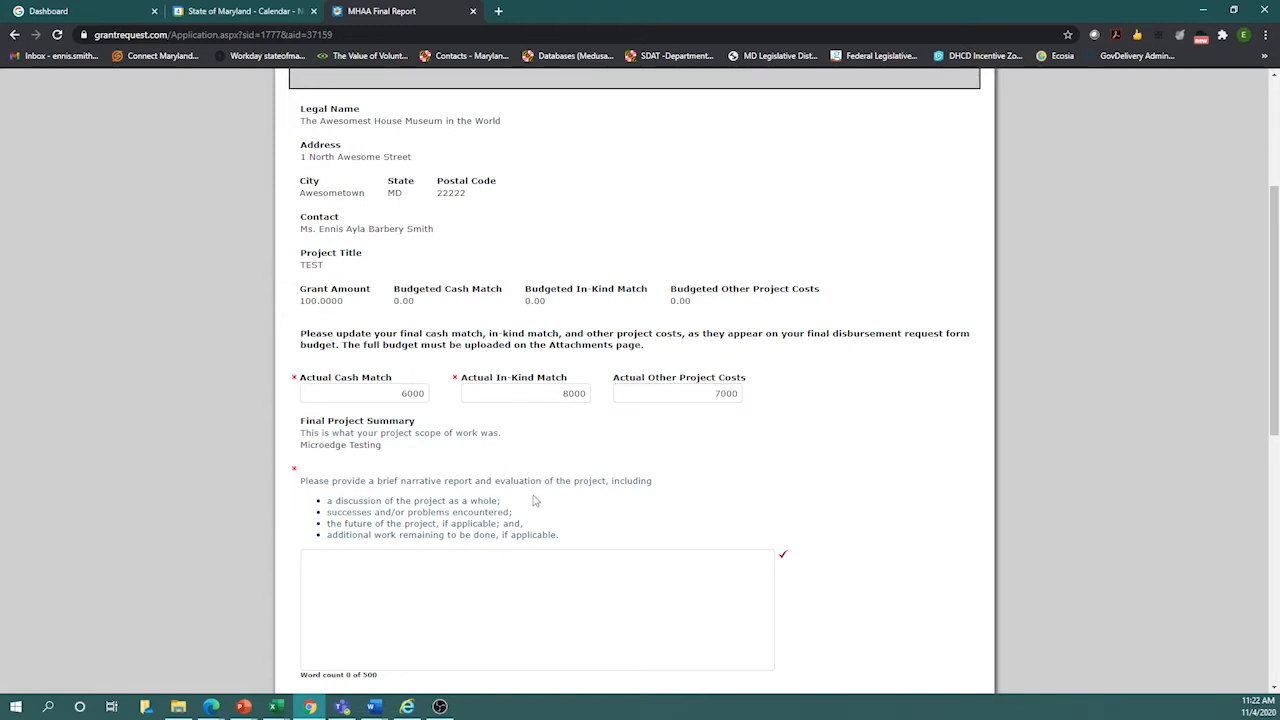
scroll(371, 409, down, 2)
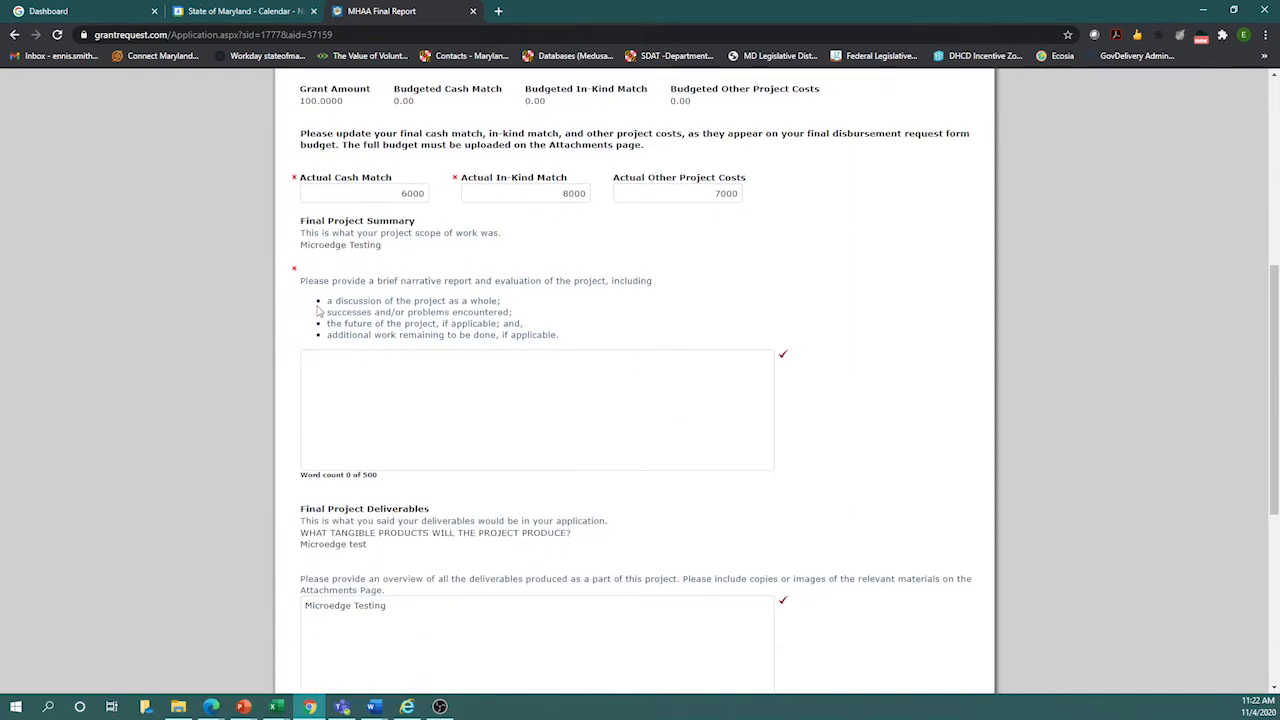
click(348, 390)
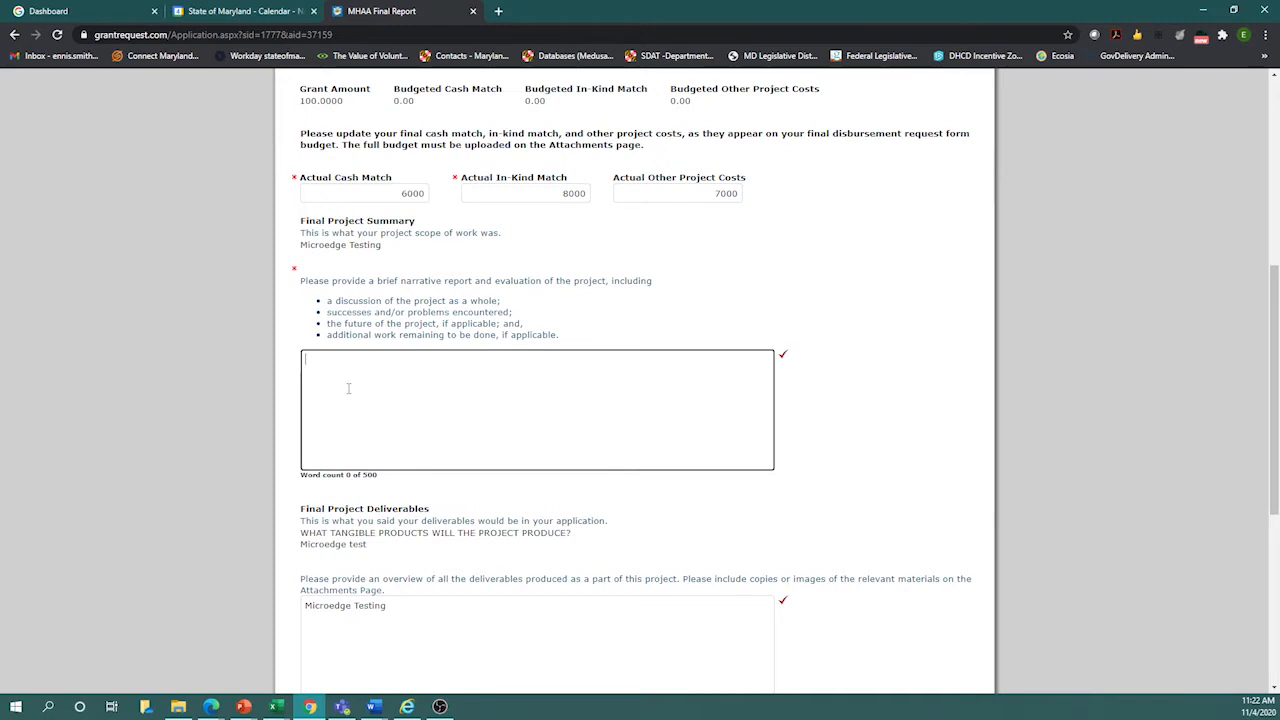
scroll(348, 388, down, 1)
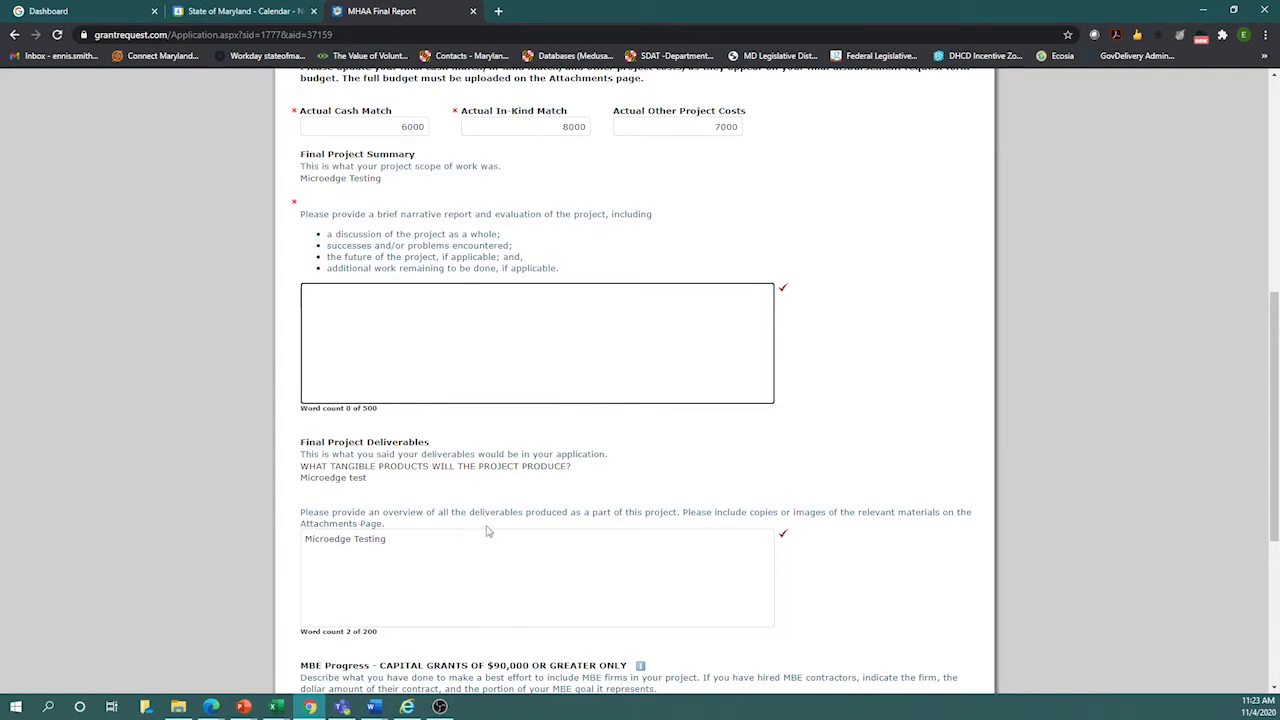
scroll(488, 530, down, 2)
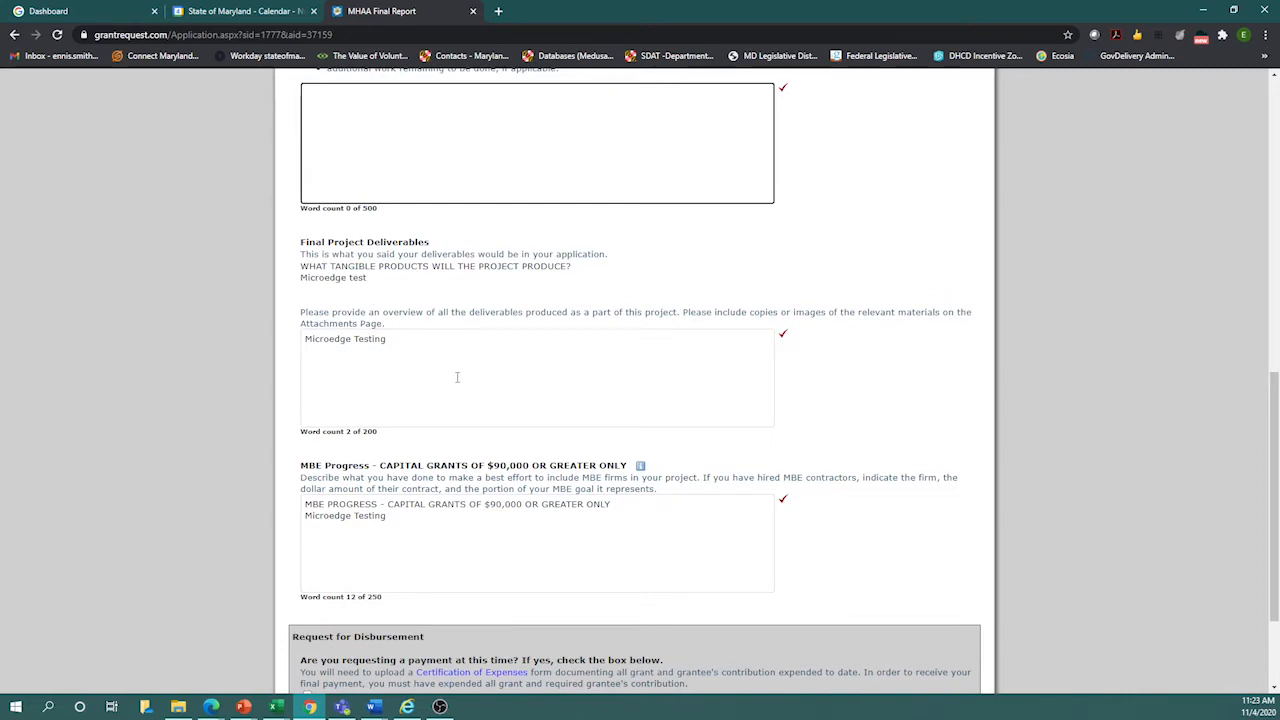
scroll(458, 370, down, 1)
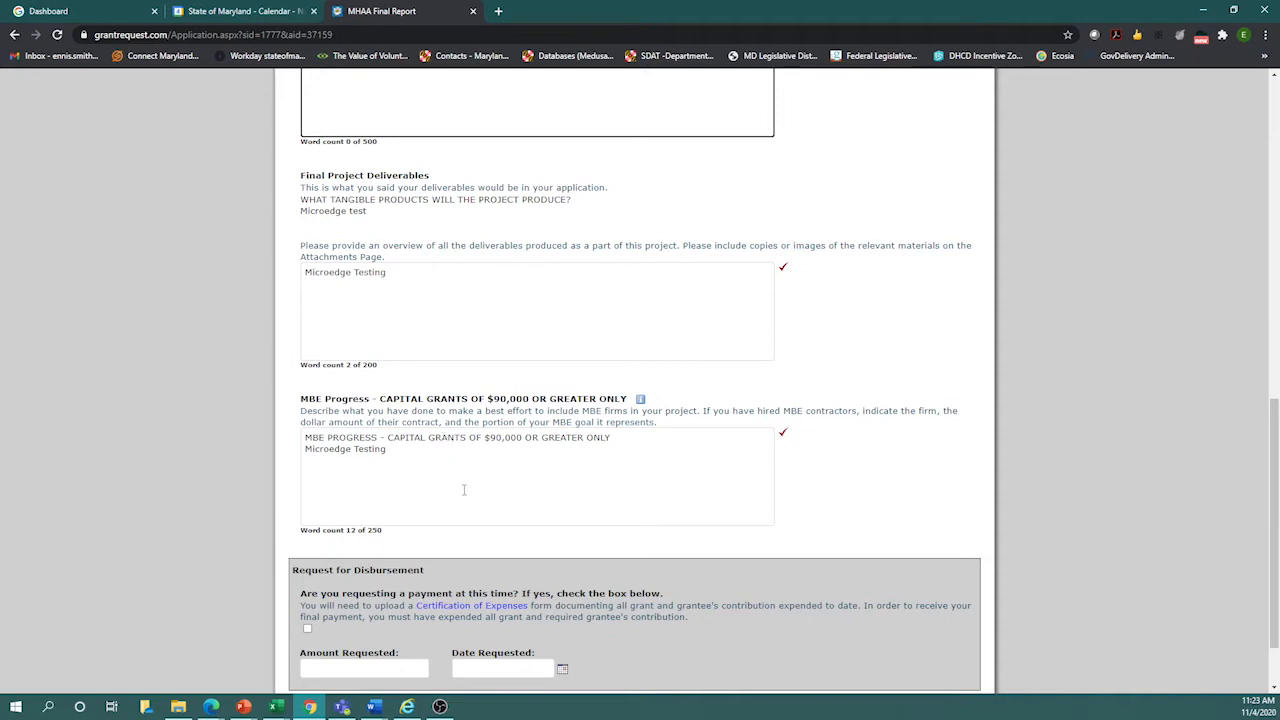
scroll(437, 450, down, 1)
scroll(430, 443, down, 1)
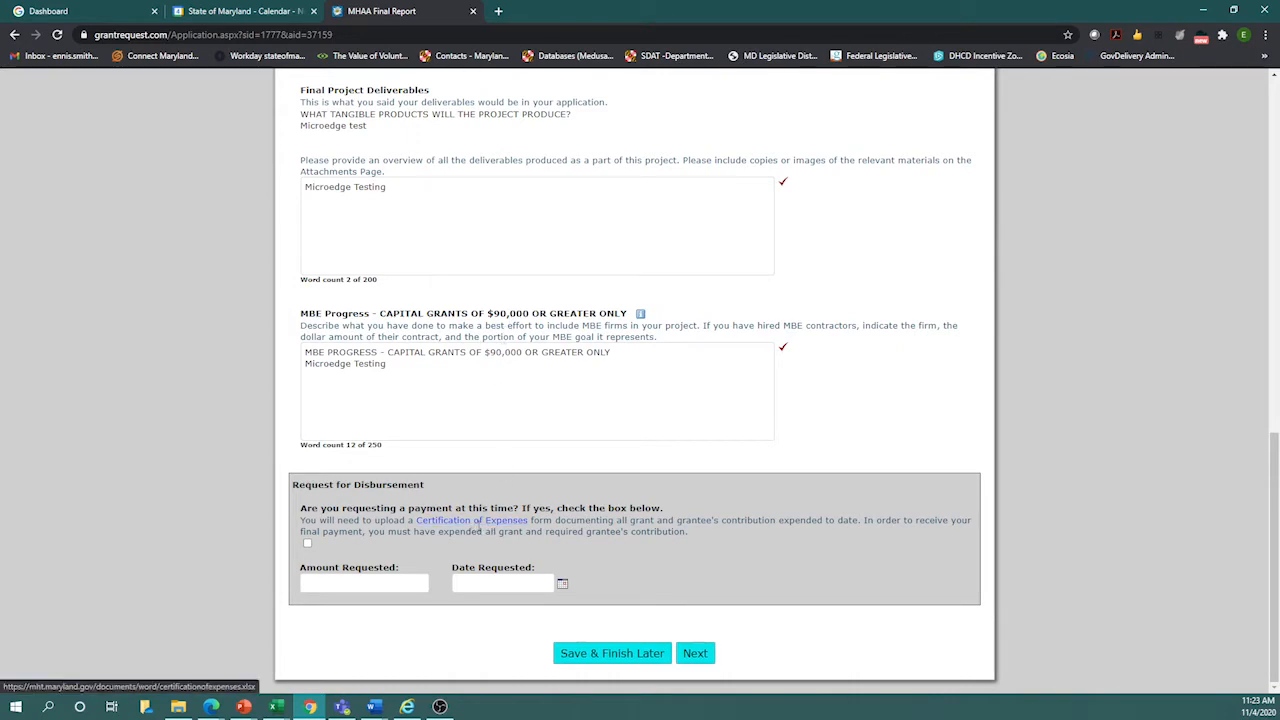
scroll(478, 522, up, 3)
scroll(478, 522, up, 5)
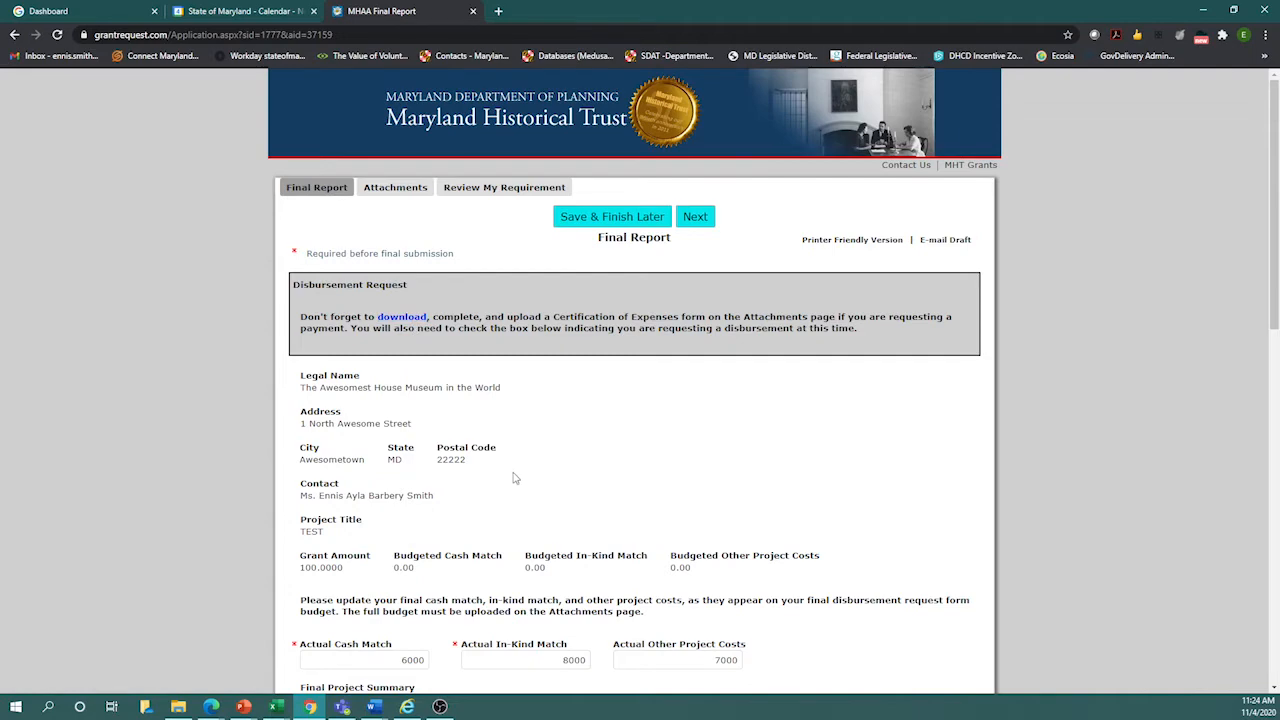
scroll(513, 478, down, 15)
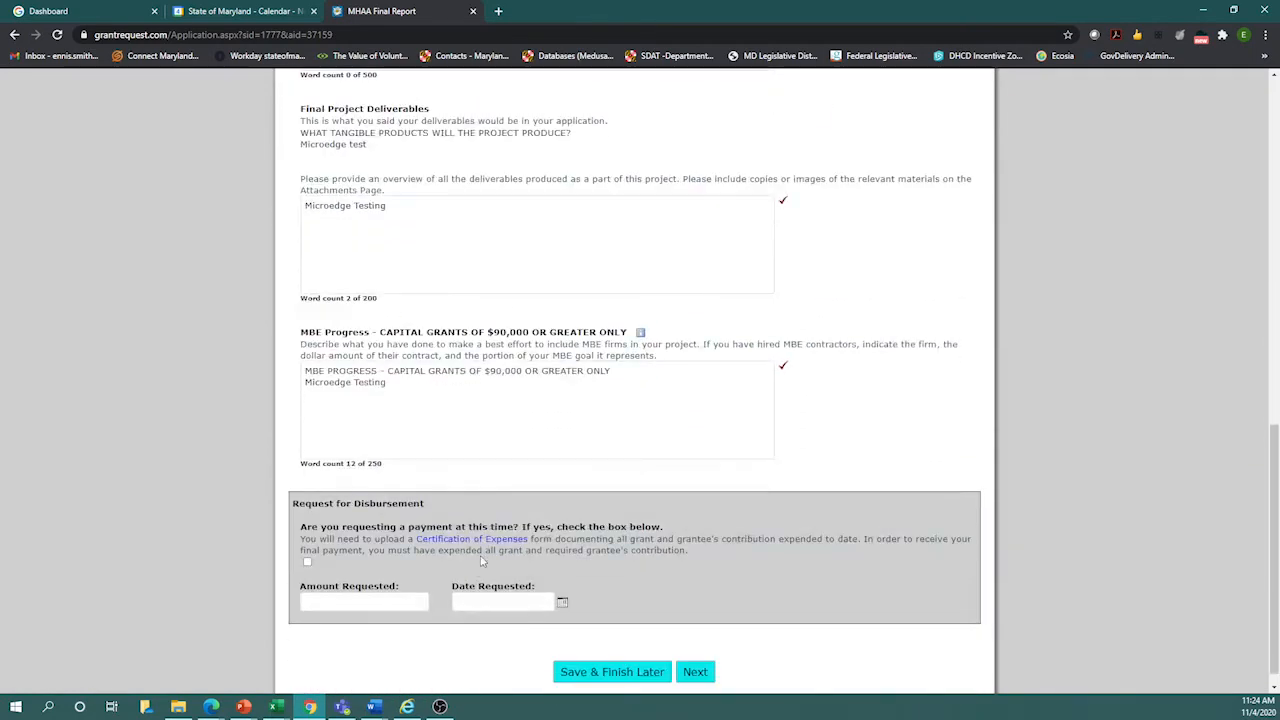
scroll(482, 546, down, 1)
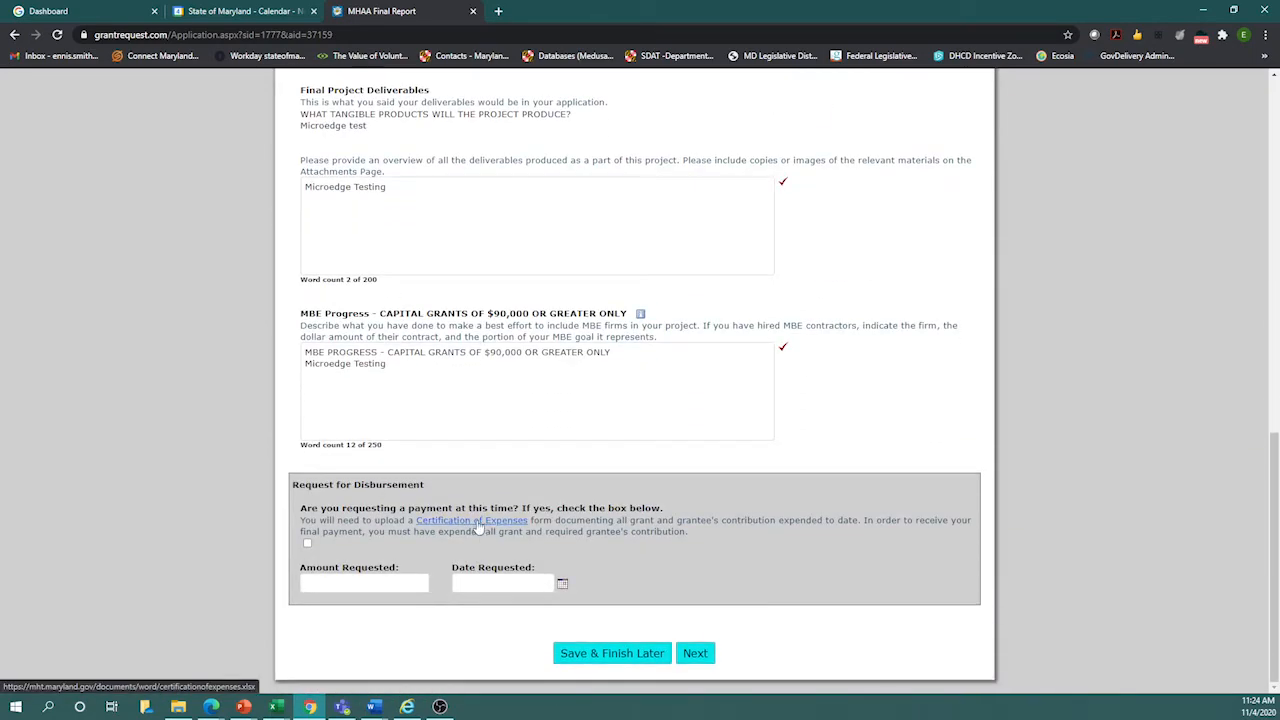
Step: Download the Certification of Expenses .xlsx and open the Grants_MHAA_Disbursement workbook in Excel
click(479, 521)
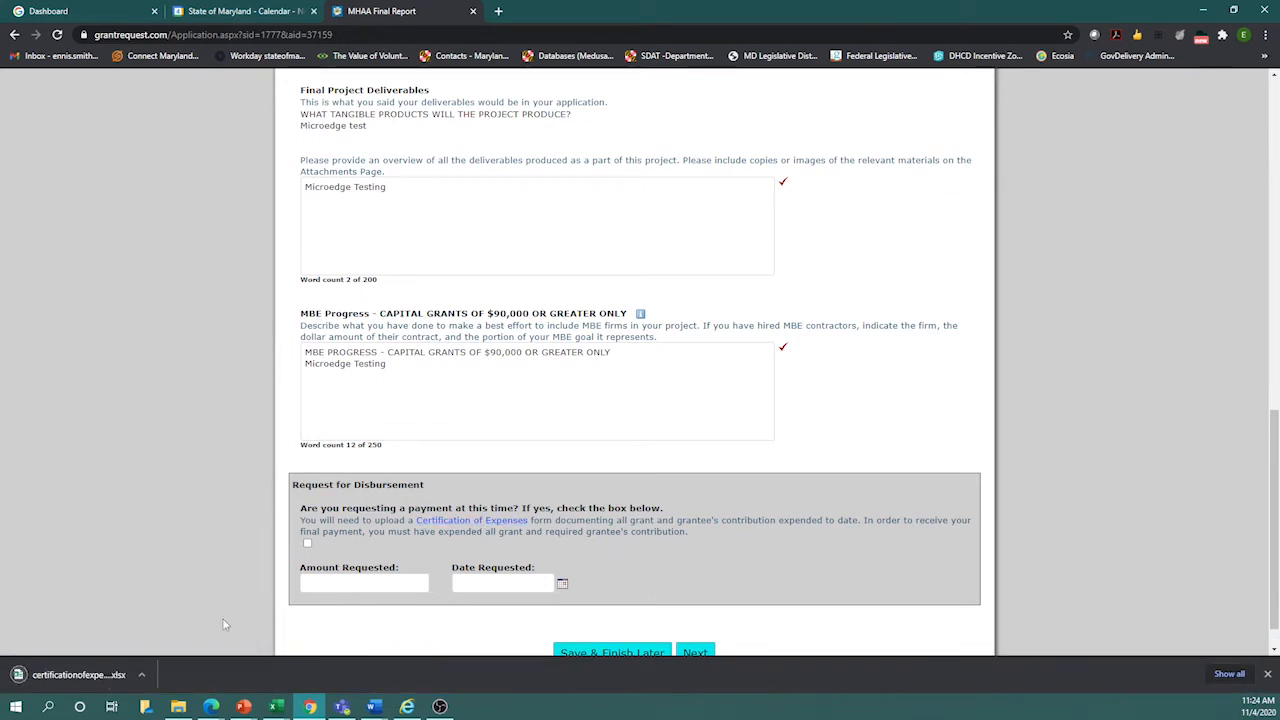
click(350, 585)
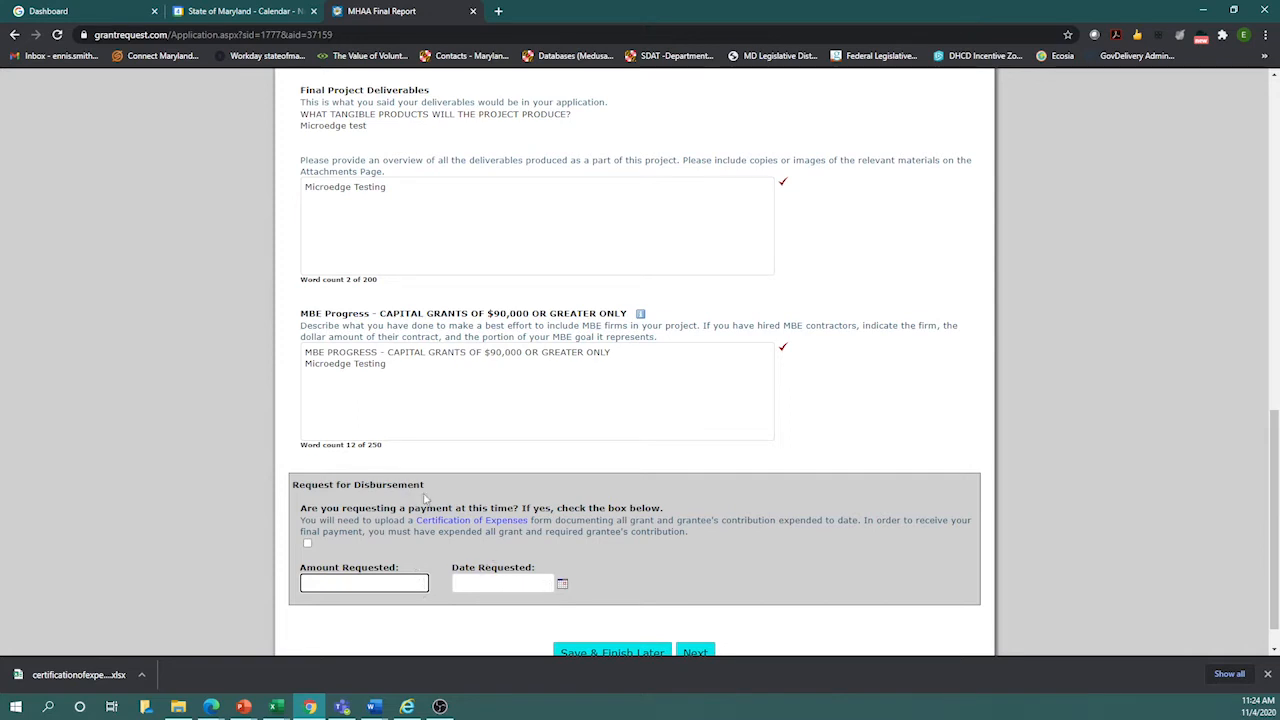
click(86, 681)
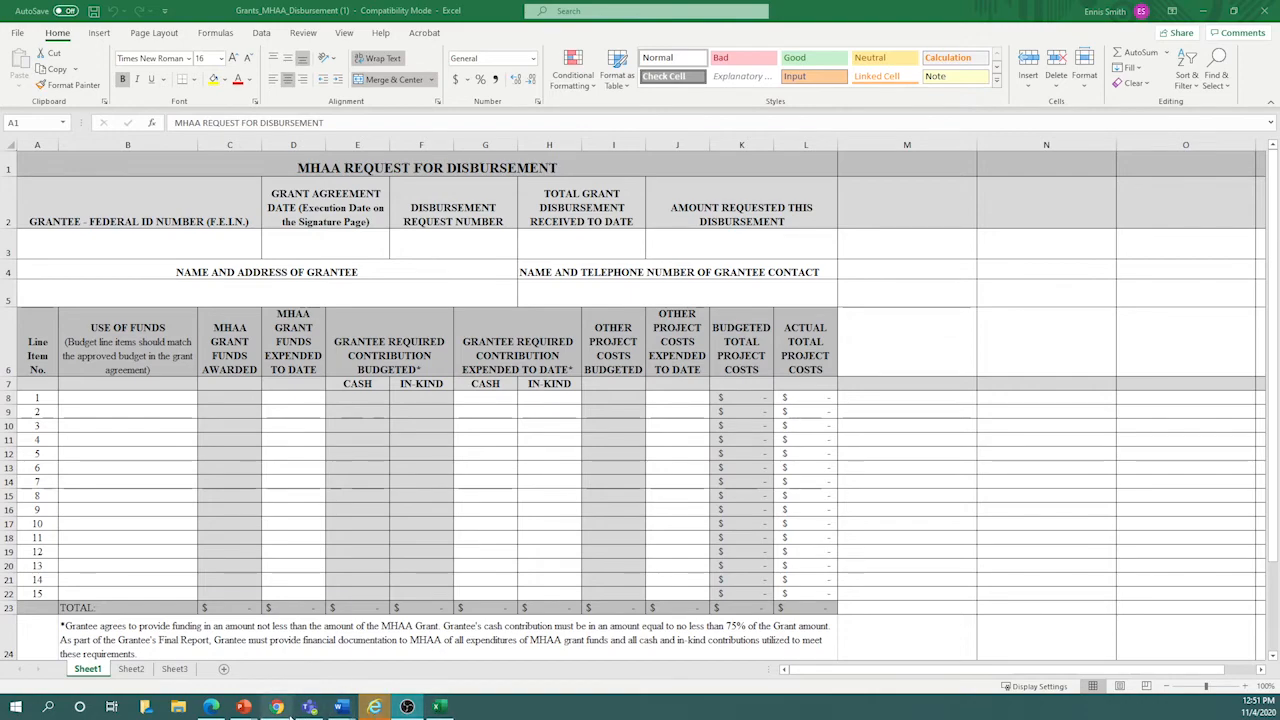
Step: Switch from Excel to the Maryland Historical Trust site in Chrome
mouse_move(280, 710)
click(278, 708)
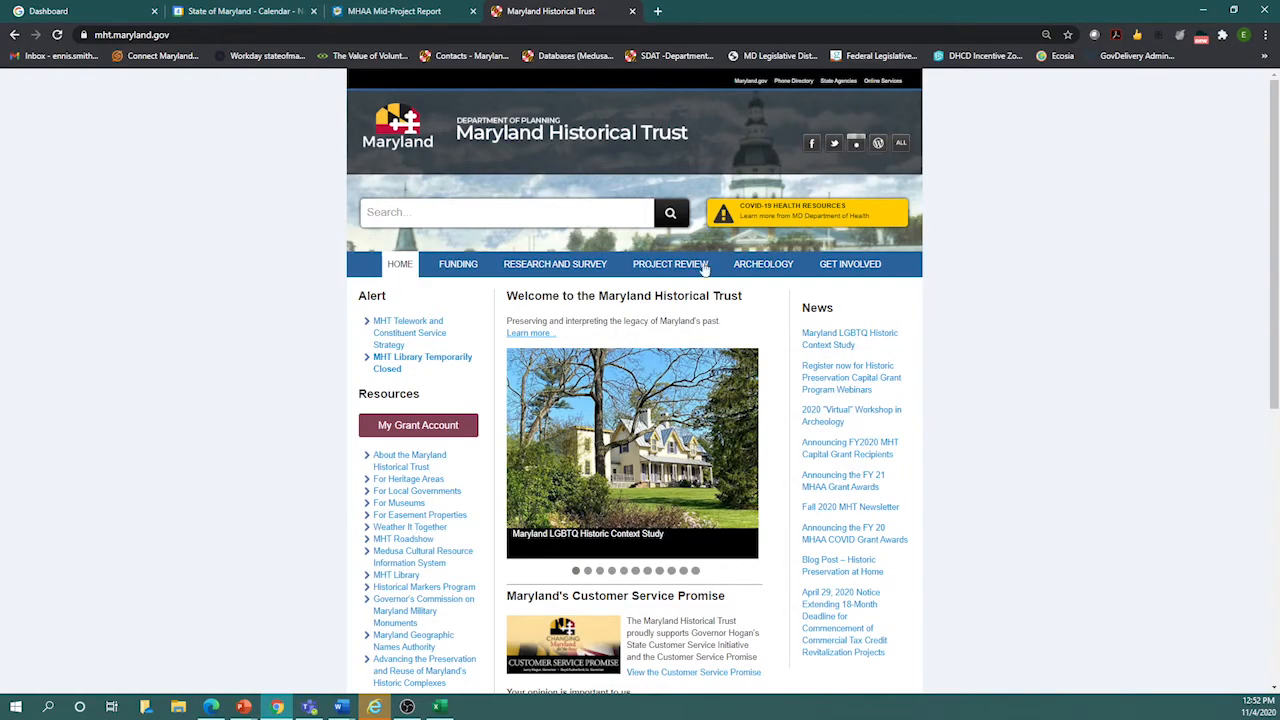
Step: Under Funding > Grants, download the Certification of Expenses Form listed for current grantees
click(455, 268)
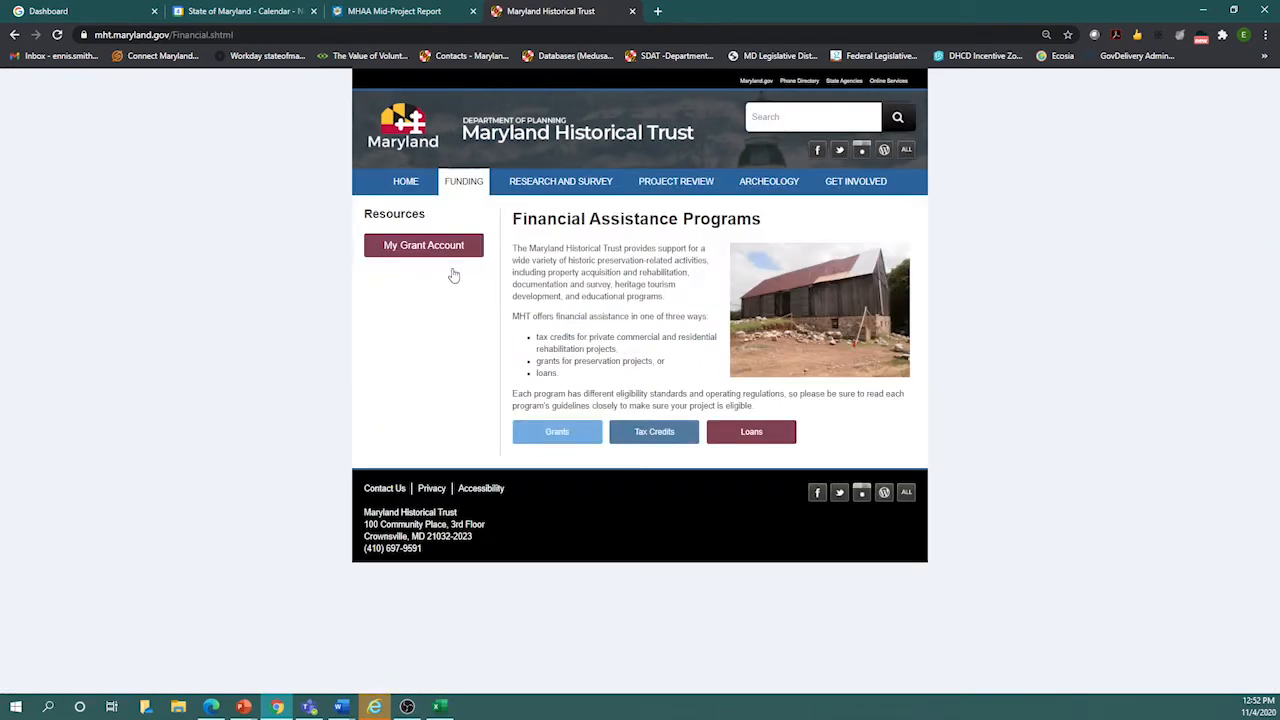
click(551, 412)
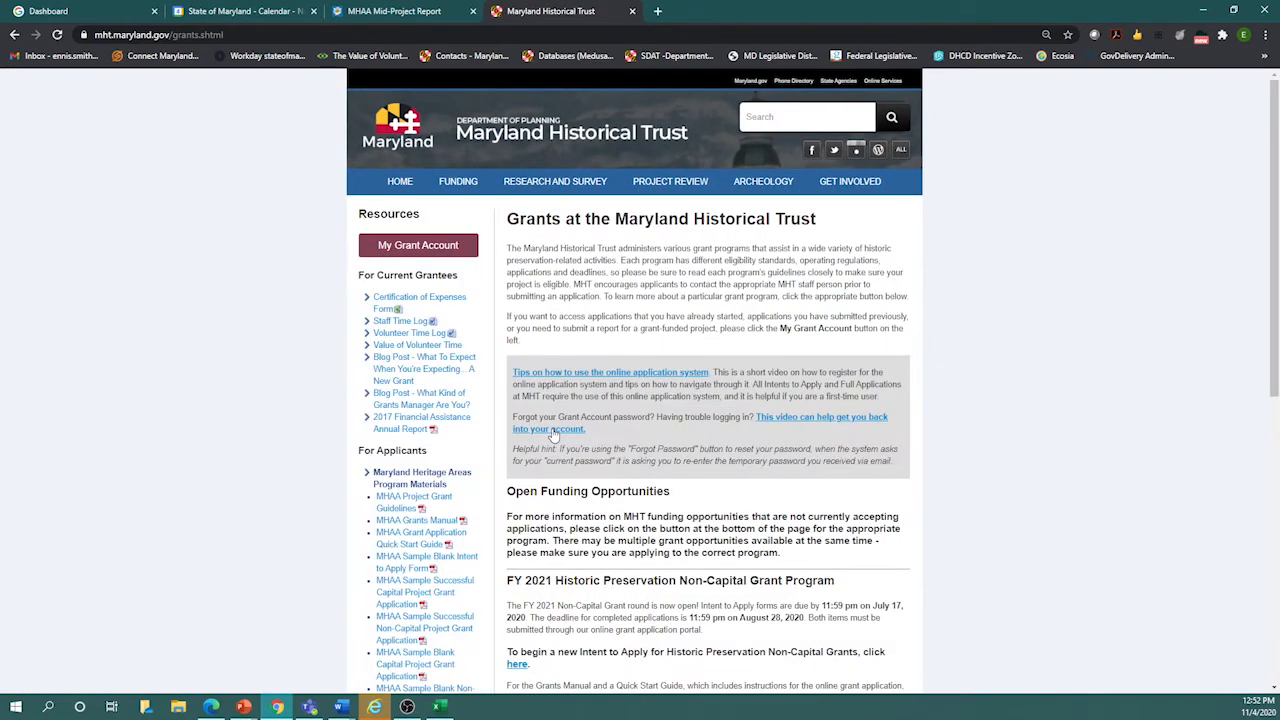
click(435, 303)
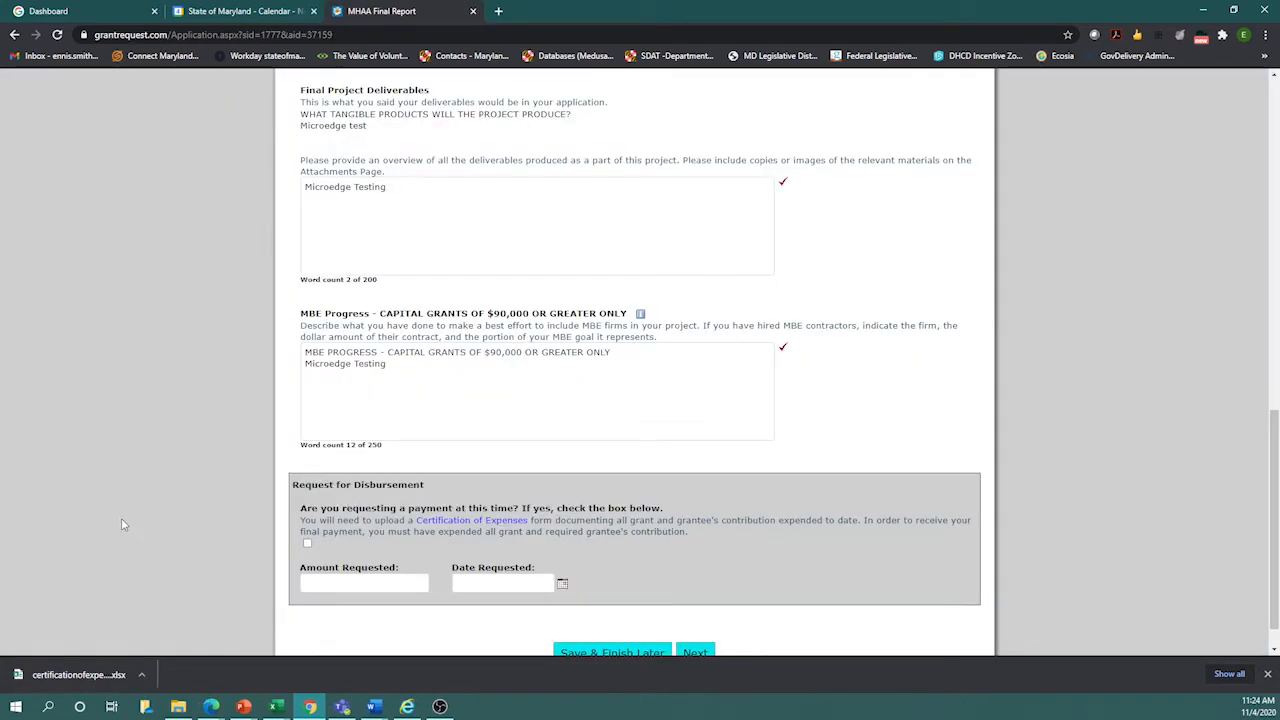
Step: Open the downloaded certificationofexpenses workbook, enable editing and maximize its window
click(70, 677)
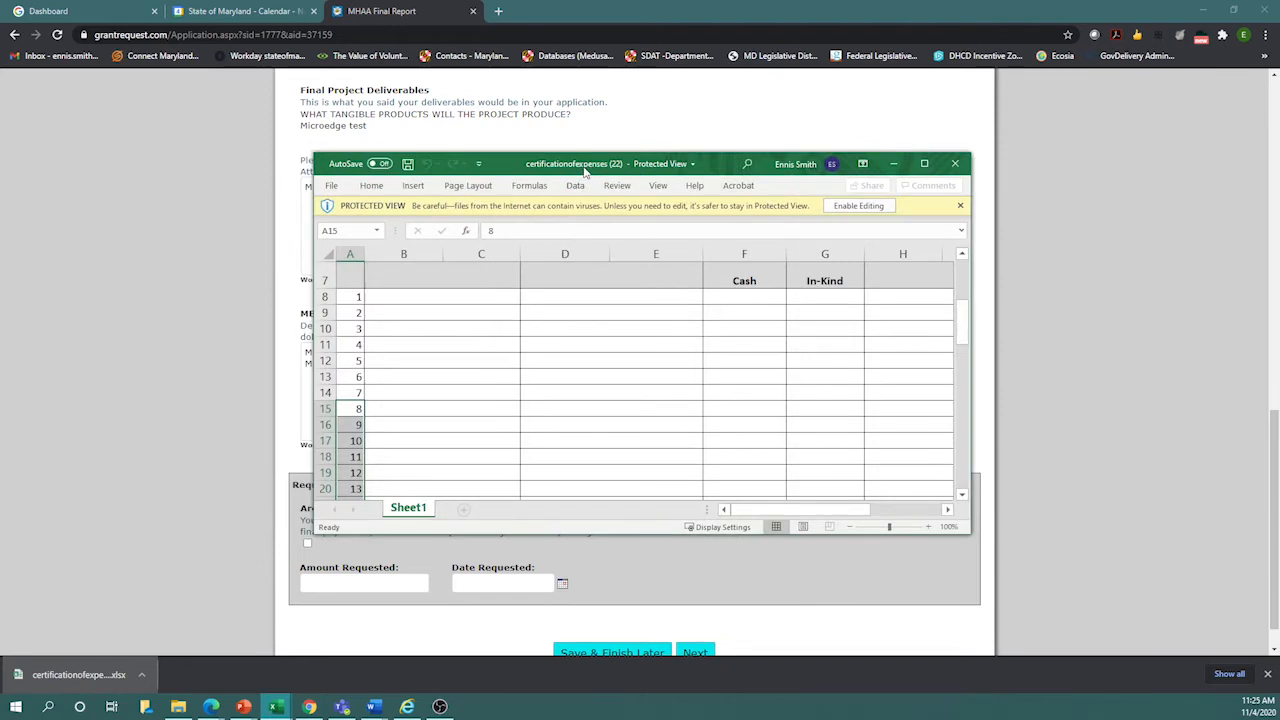
click(857, 207)
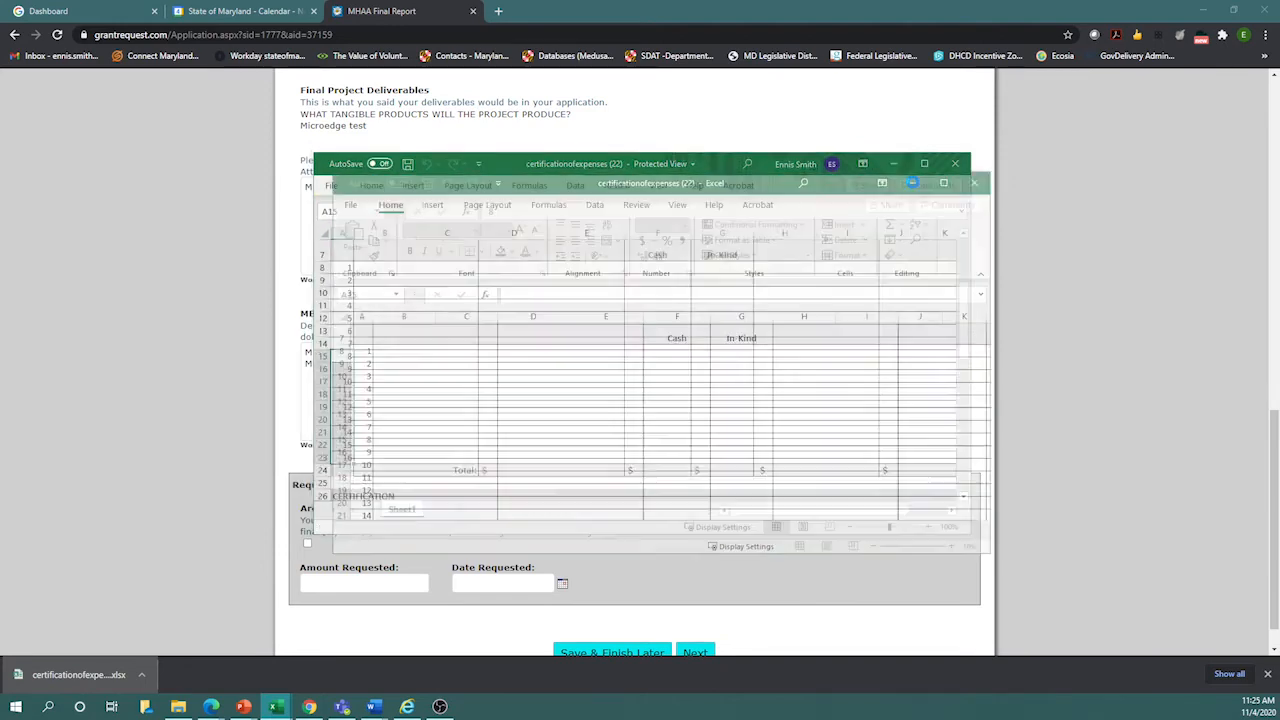
click(943, 183)
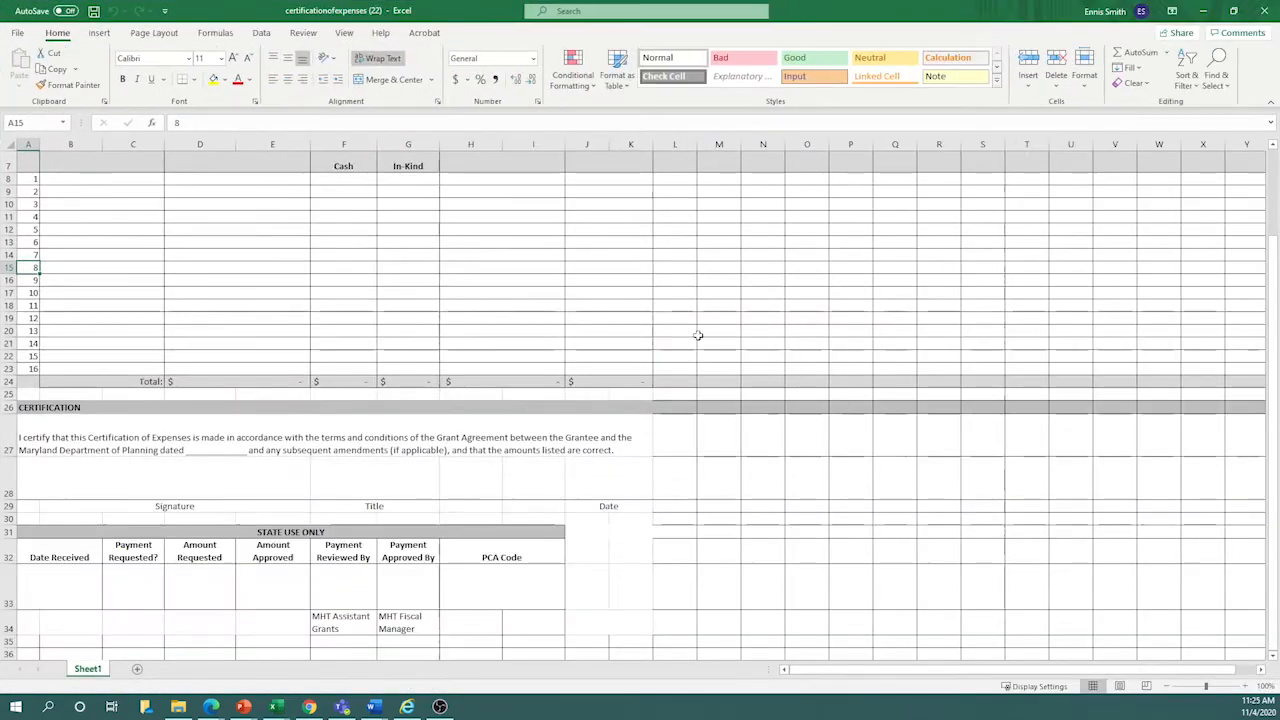
scroll(669, 349, up, 3)
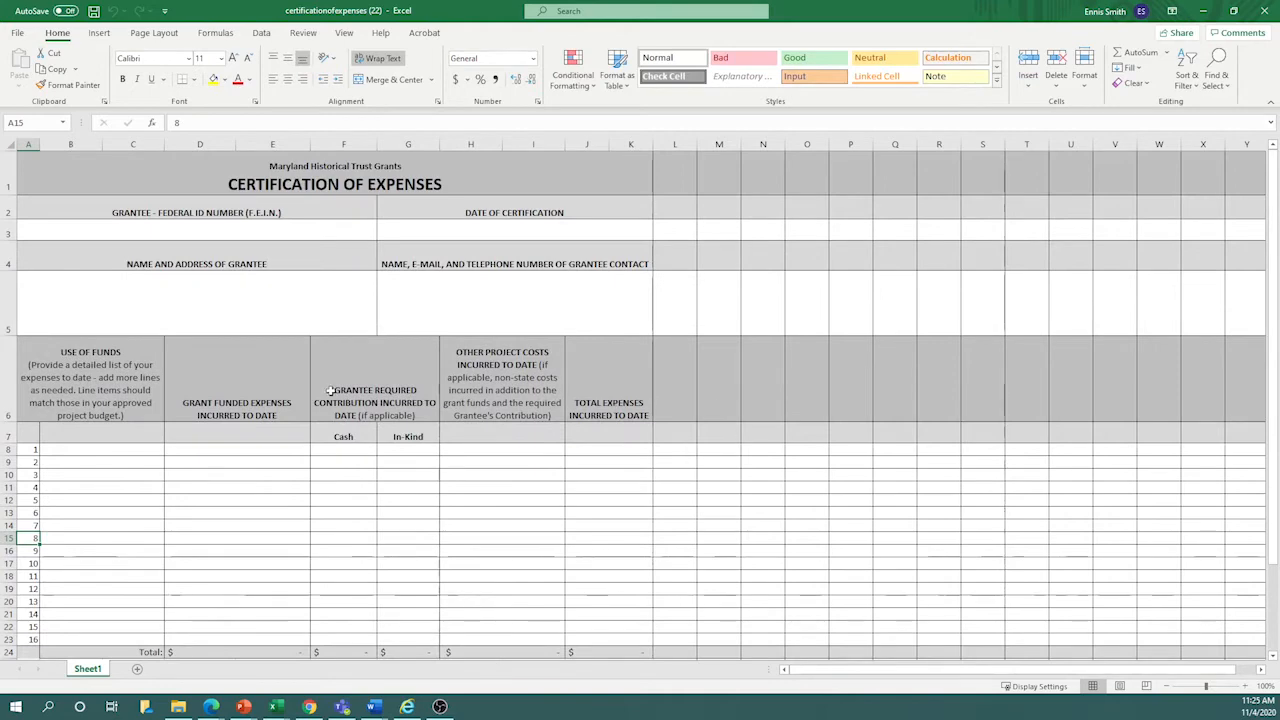
Step: Review the F.E.I.N., certification date, grantee address and contact fields, ending on Use of Funds line 1
click(198, 232)
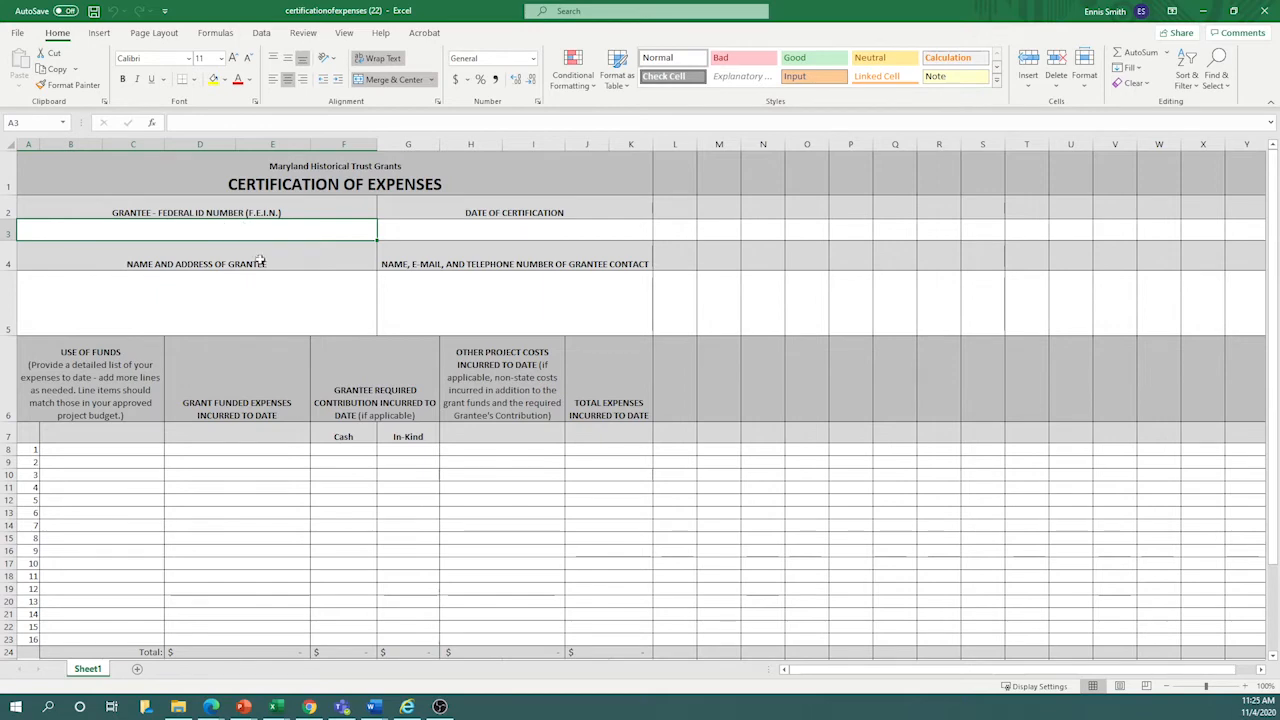
click(598, 225)
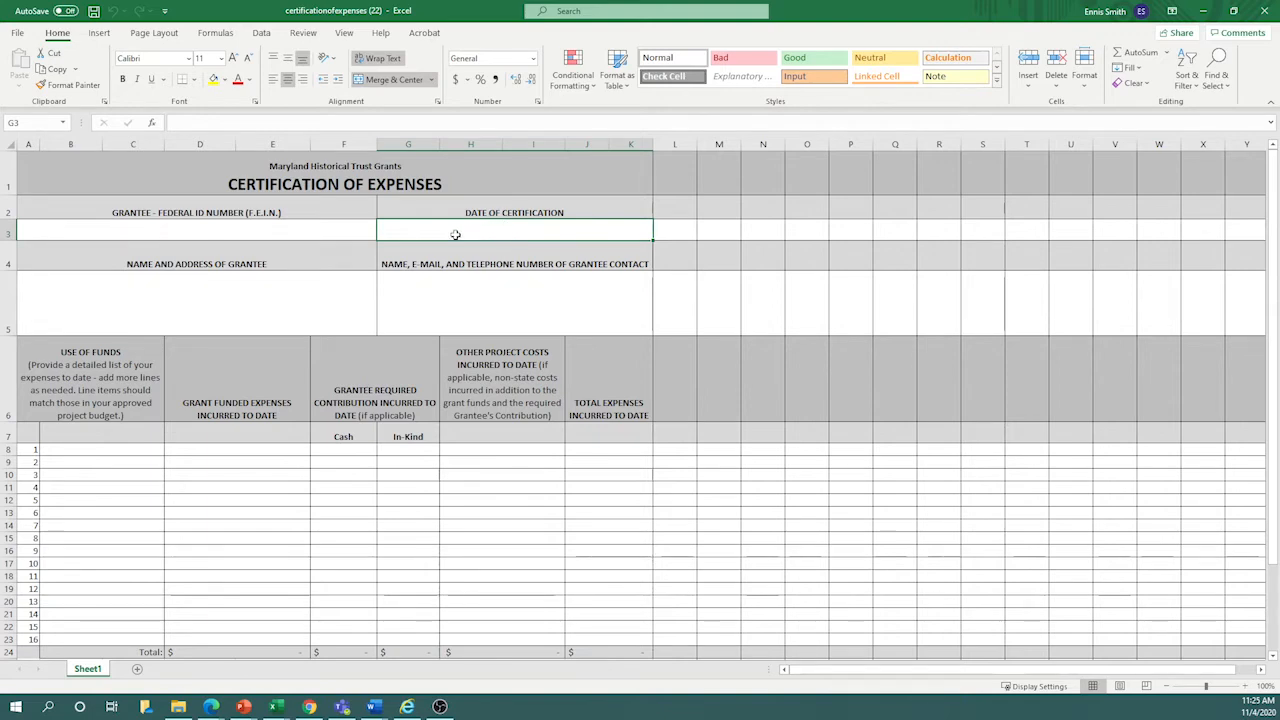
click(192, 306)
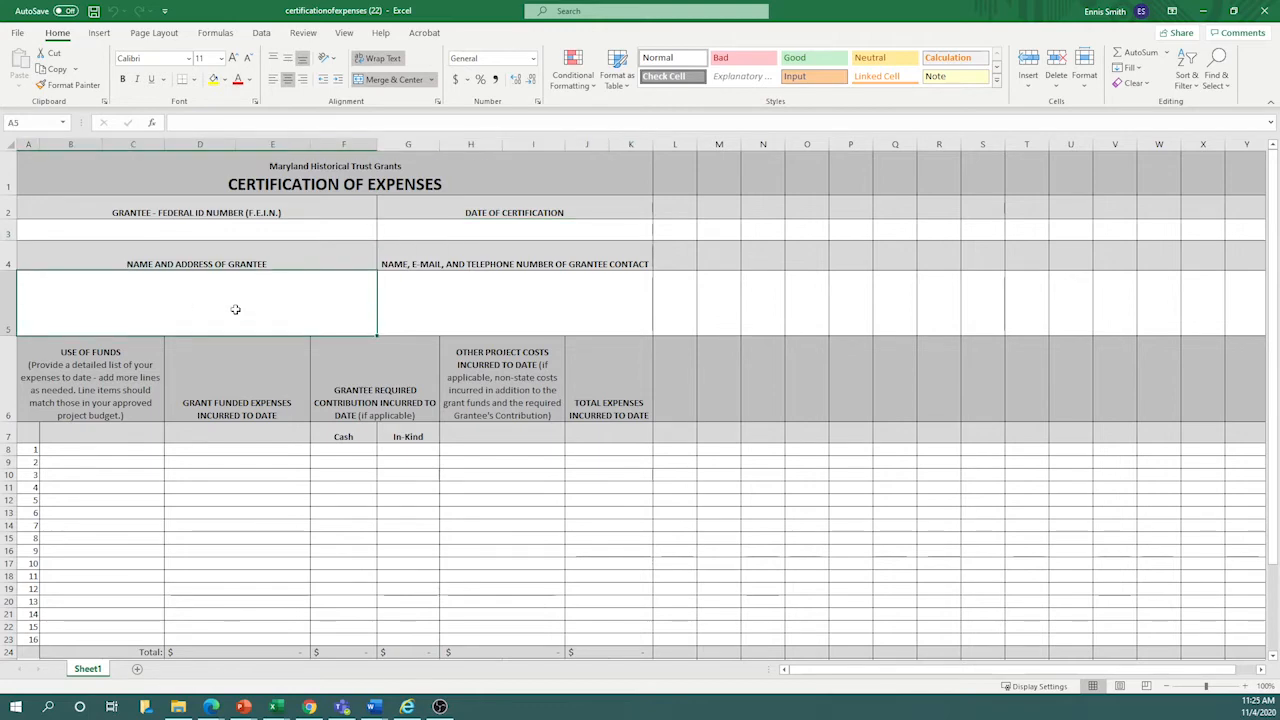
click(550, 302)
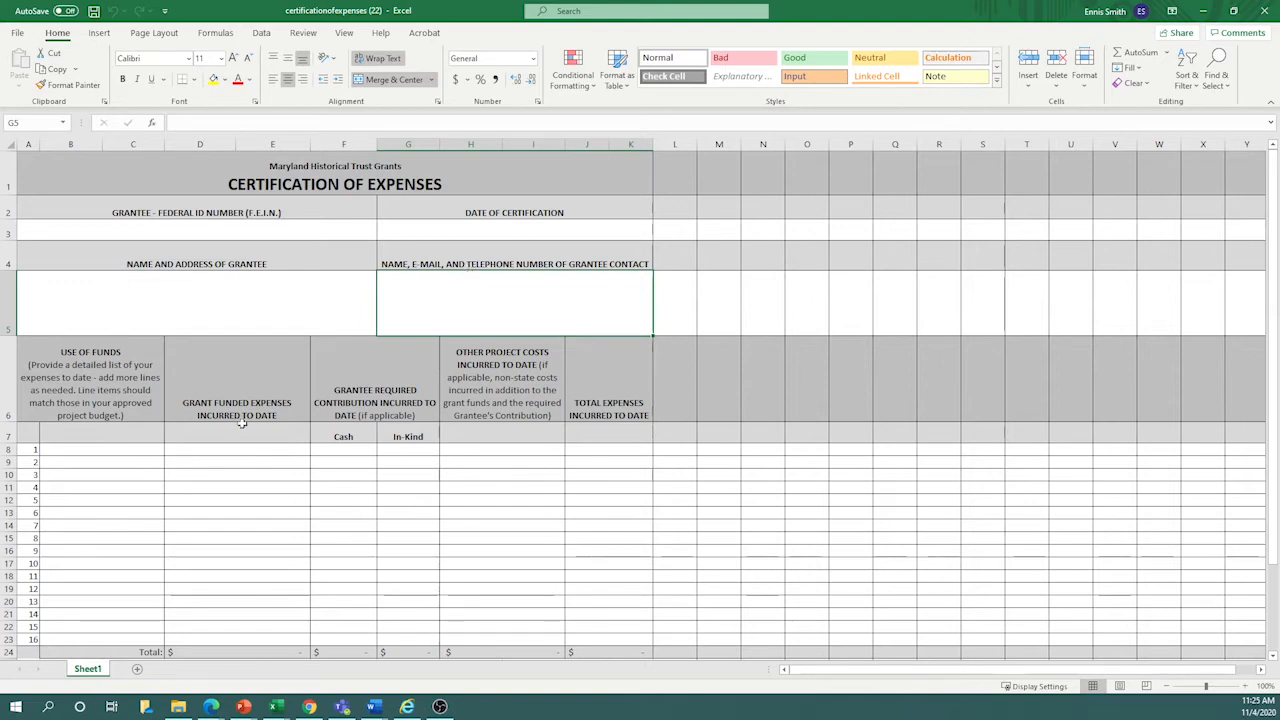
click(79, 452)
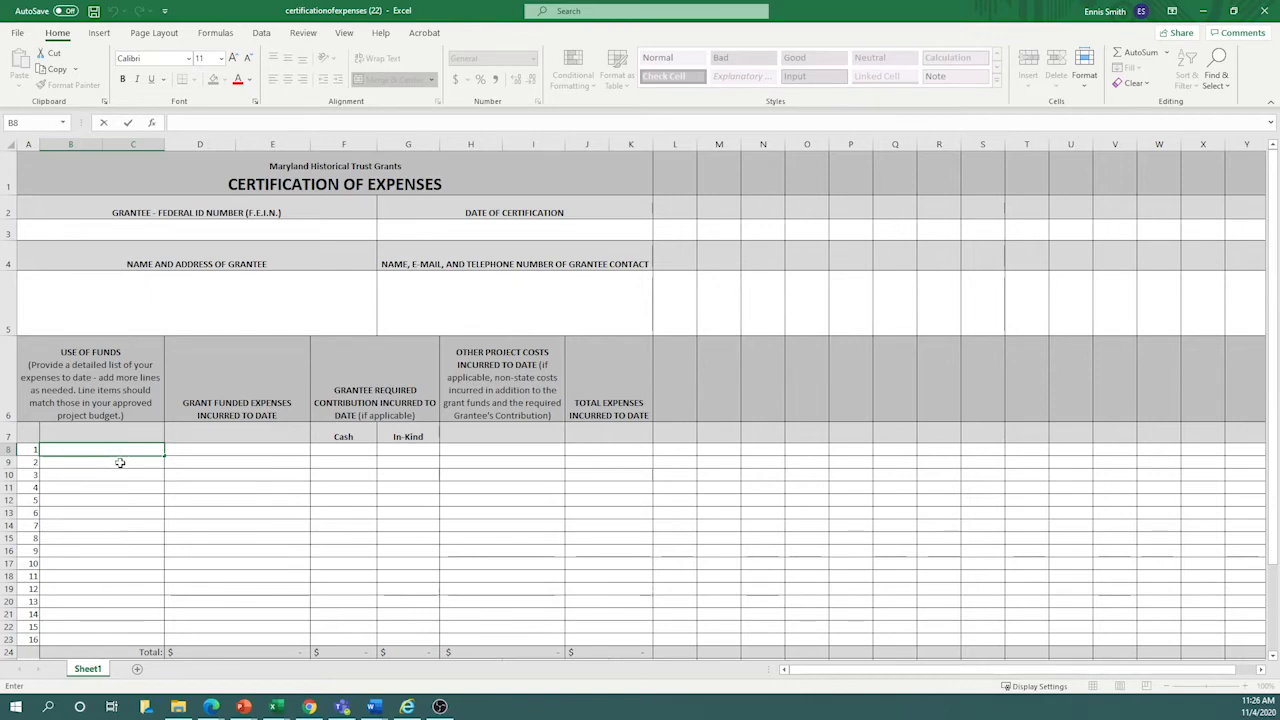
Step: Snap the grant agreement PDF's Exhibit B Project Budget in Edge beside the Excel form
click(118, 463)
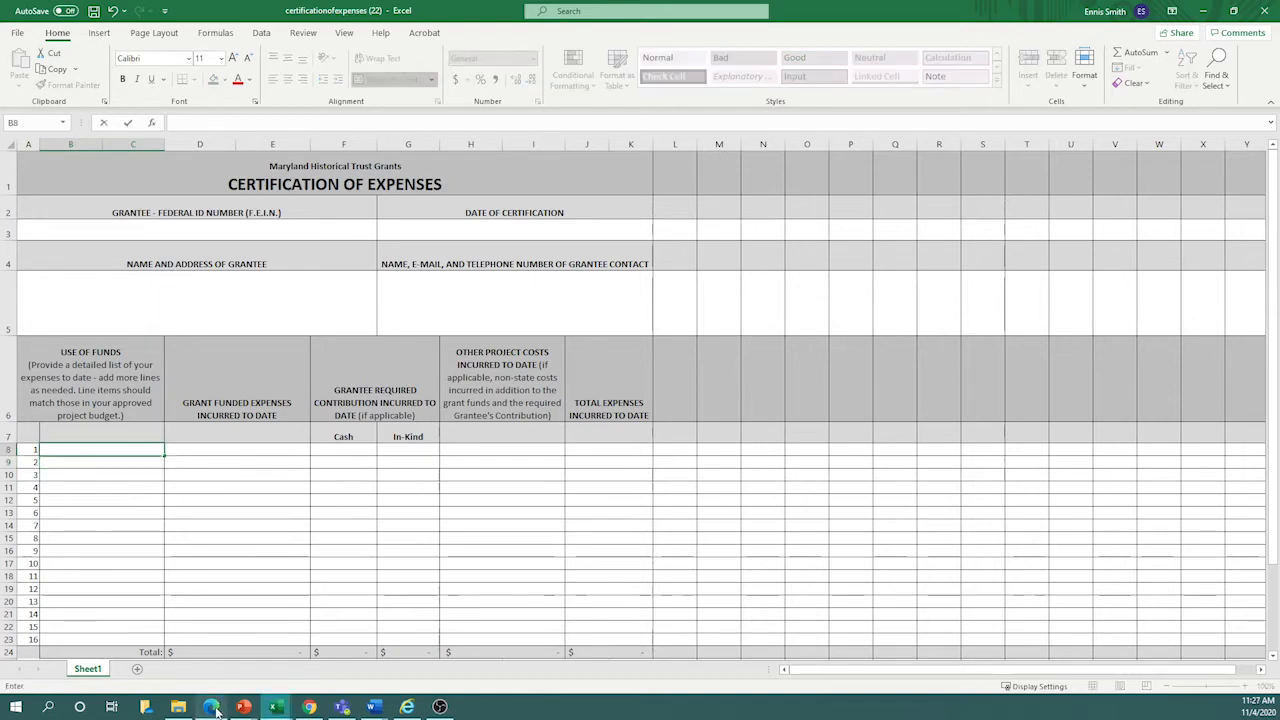
mouse_move(217, 710)
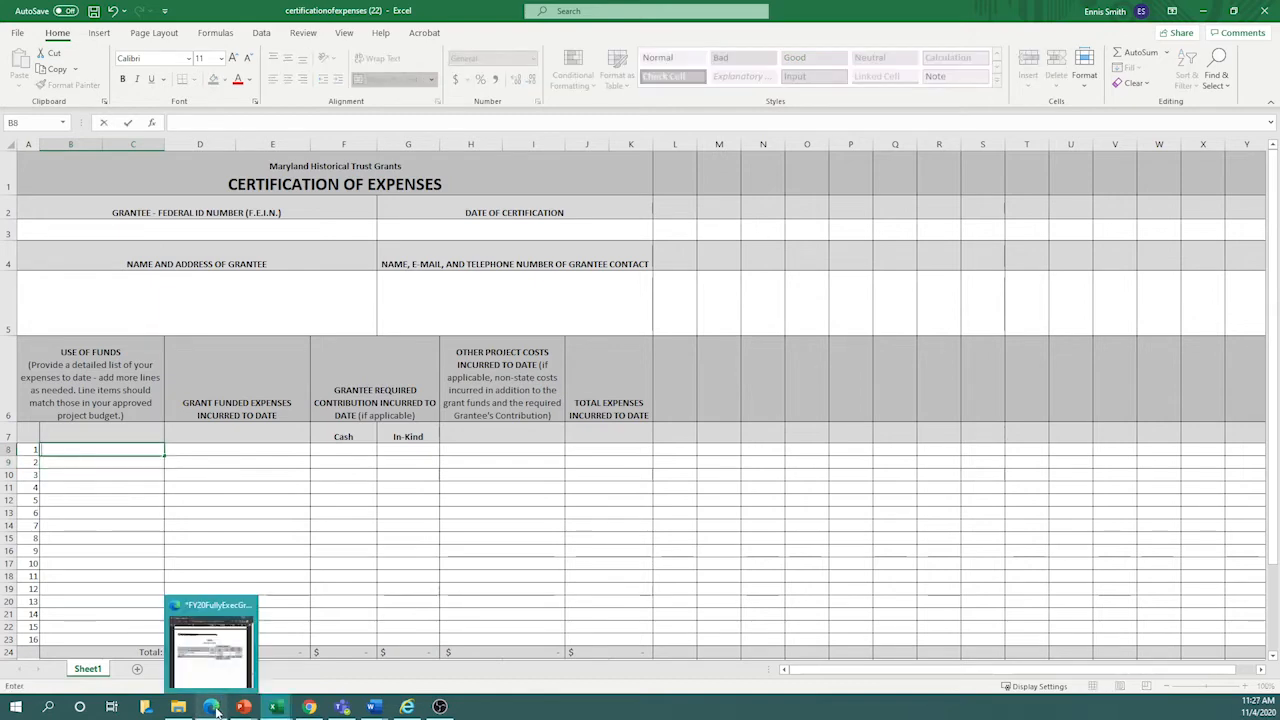
click(217, 708)
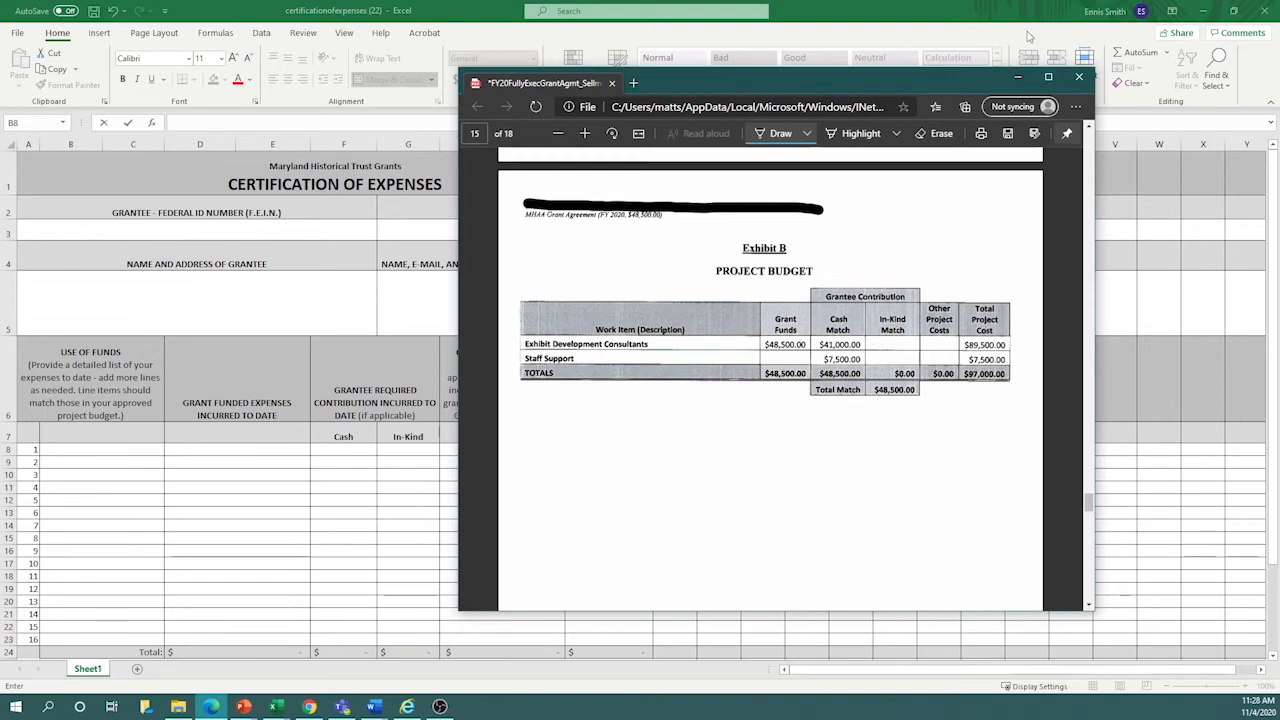
drag(802, 90, 905, 90)
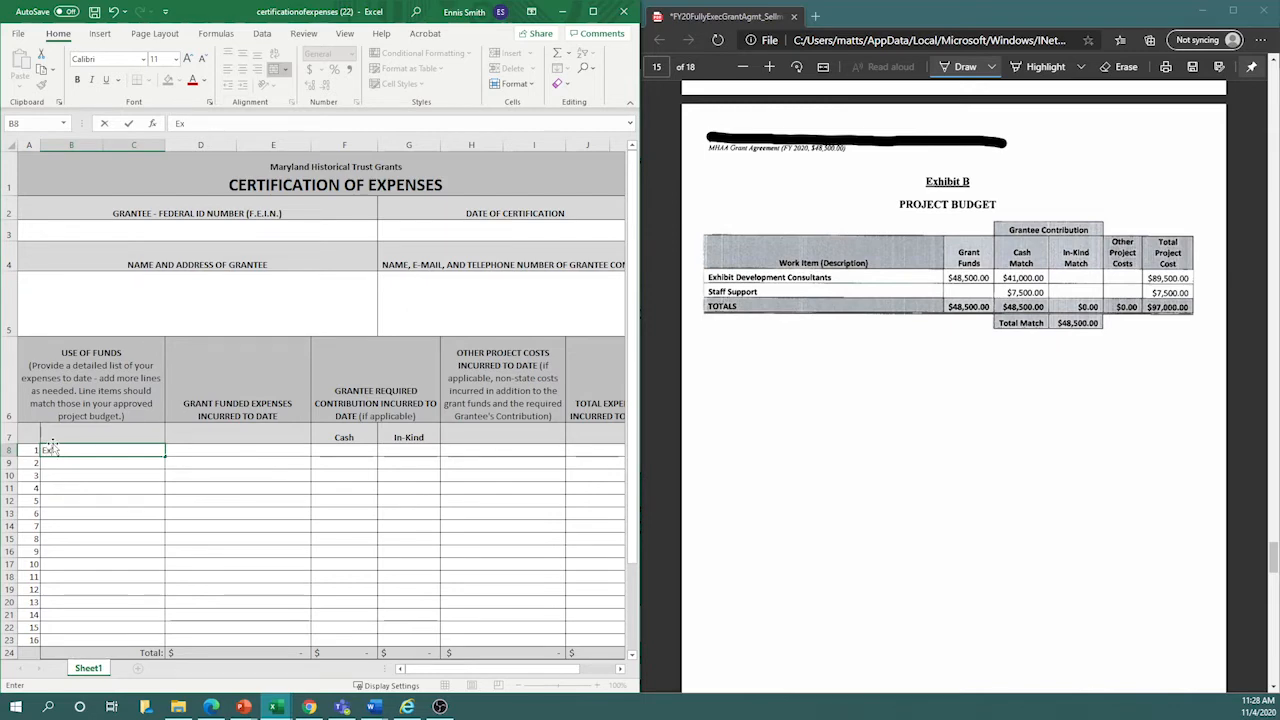
Step: Enter 'Exhibit Development Consultants' on line 1 and 'Staff Support' on line 2, enlarging row 8
text(bit Devlopment)
key(Return)
text(Staff Support)
click(90, 522)
drag(10, 456, 10, 465)
Step: Fix the 'Consultants' spelling on line 1 and select its grant-funded expenses cell
double_click(97, 456)
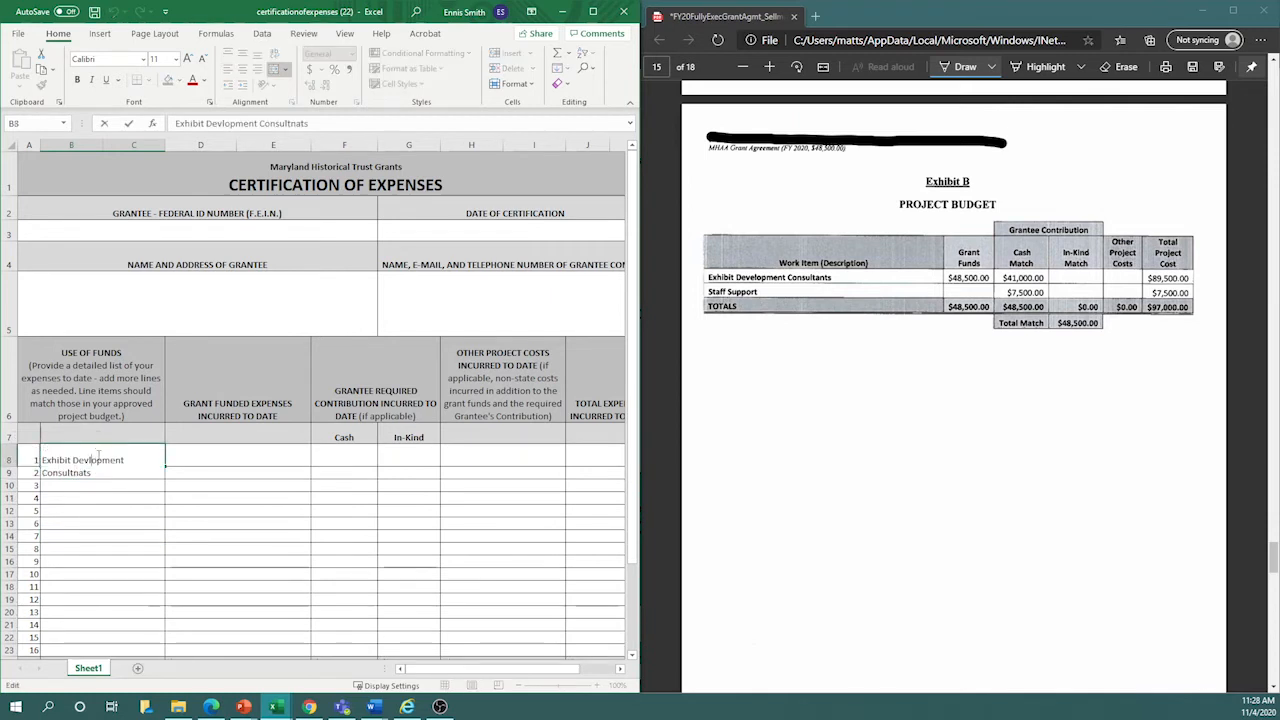
text(e)
key(BackSpace)
key(BackSpace)
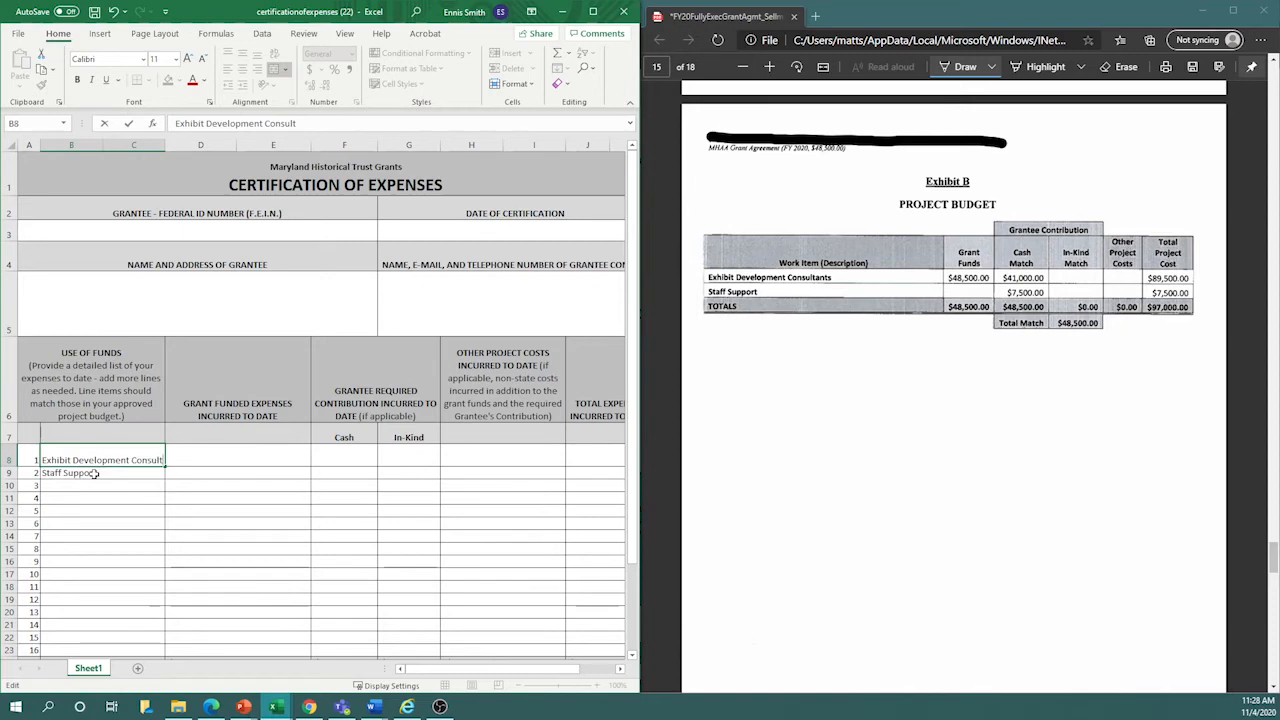
text(ants)
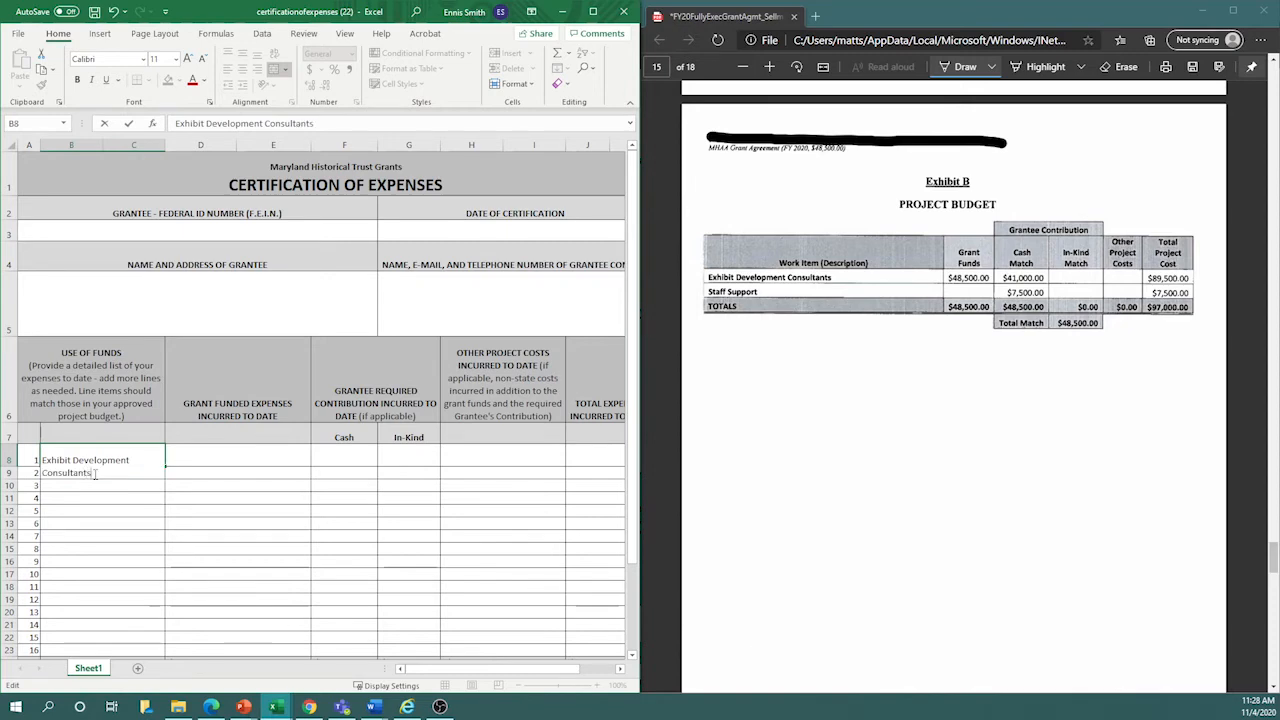
key(Return)
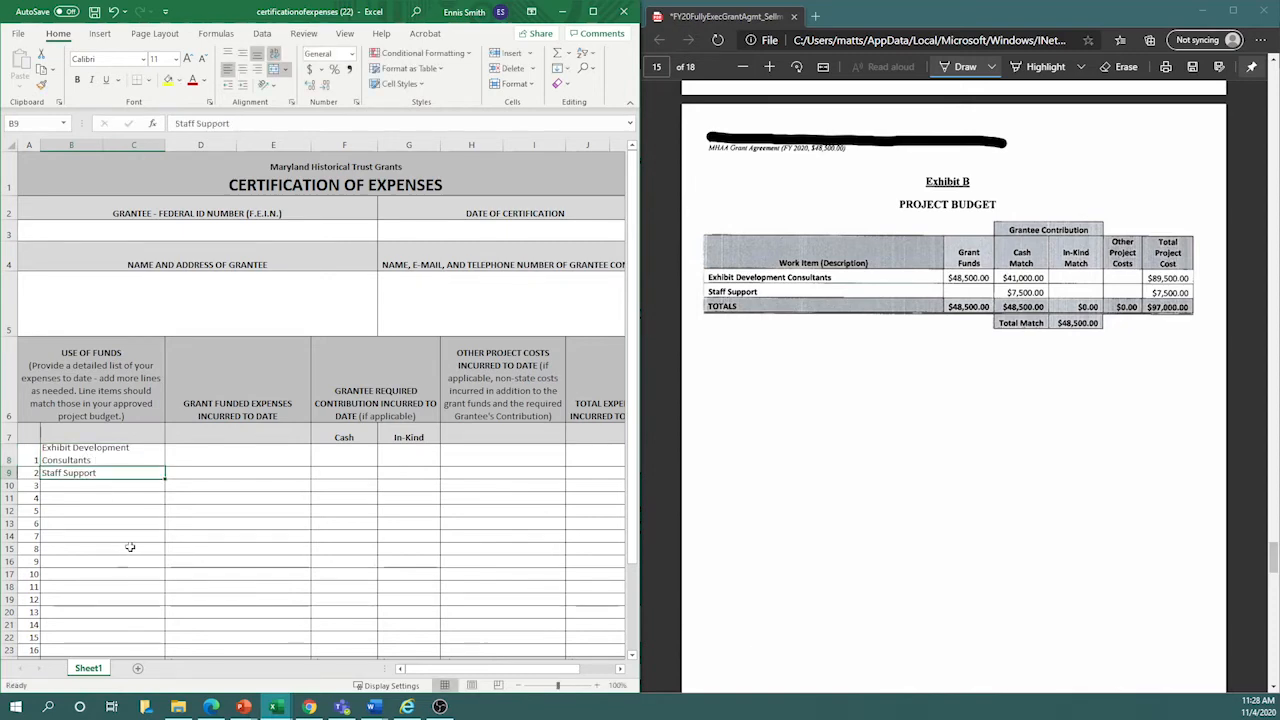
click(304, 458)
click(363, 457)
click(245, 458)
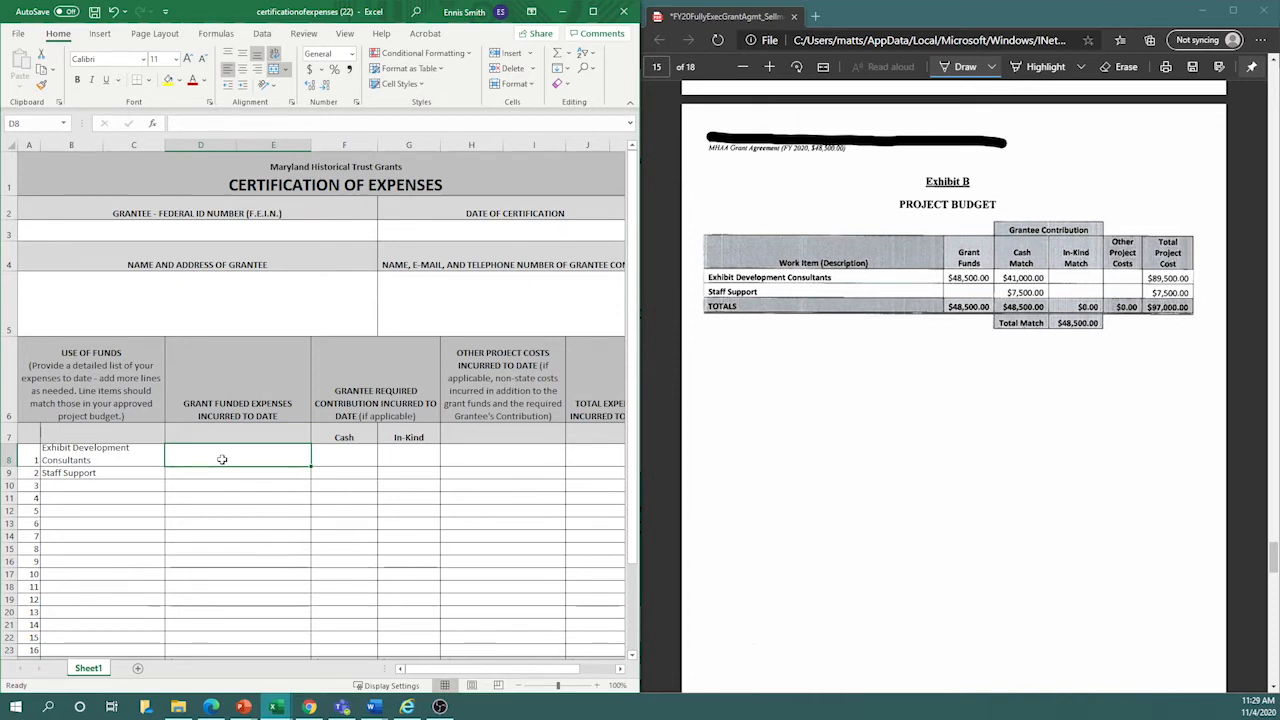
Step: Enter $48,500.00 as the consultants' grant-funded amount in Accounting format
text(48)
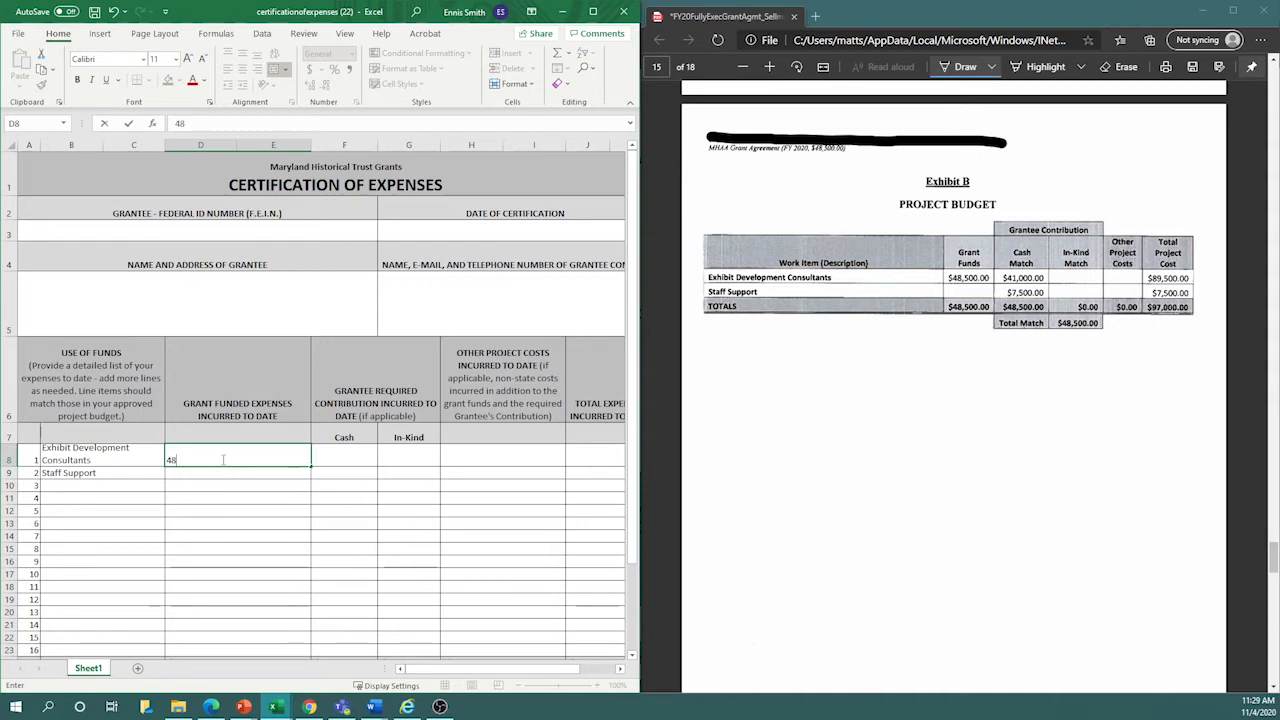
text(500)
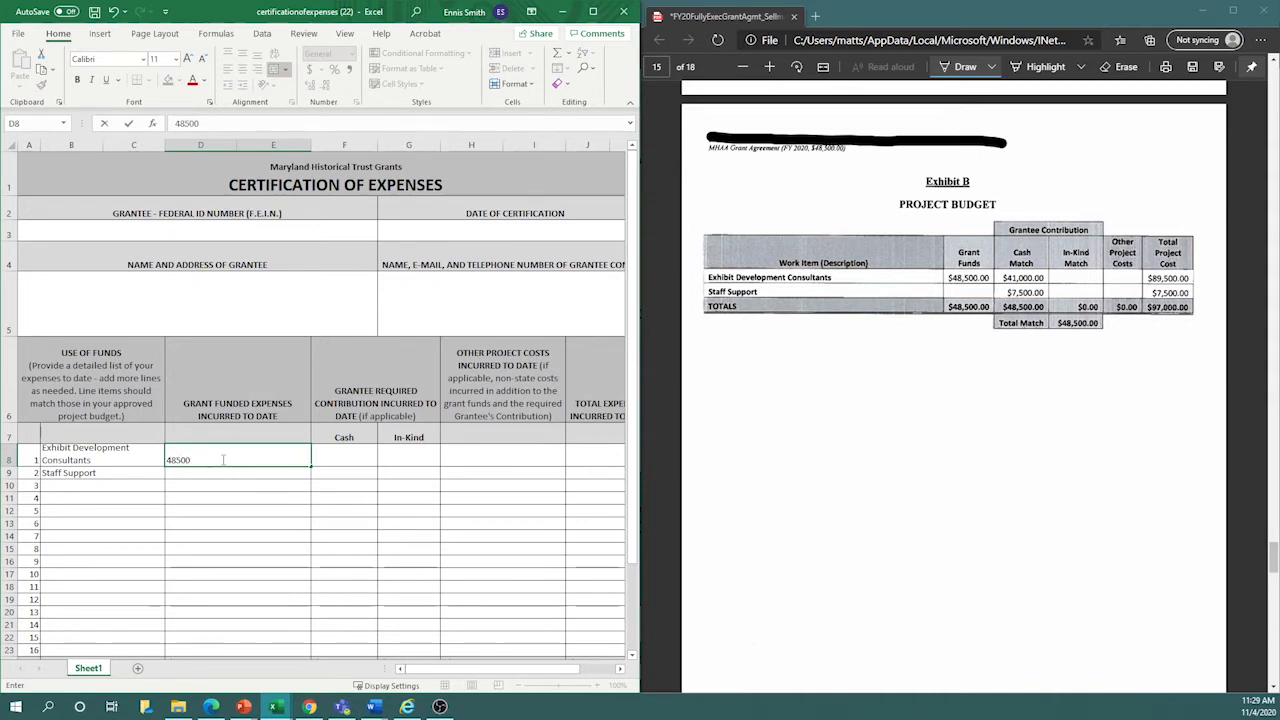
key(Tab)
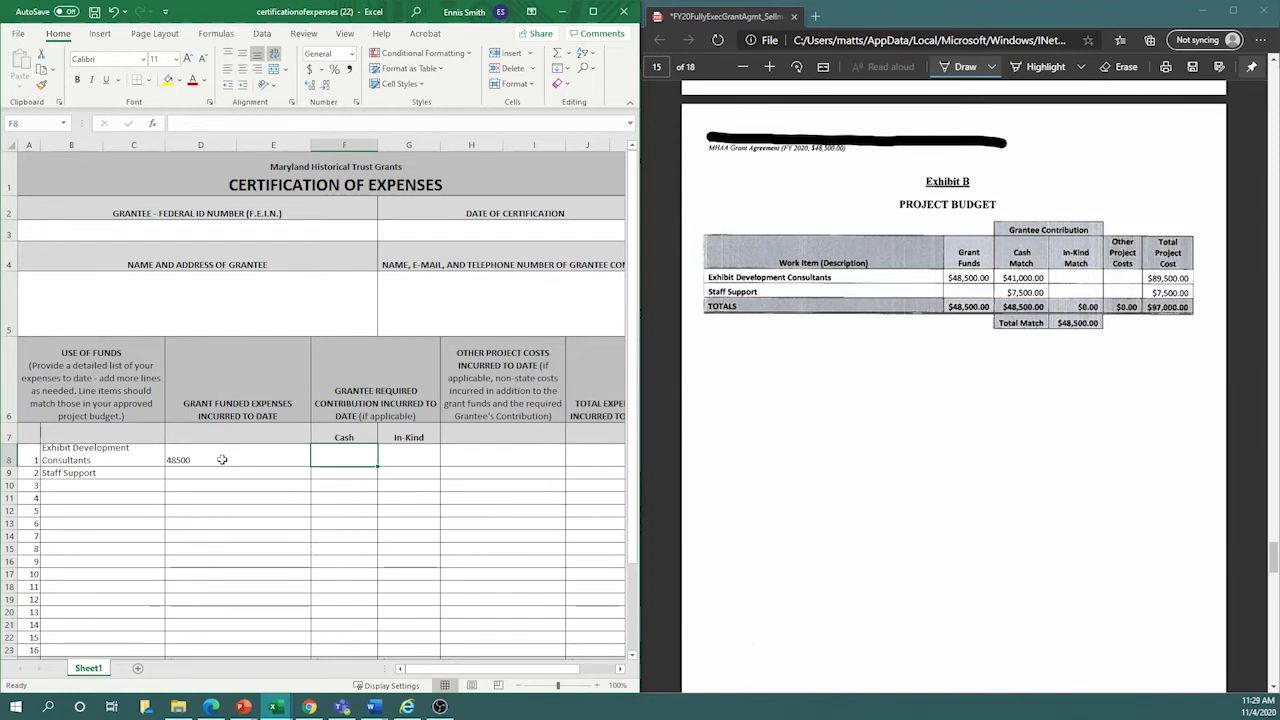
click(222, 459)
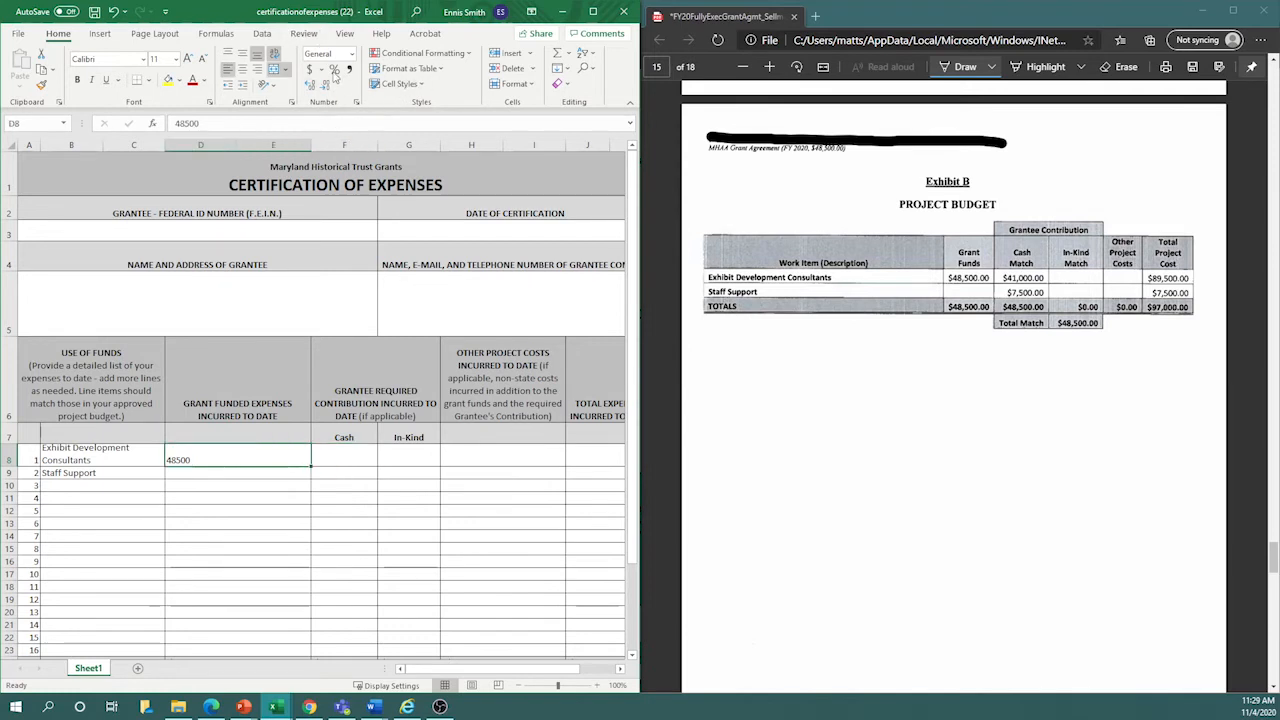
click(310, 68)
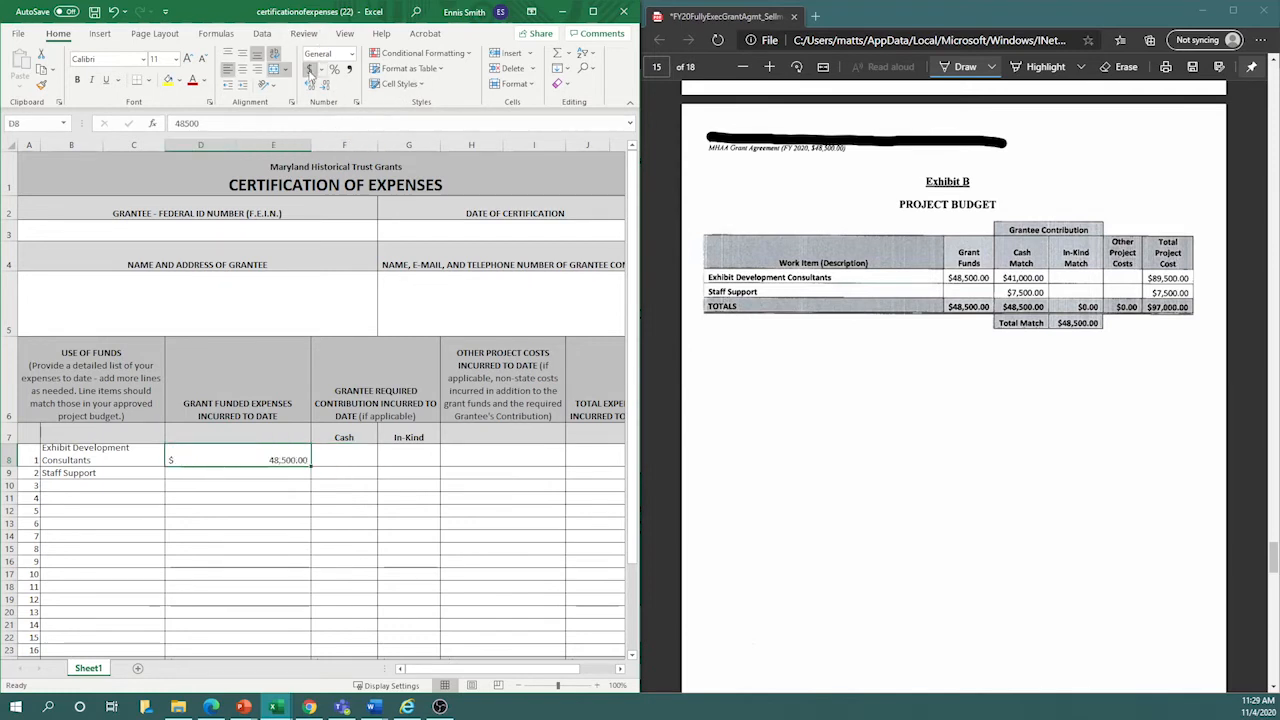
Step: Enter $10,000.00 as Staff Support's cash contribution in Accounting format
click(252, 487)
click(258, 460)
click(343, 458)
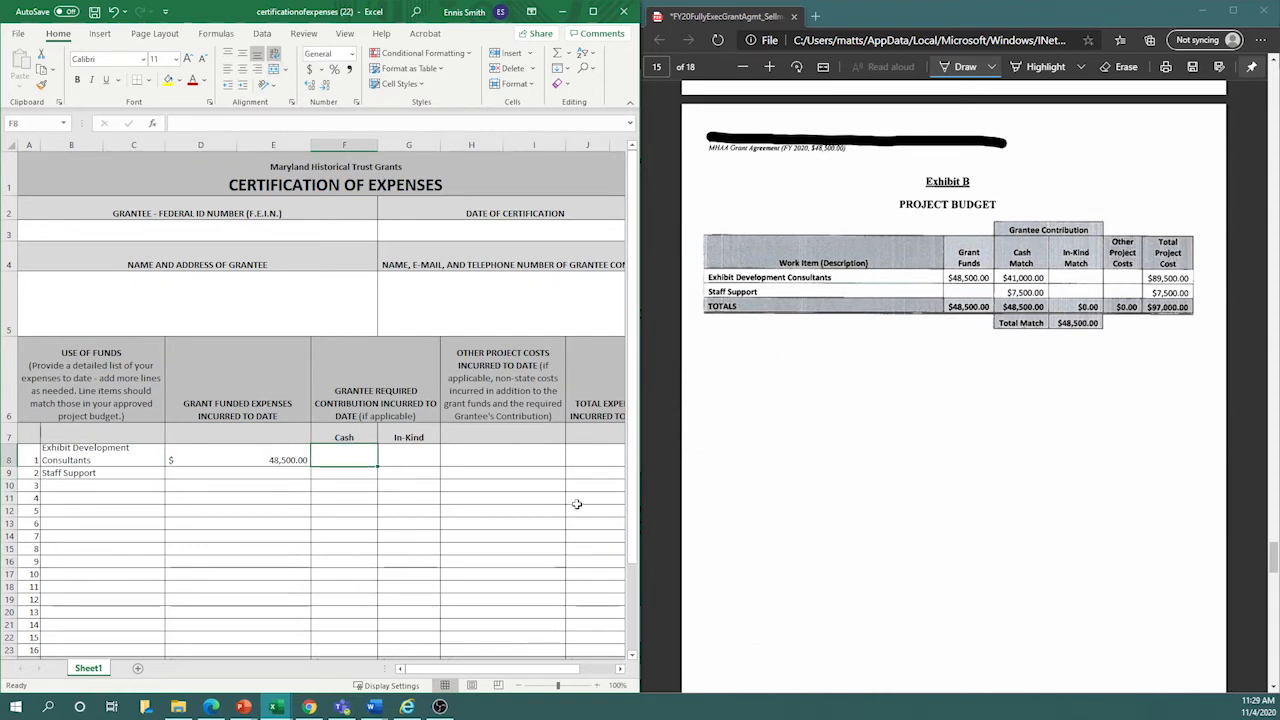
click(351, 475)
click(344, 458)
click(344, 472)
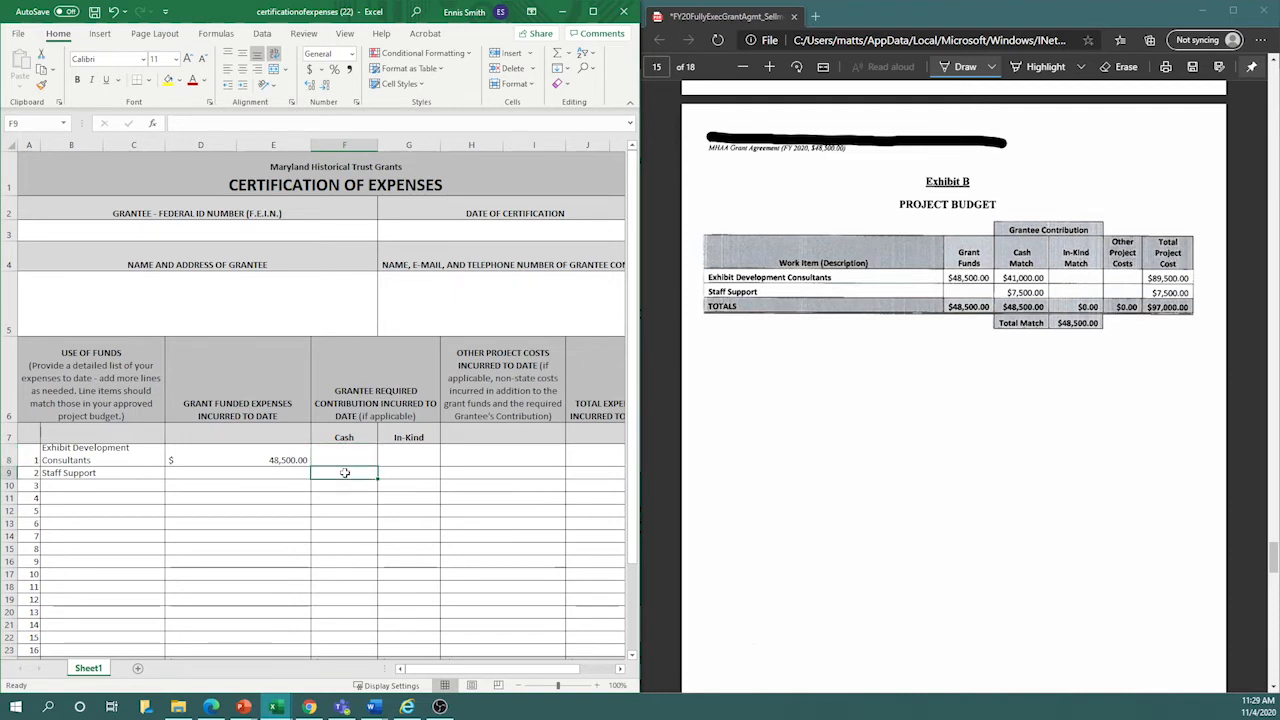
click(347, 452)
click(349, 472)
click(347, 453)
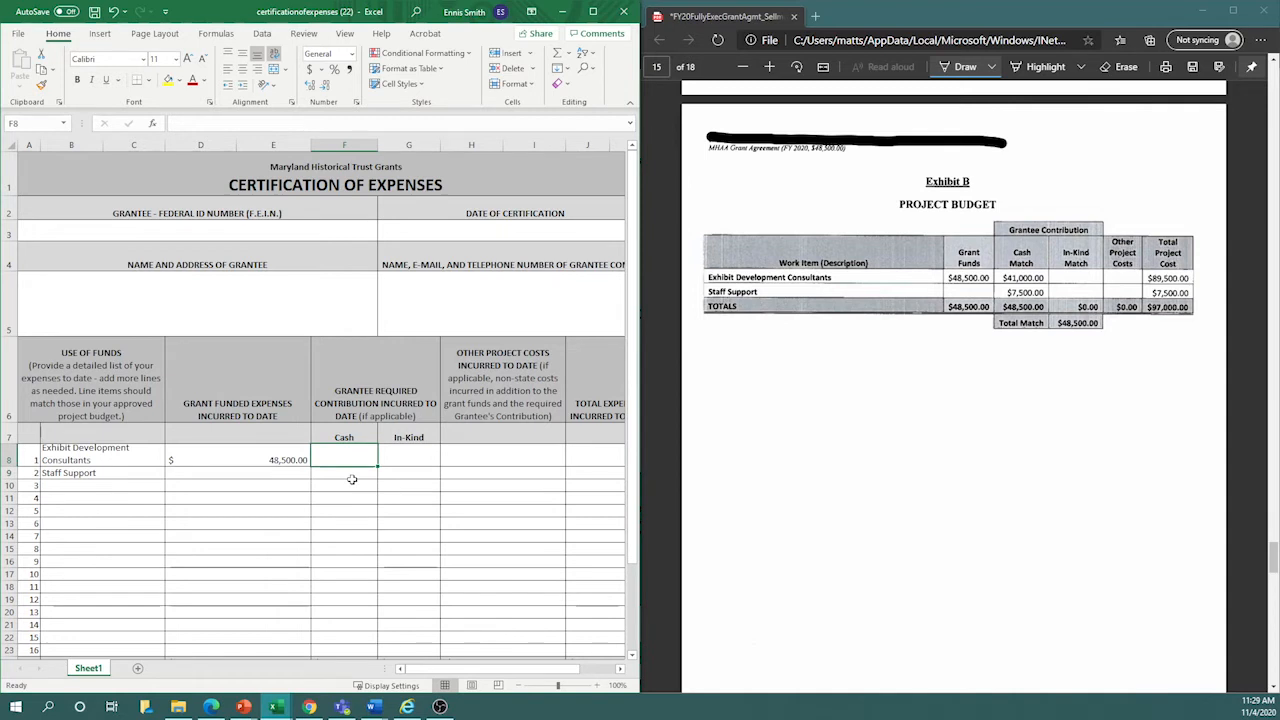
click(353, 473)
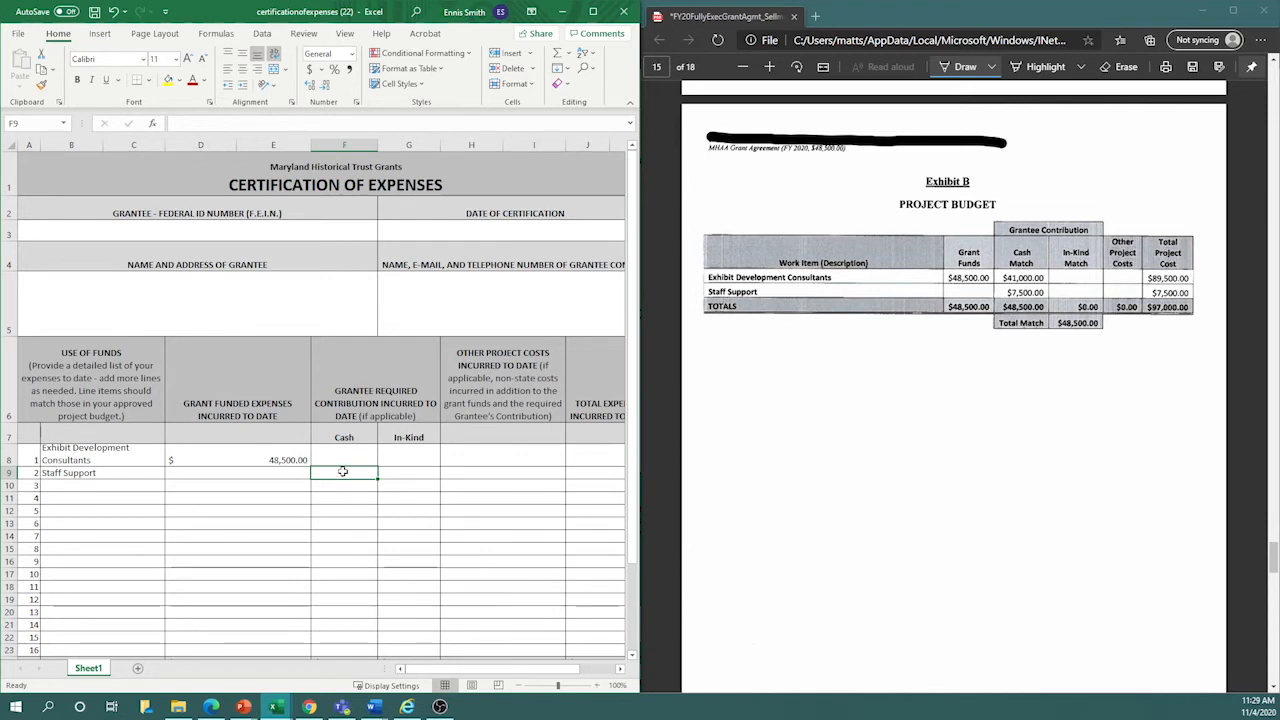
text(1)
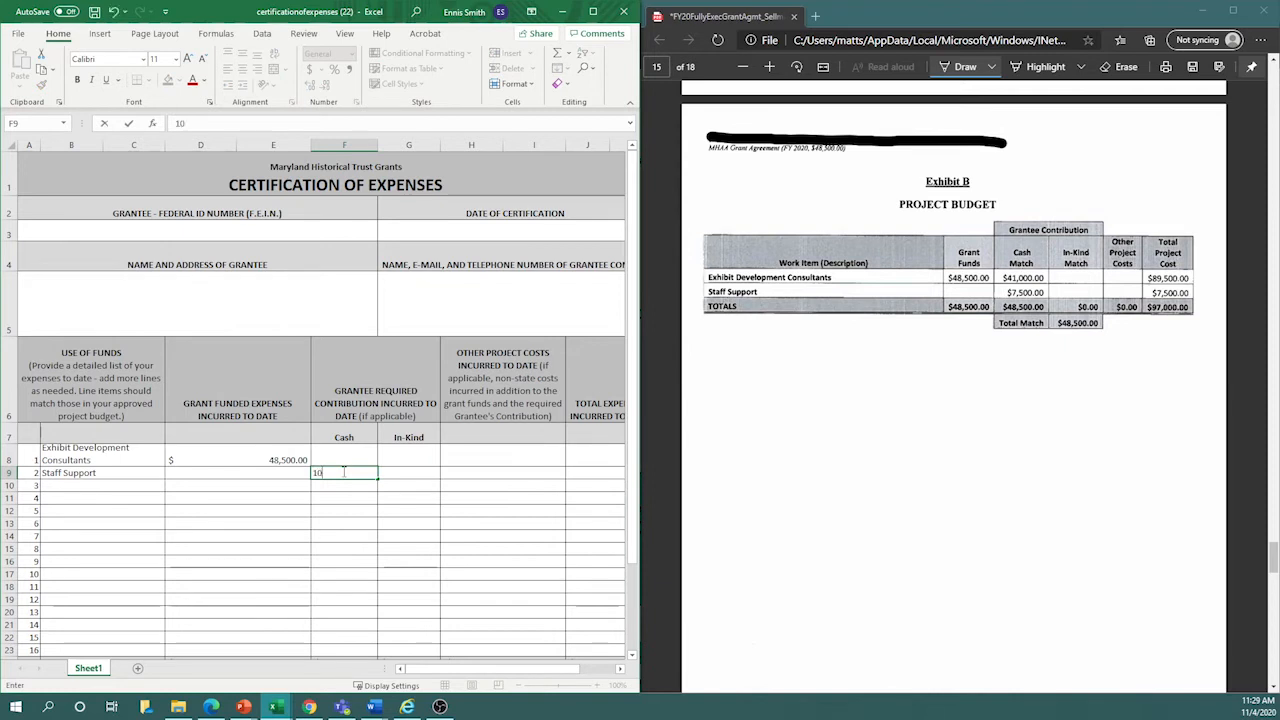
text(0000)
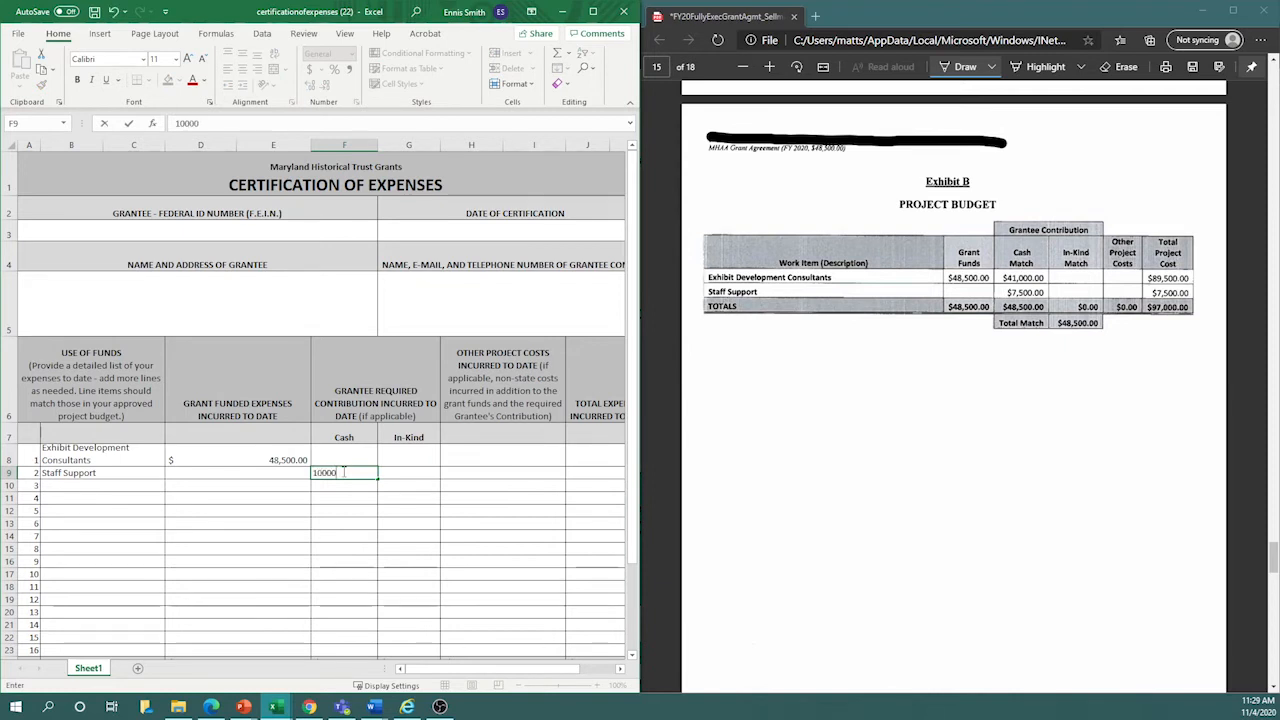
key(Tab)
click(342, 472)
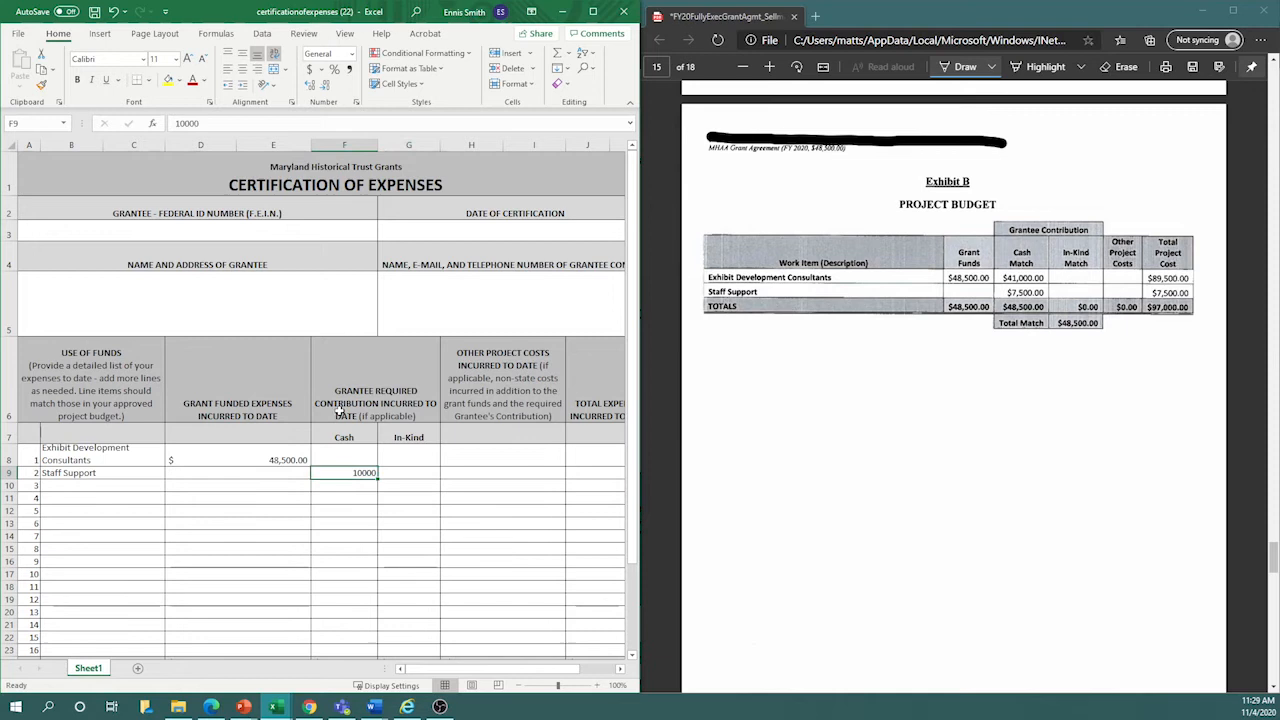
click(309, 68)
Step: Enter $42,000.00 as the consultants' cash contribution in Accounting format
click(372, 452)
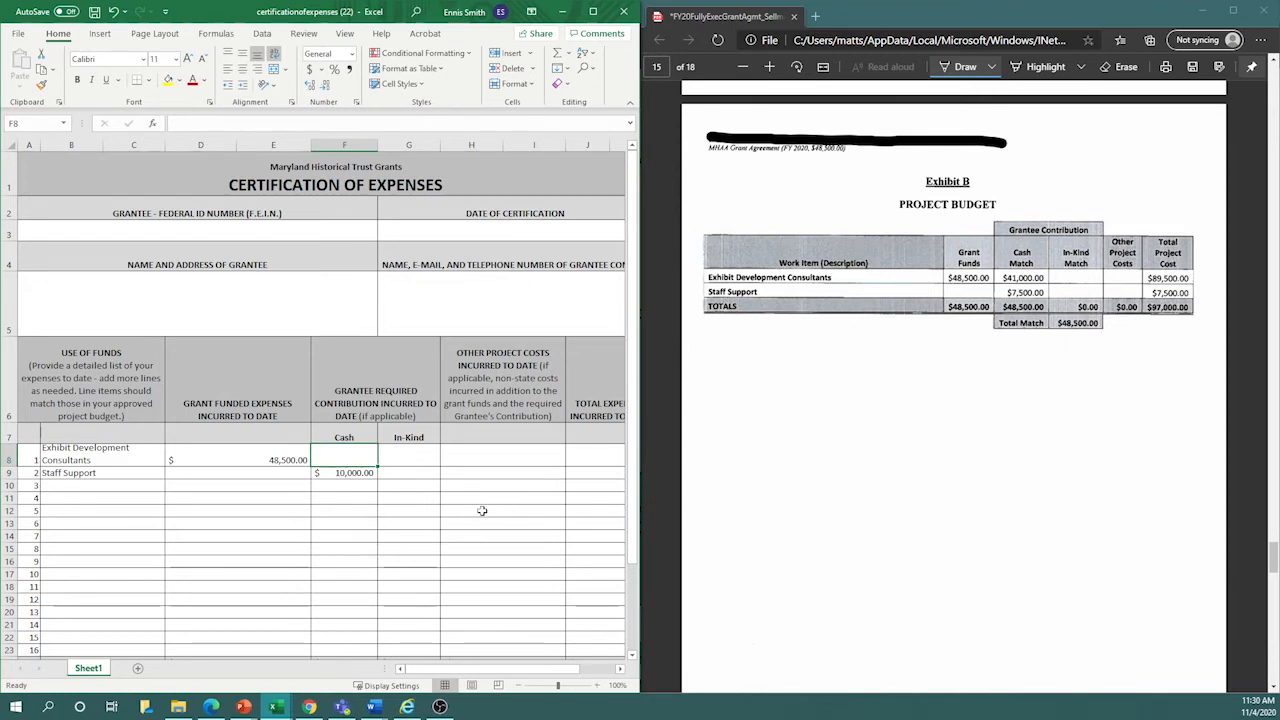
text(42)
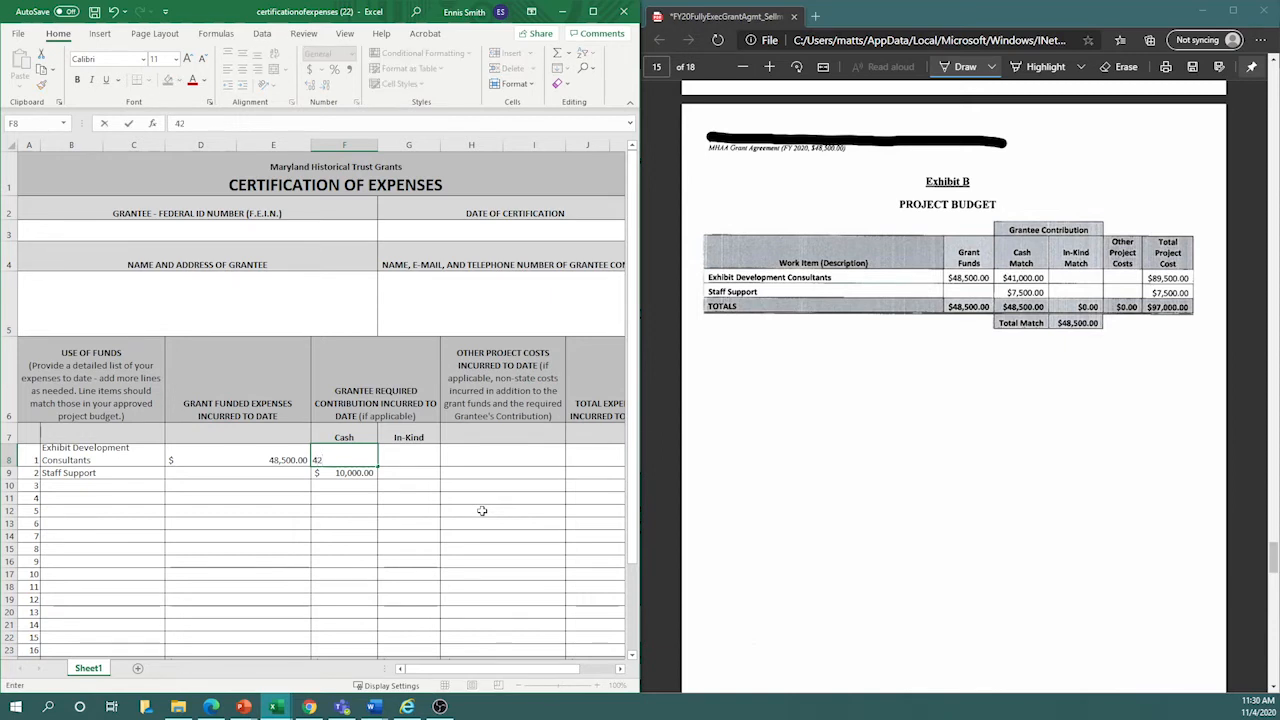
text(000)
key(Tab)
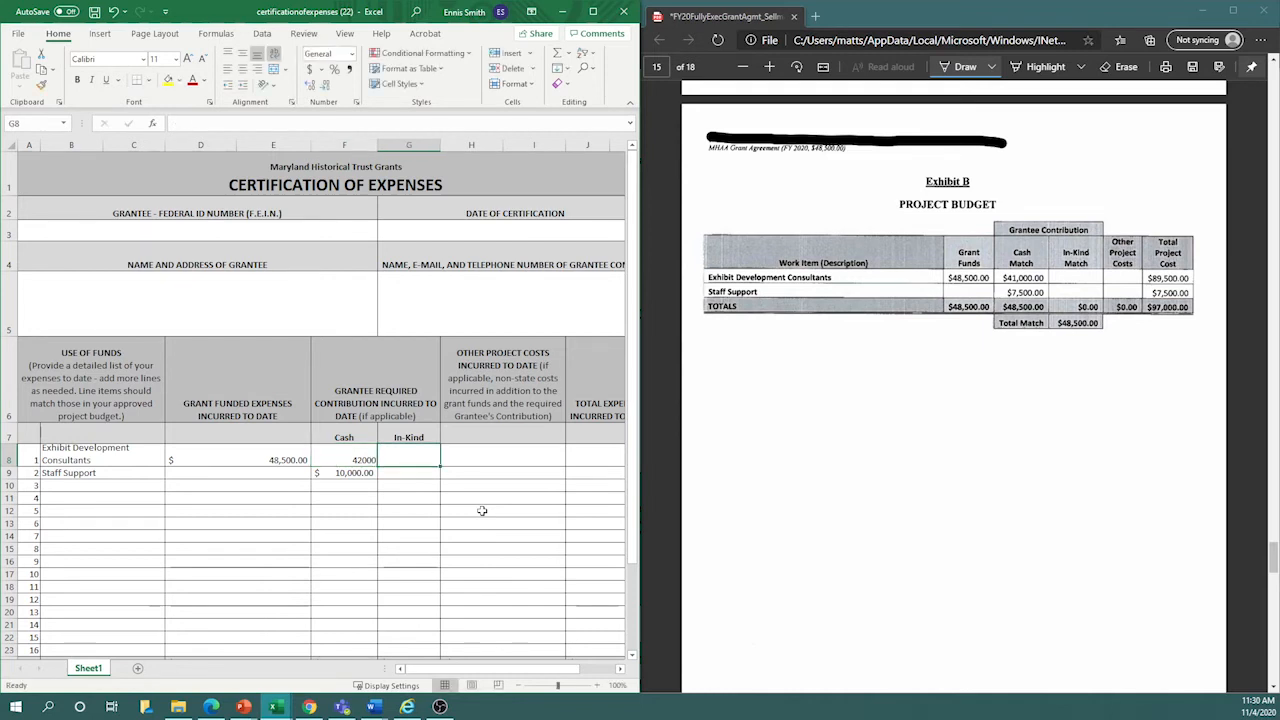
click(350, 456)
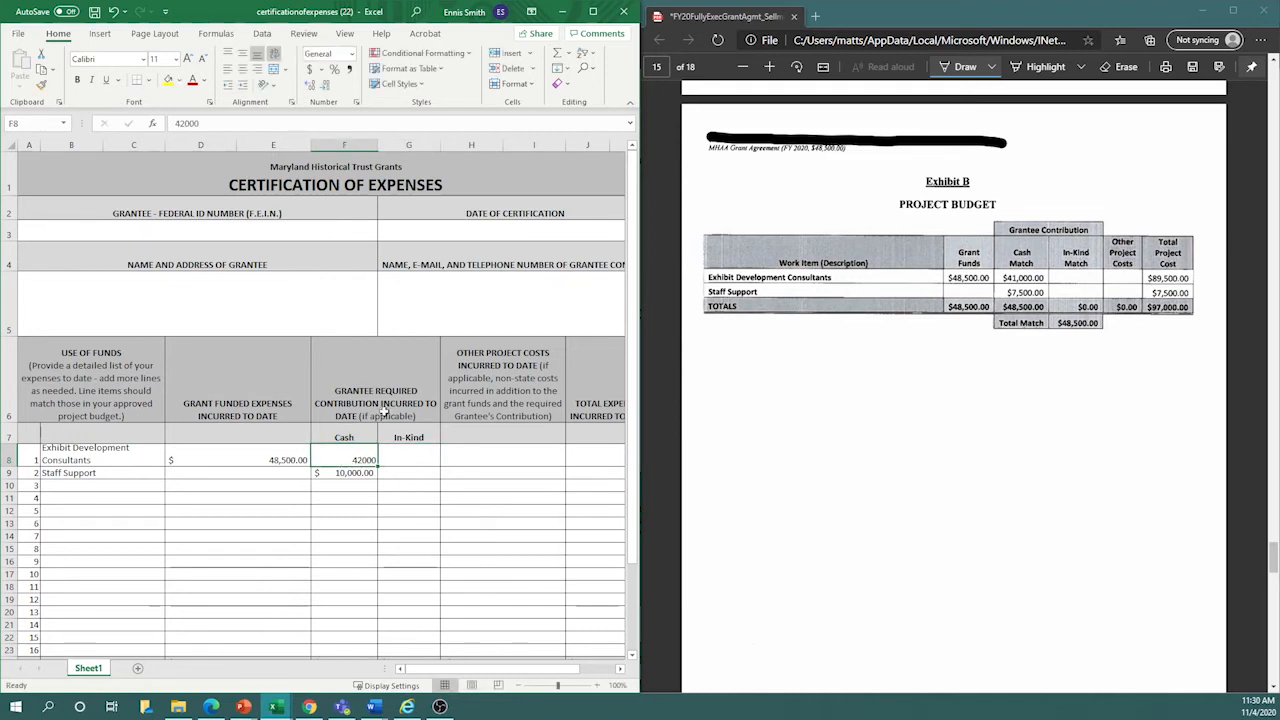
click(309, 68)
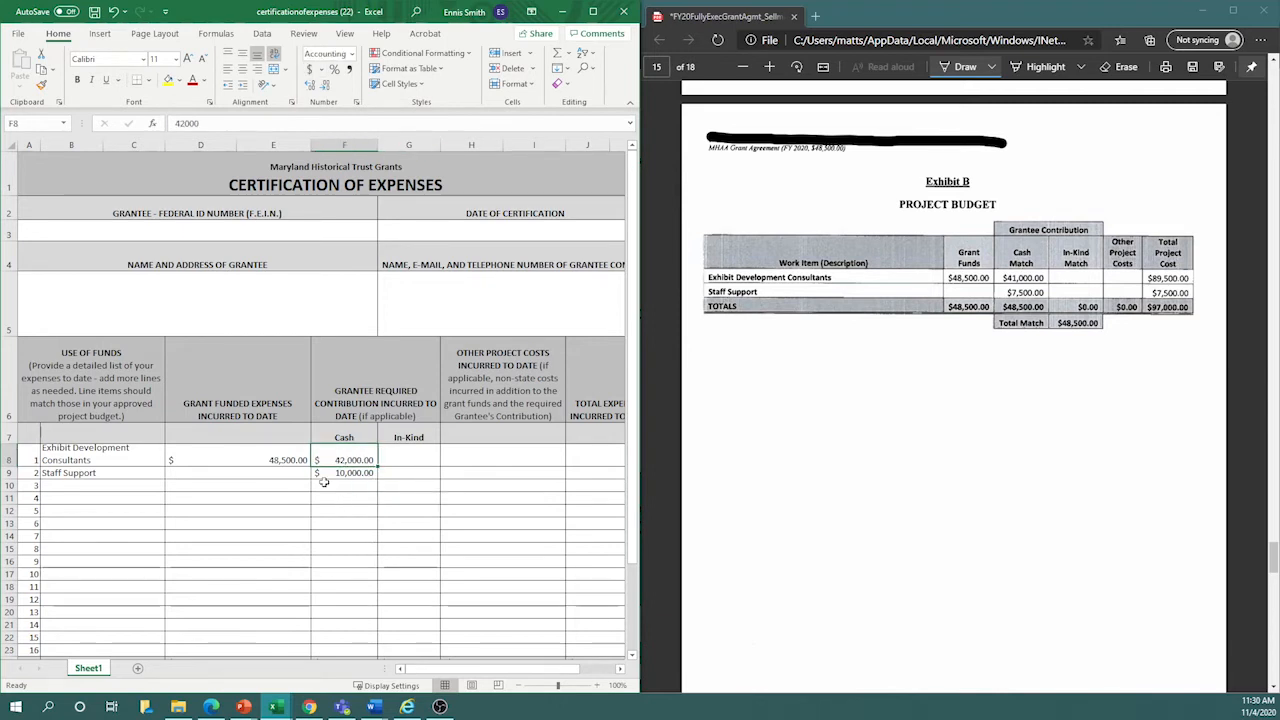
scroll(323, 482, down, 1)
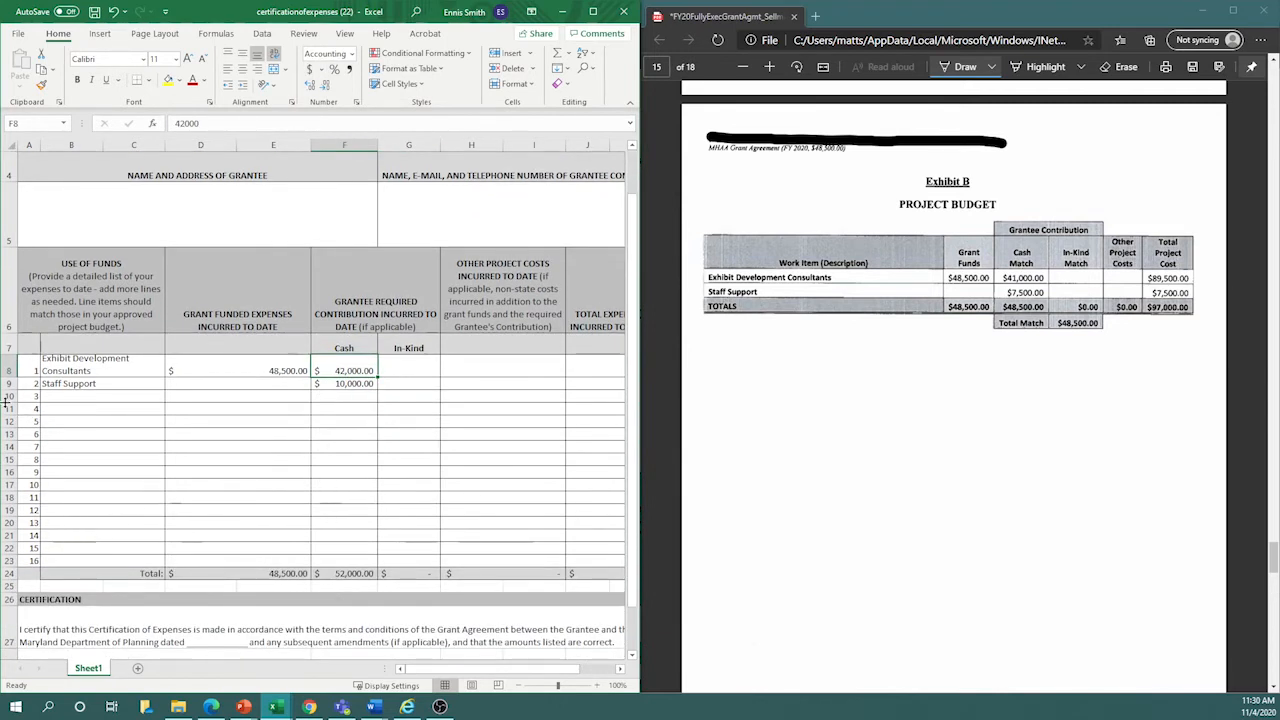
Step: Delete rows 10–23, the unused expense lines 3–16, from the form
drag(8, 397, 10, 562)
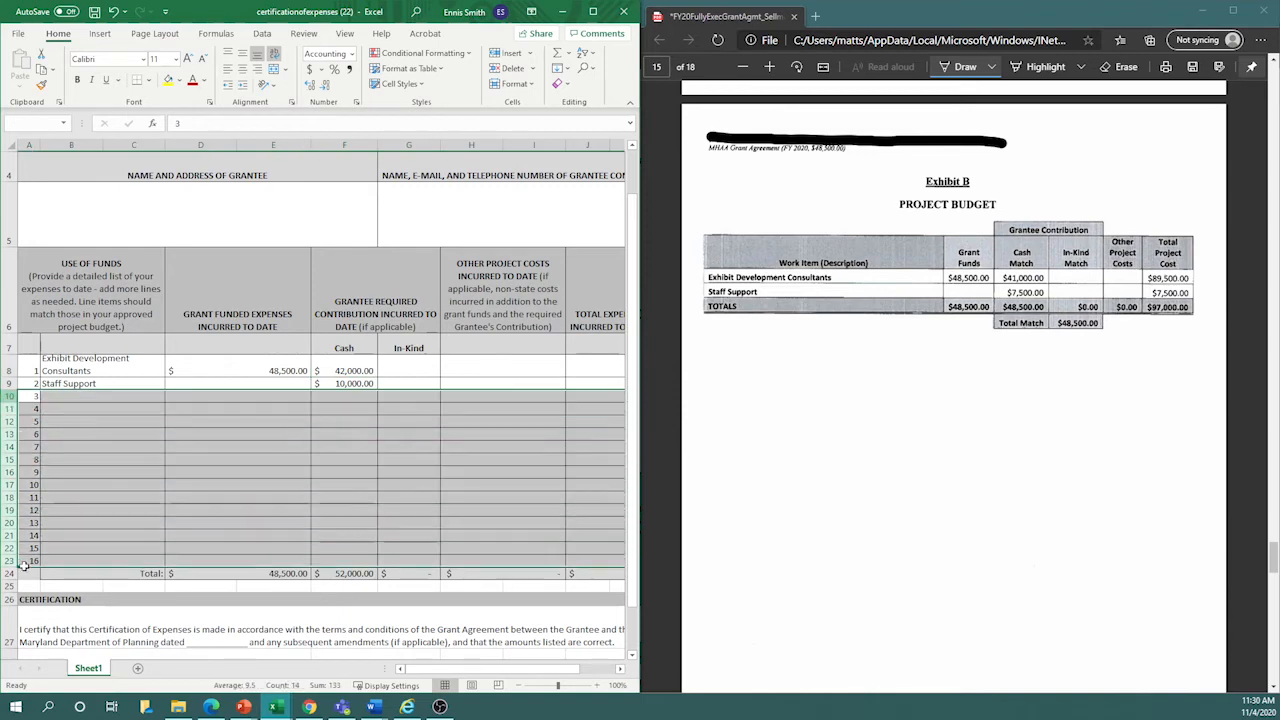
right_click(107, 493)
click(149, 390)
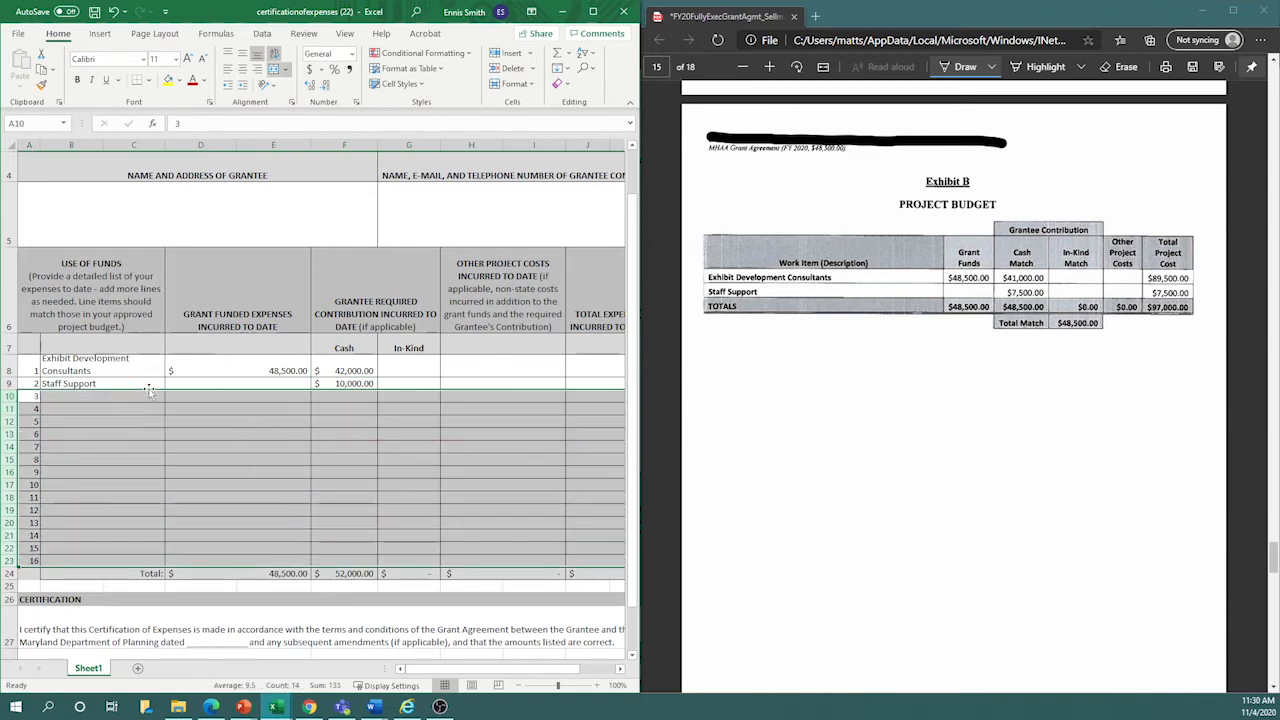
click(404, 371)
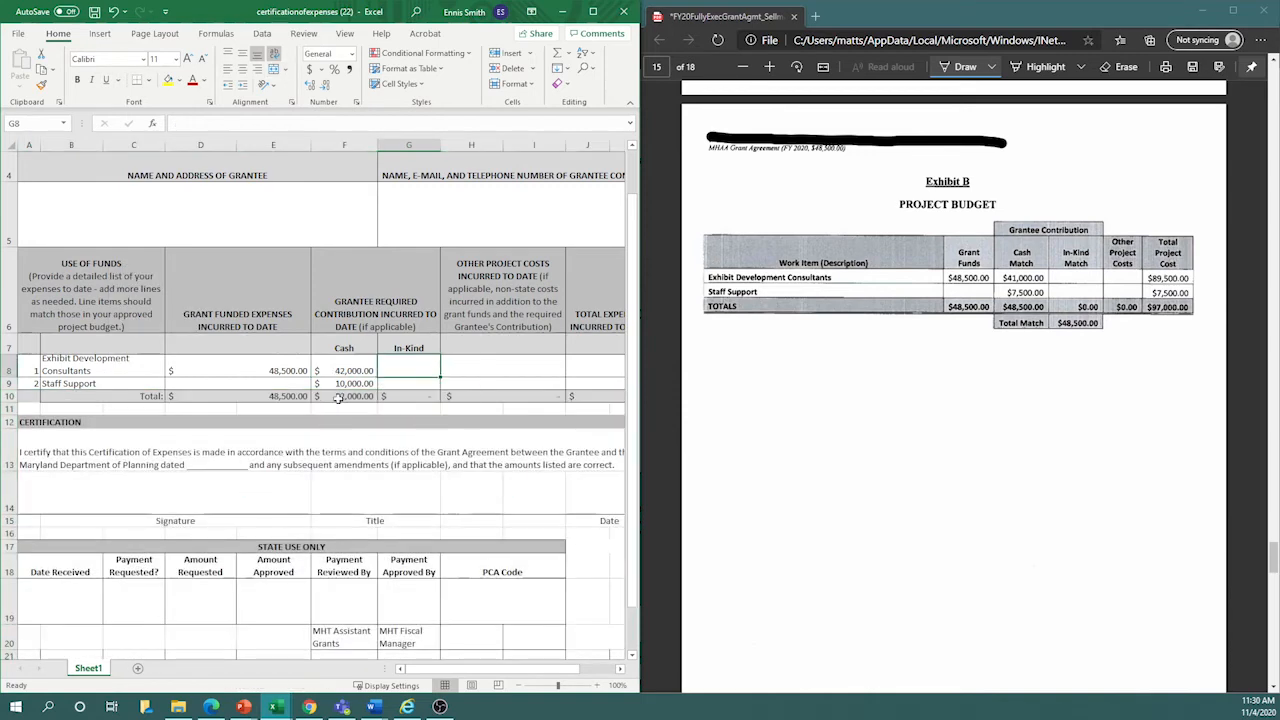
Step: Check the cash Total formula and the consultants' Cash, In-Kind and Other Project Costs cells
click(338, 397)
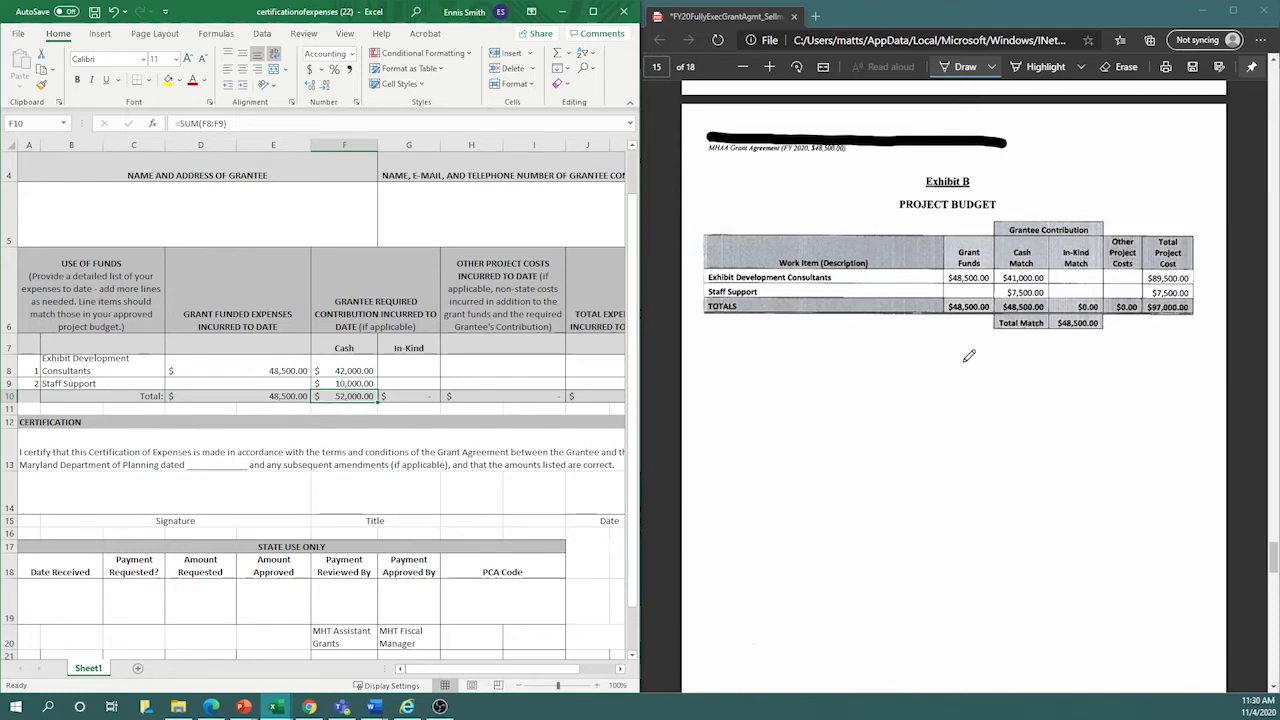
click(361, 370)
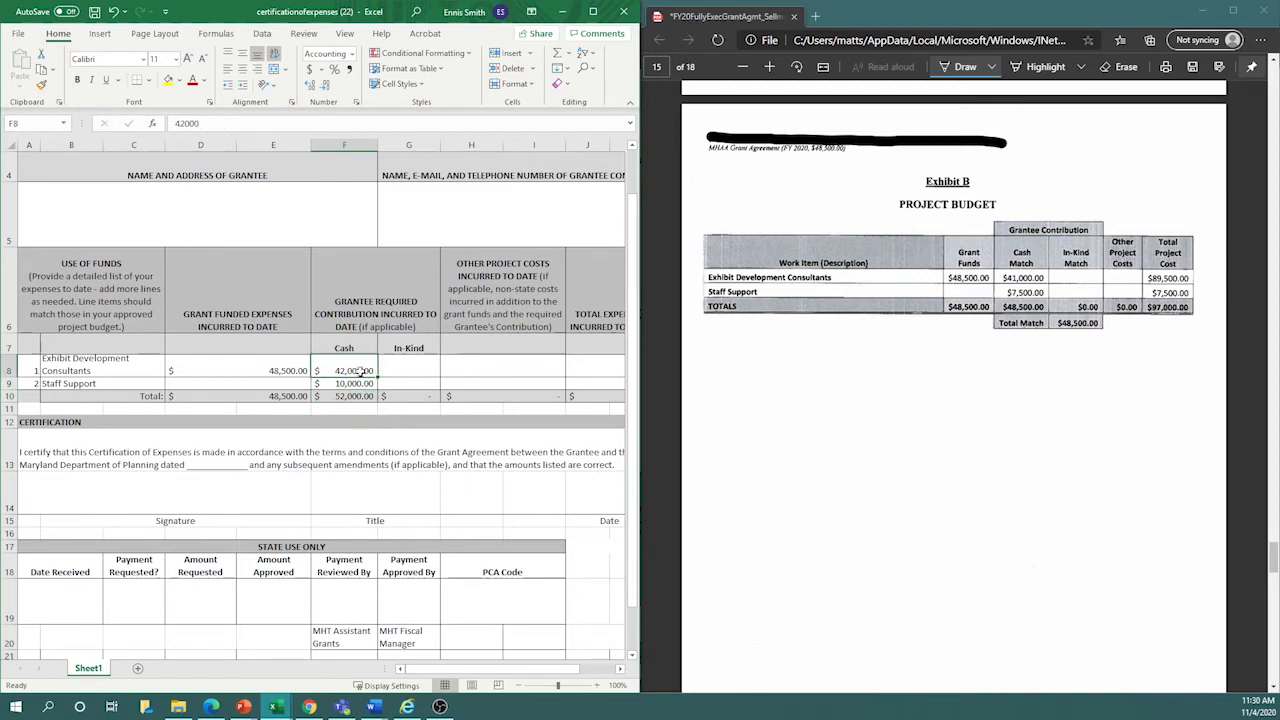
click(511, 365)
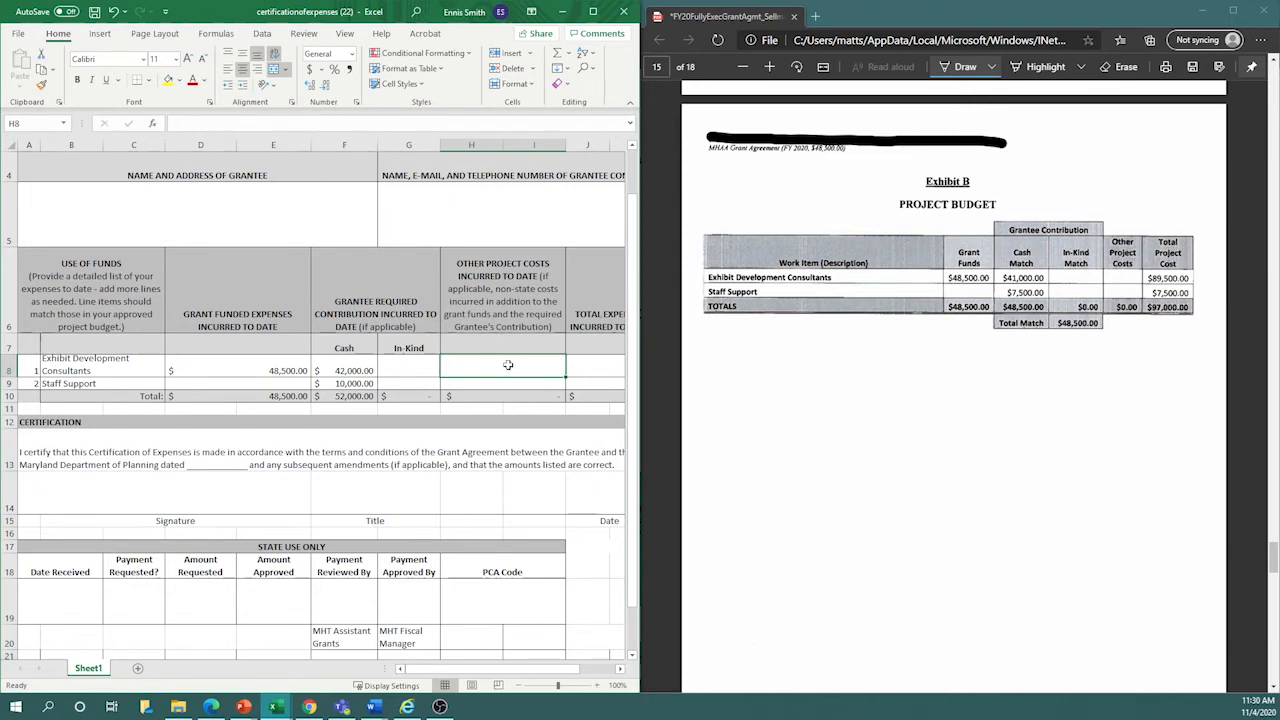
click(418, 370)
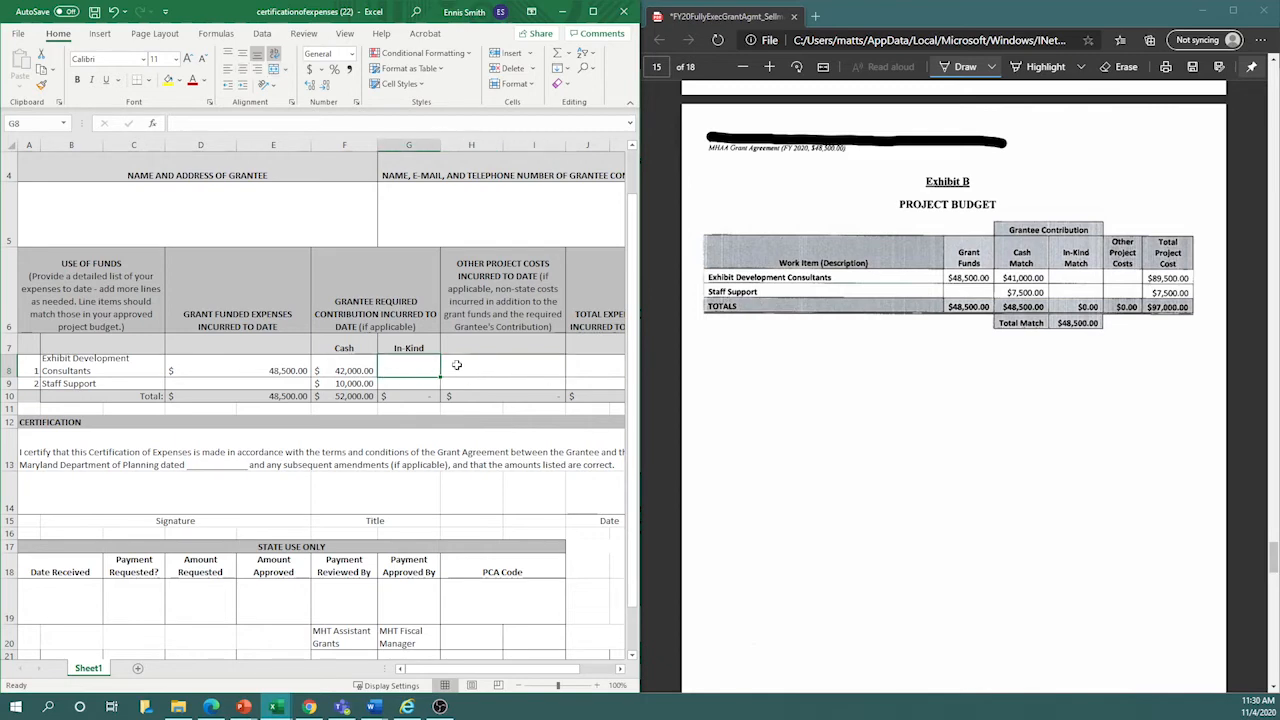
click(455, 366)
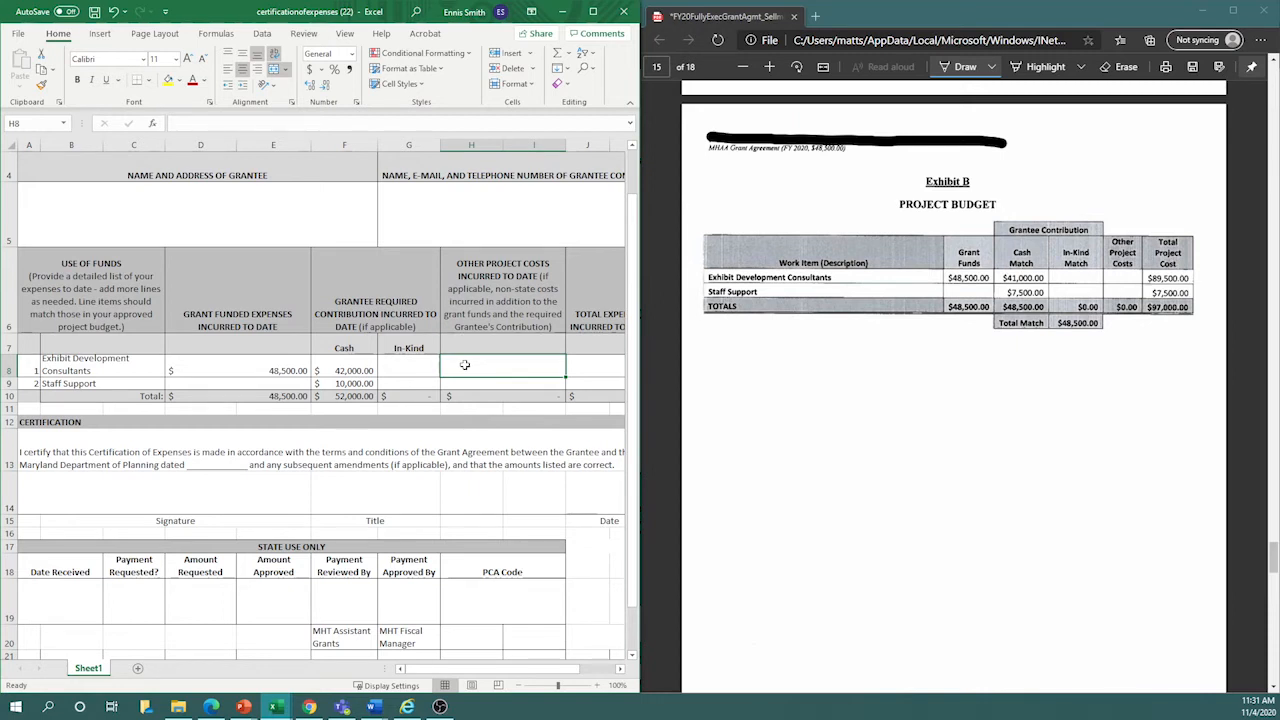
Step: Put 3,500 in the consultants' Other Project Costs, lower their cash to 38,500, and widen Excel
text(3500)
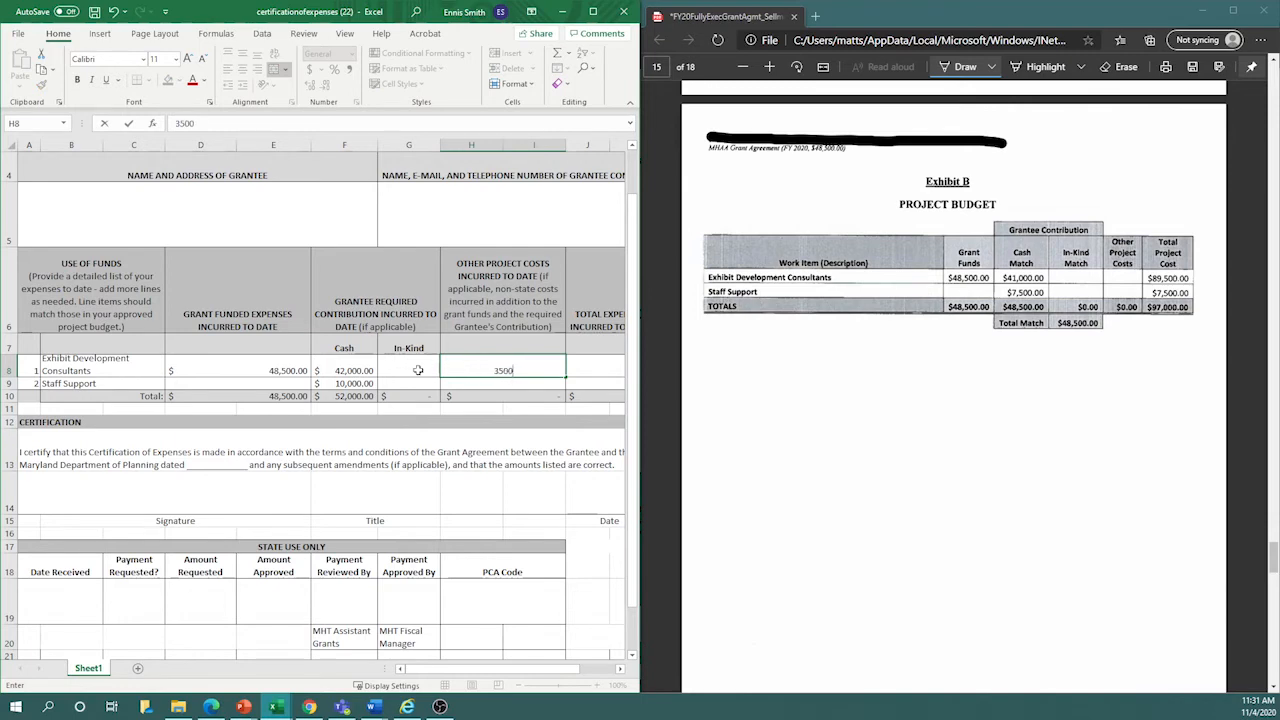
click(418, 370)
click(364, 362)
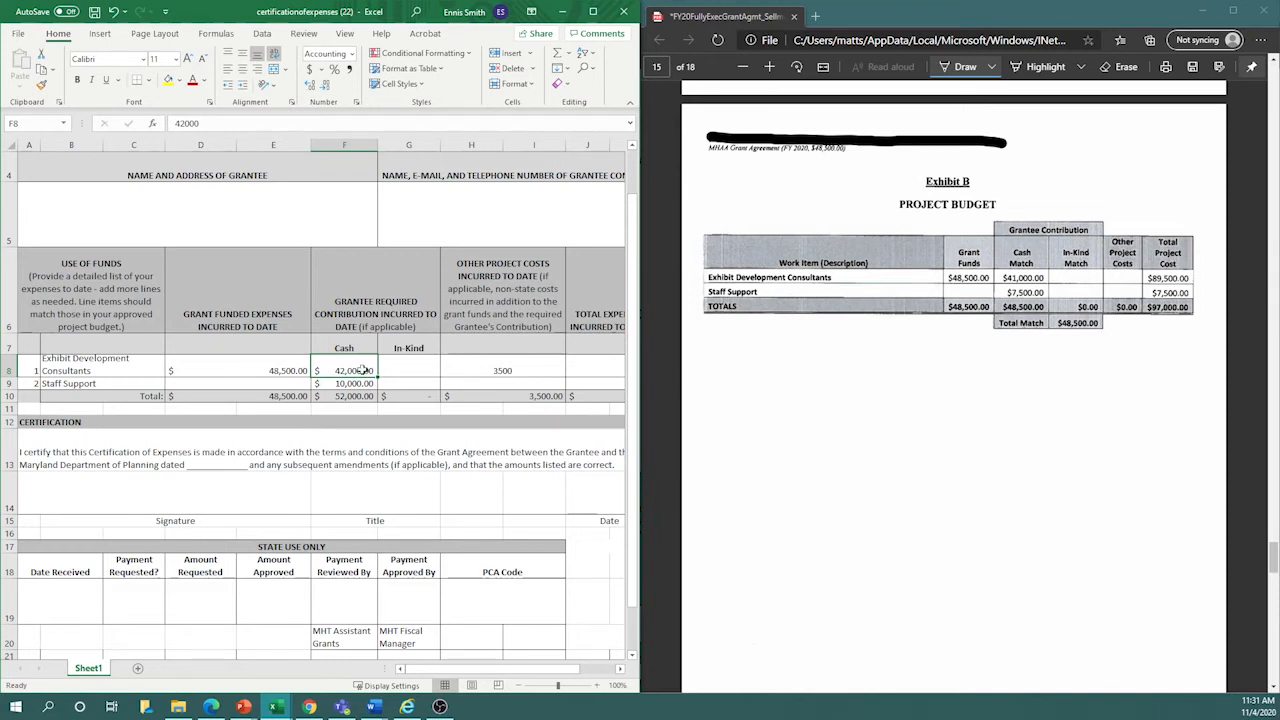
text(38500)
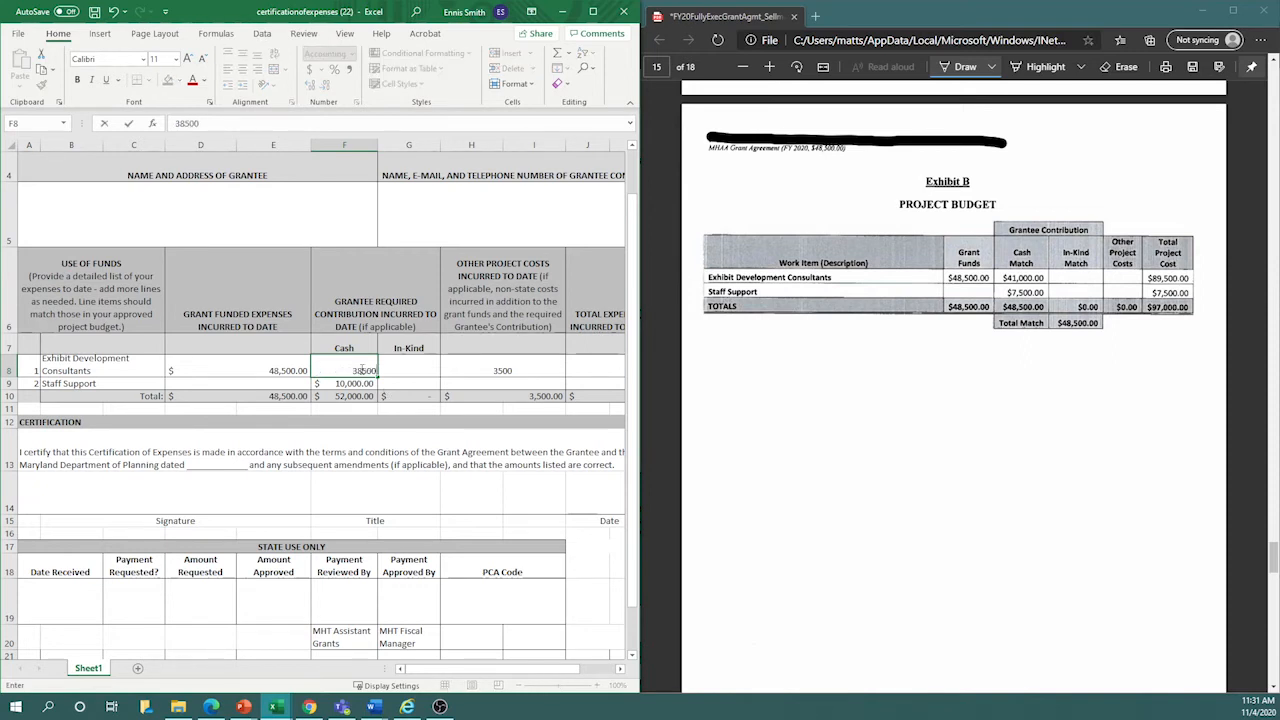
key(Tab)
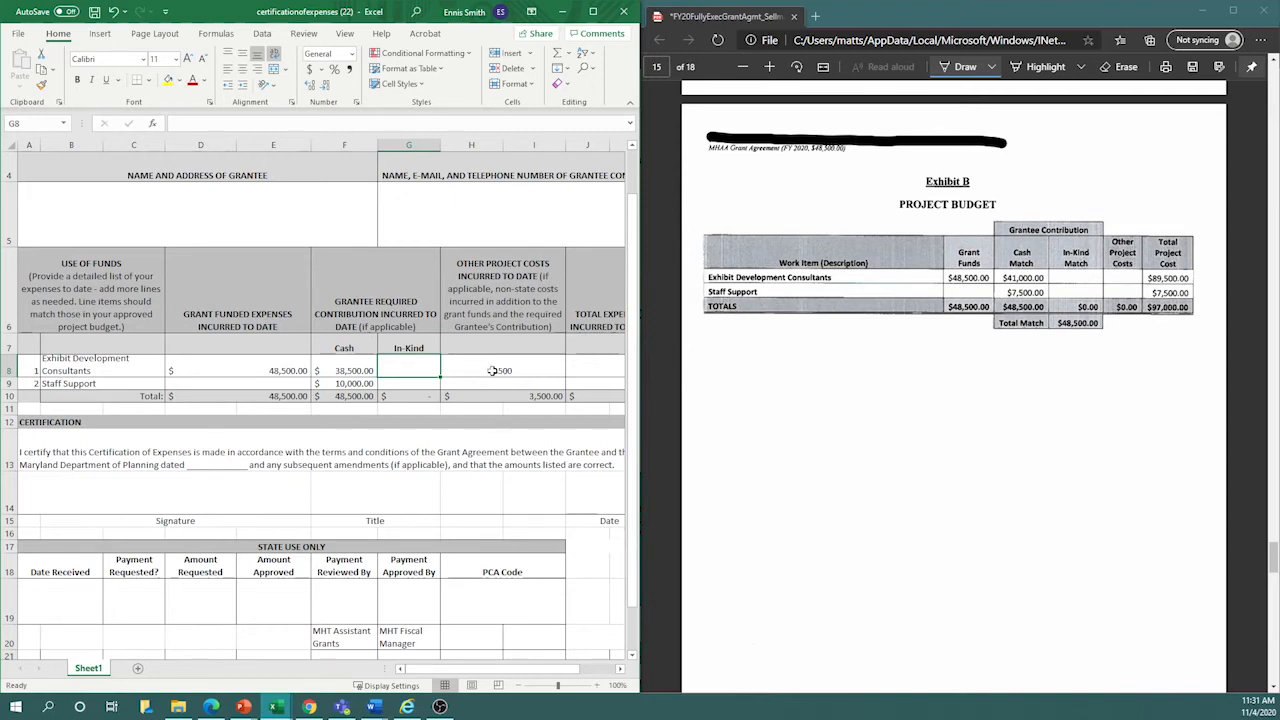
drag(641, 411, 712, 410)
click(604, 370)
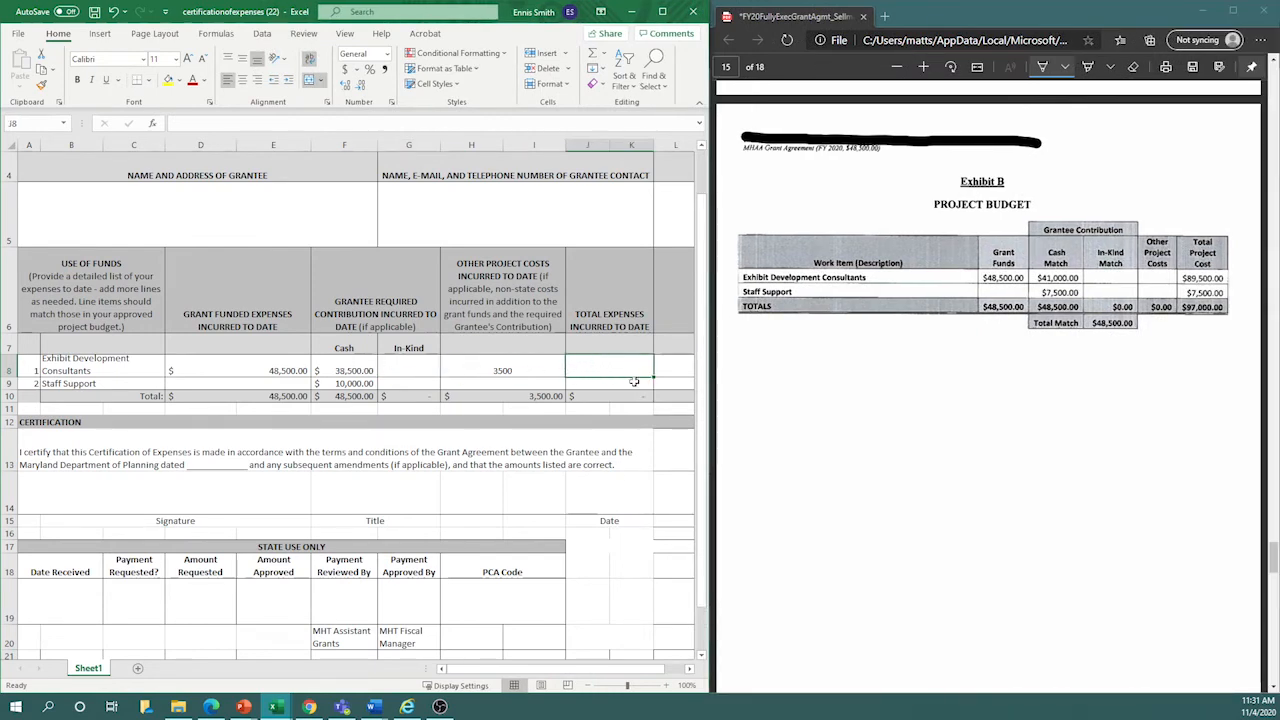
Step: Total the consultants row in J8 with =SUM(D8:I8), giving 90,500.00
text(=sum()
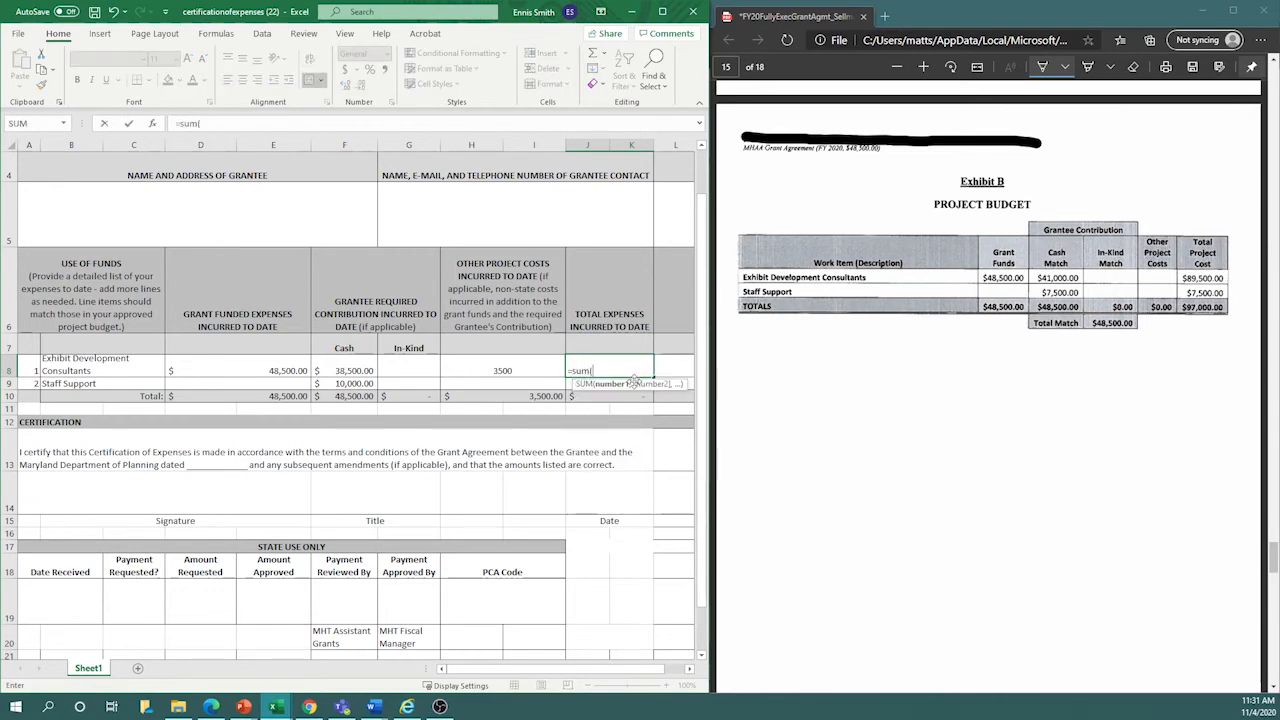
drag(175, 371, 540, 372)
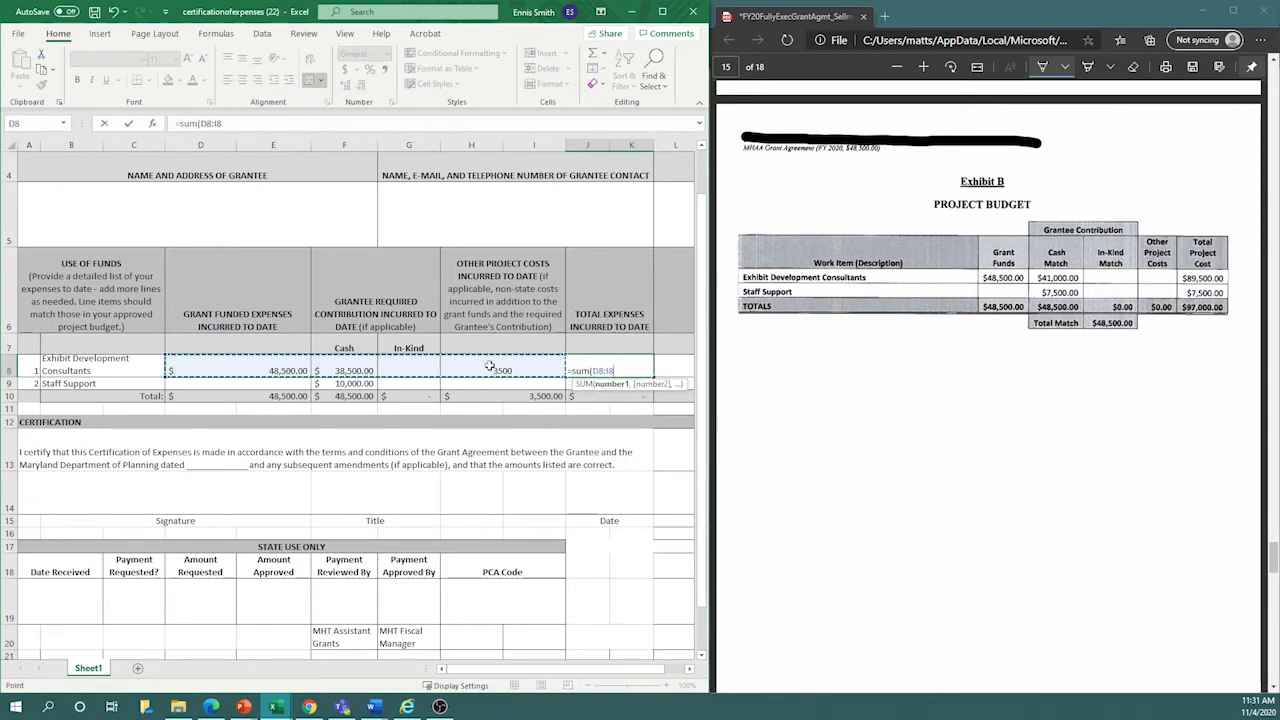
key(Return)
Step: Sum the Staff Support row into J9 (10,000.00), format it as Accounting, and check the 100,500.00 total
click(580, 383)
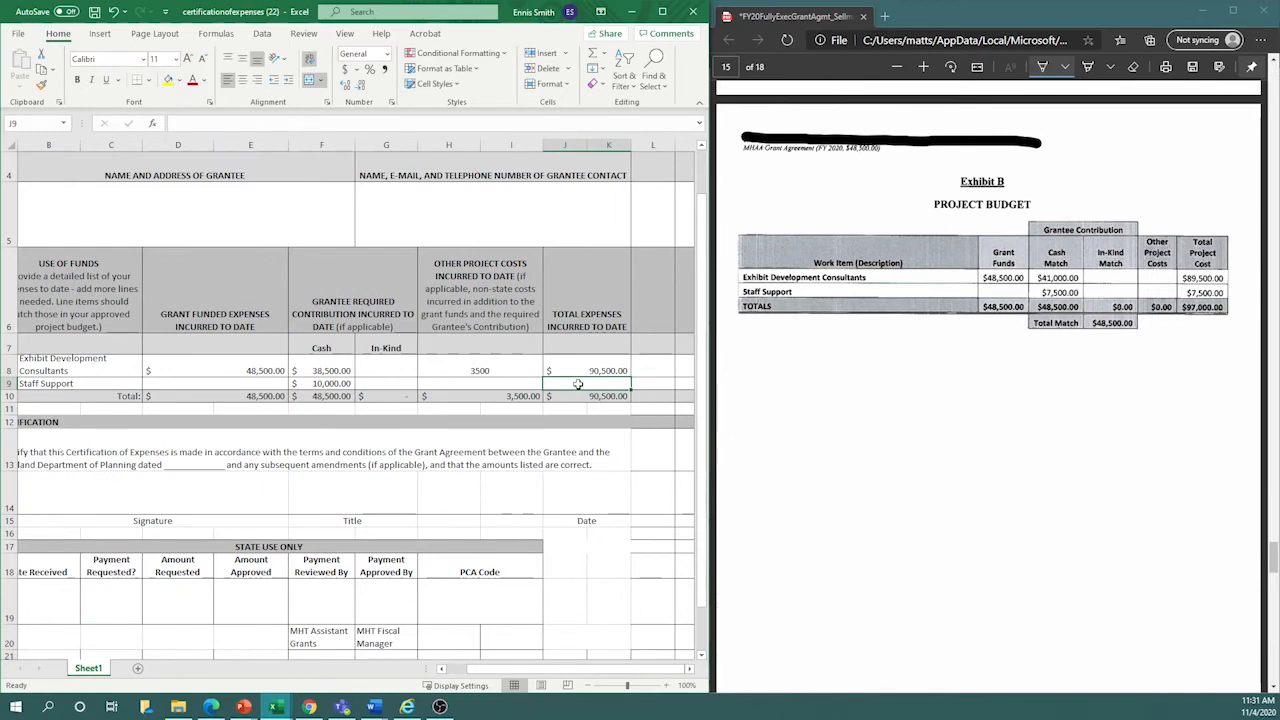
text(=sum()
drag(200, 384, 480, 384)
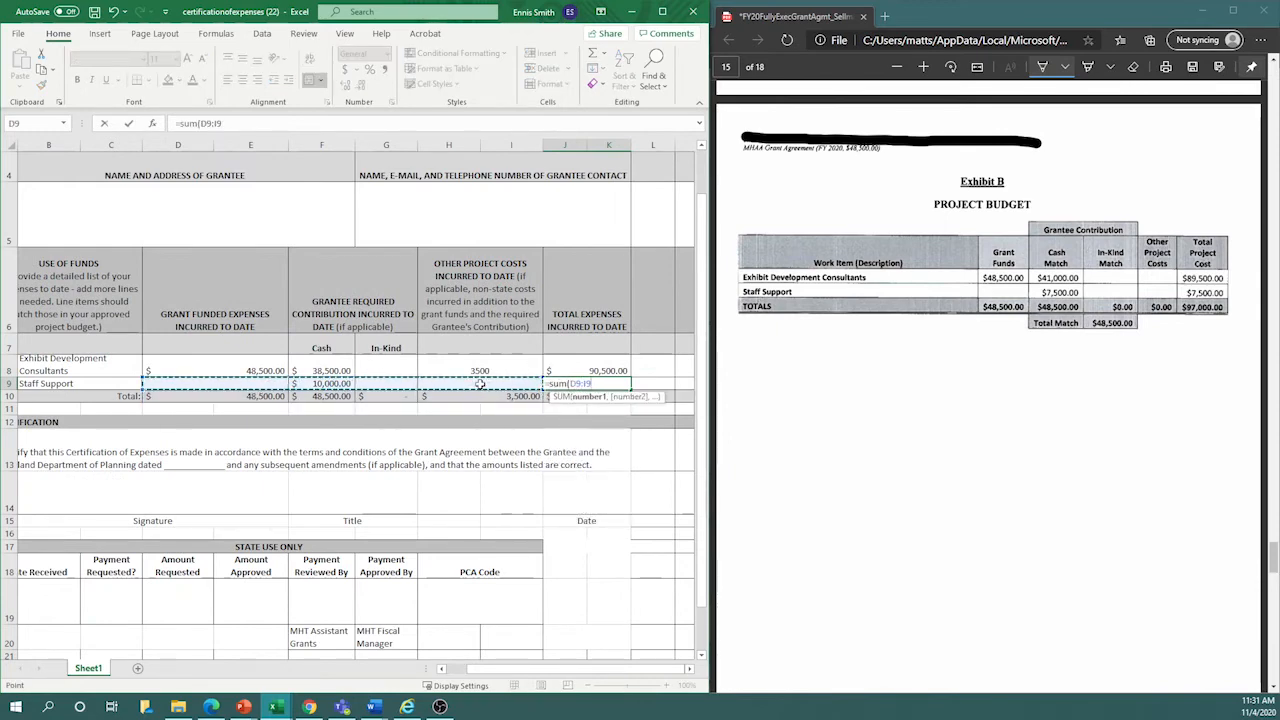
key(Return)
click(594, 386)
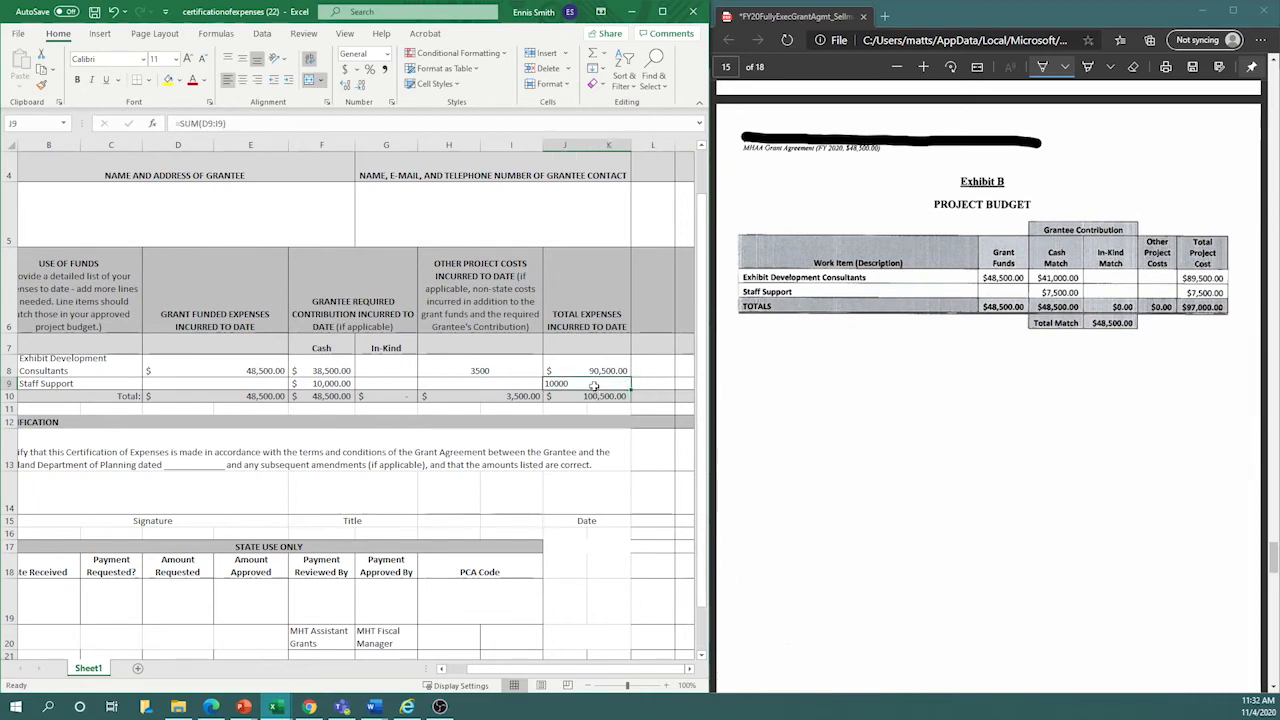
click(345, 69)
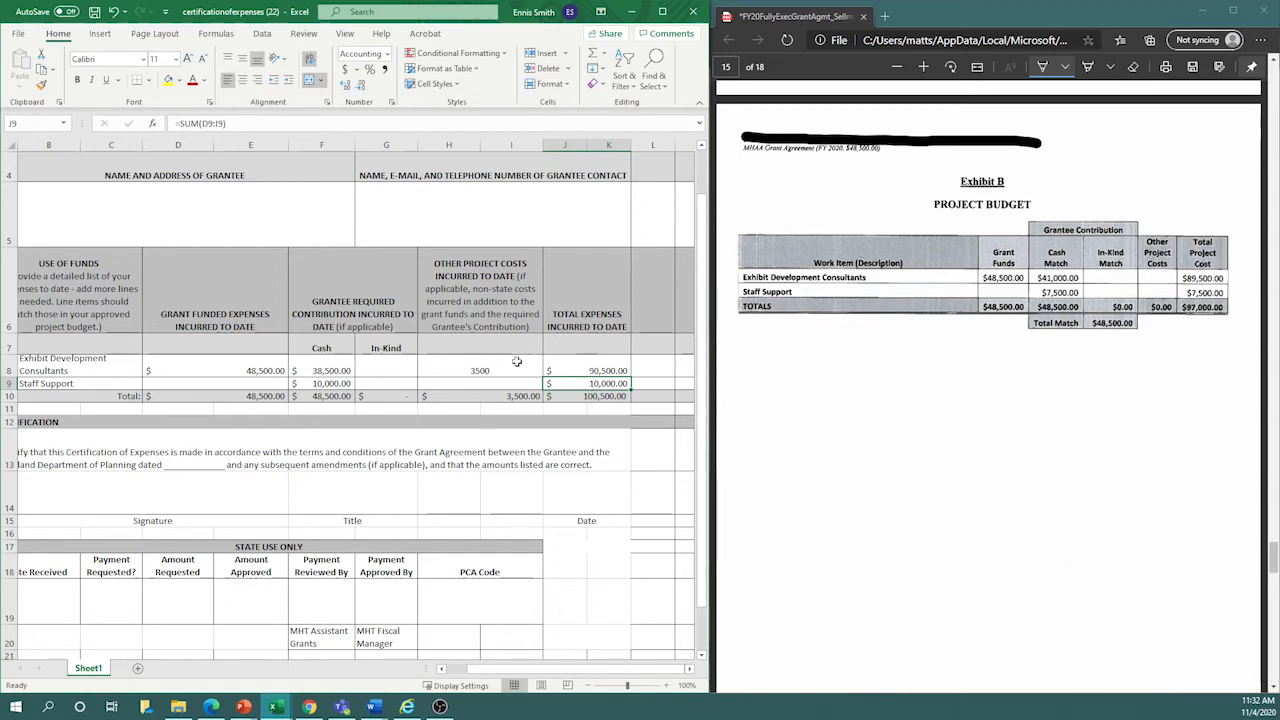
click(595, 397)
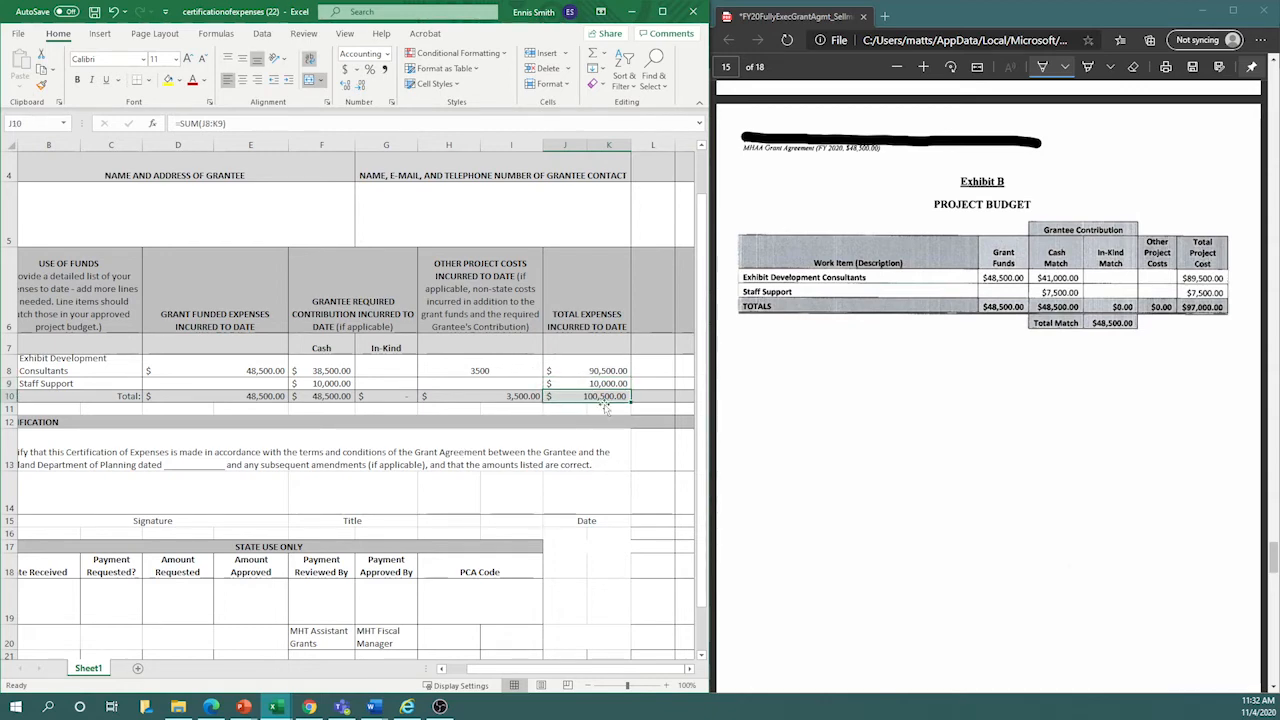
scroll(598, 396, left, 1)
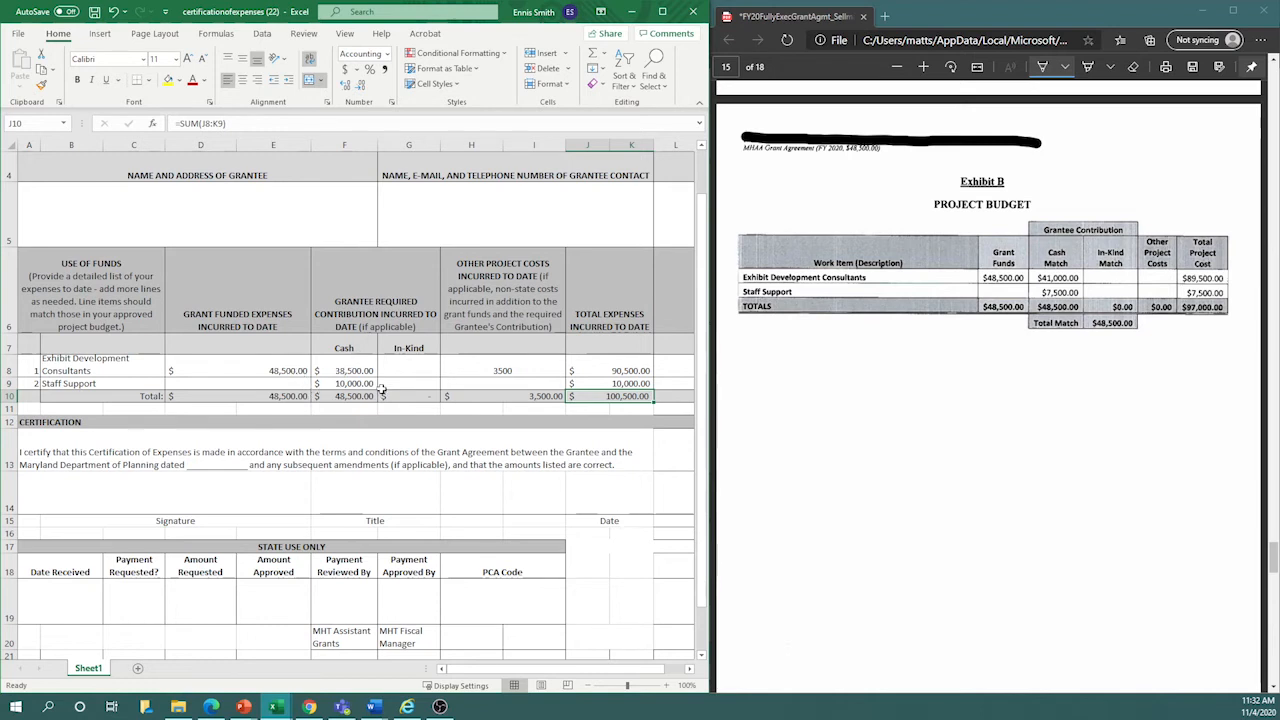
click(303, 397)
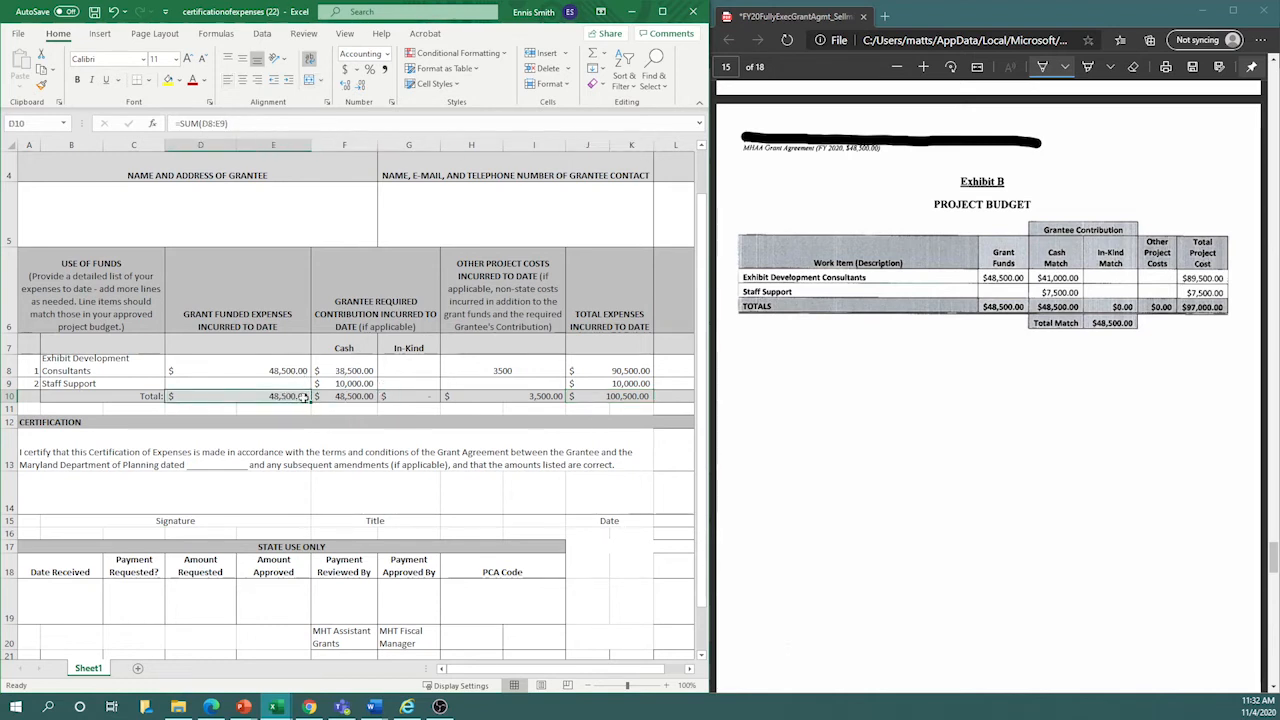
click(366, 397)
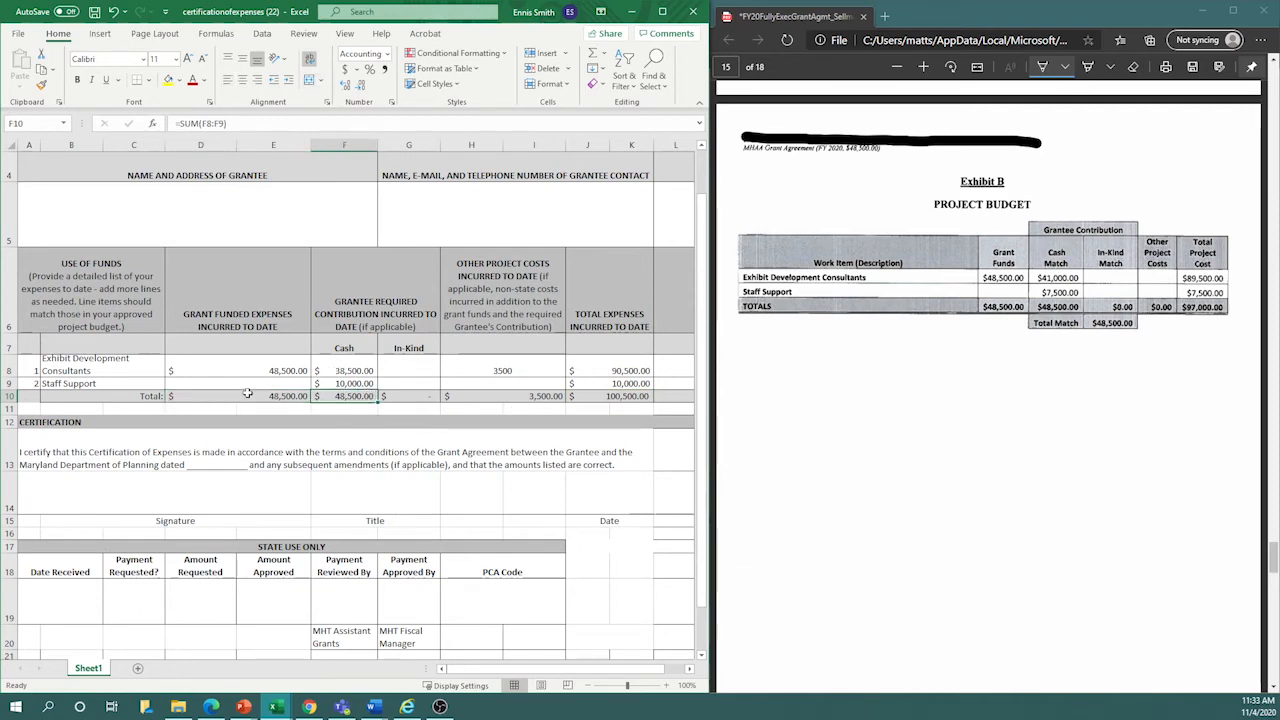
click(120, 460)
scroll(886, 365, up, 1)
scroll(886, 365, down, 2)
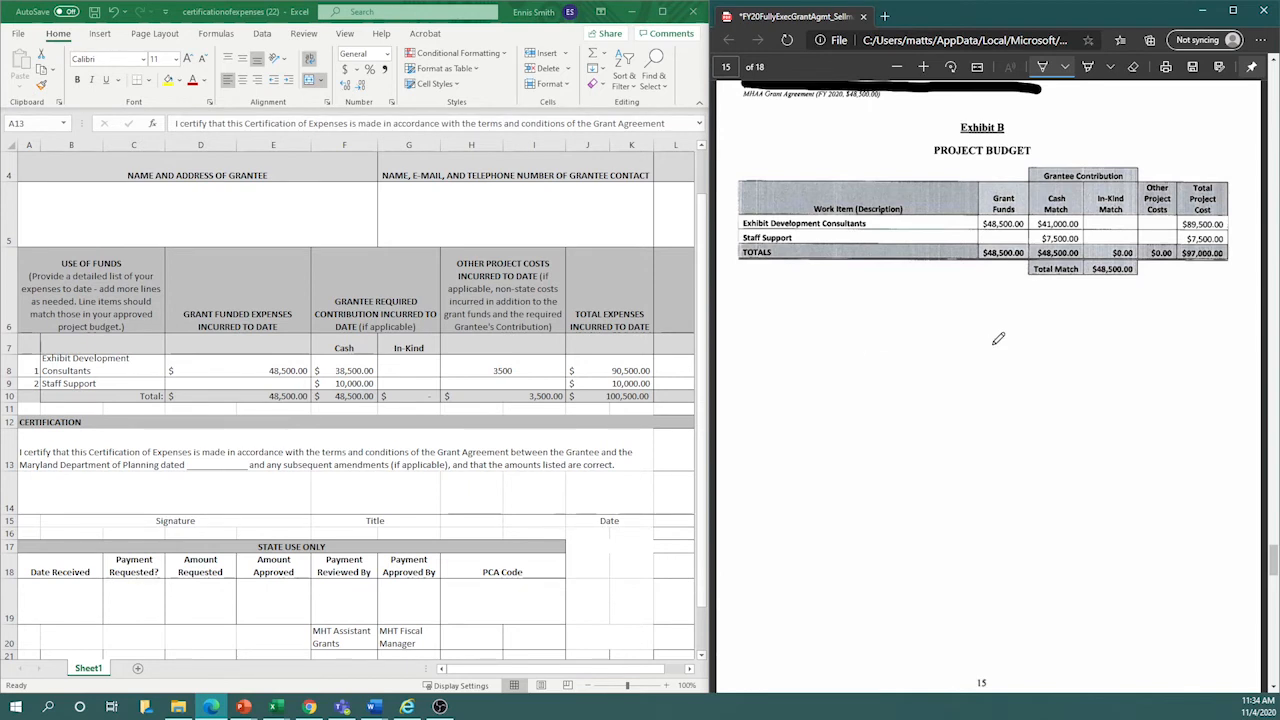
Step: Scroll the grant agreement PDF up from Exhibit B on page 15 to page 12's signature block
scroll(948, 348, up, 1)
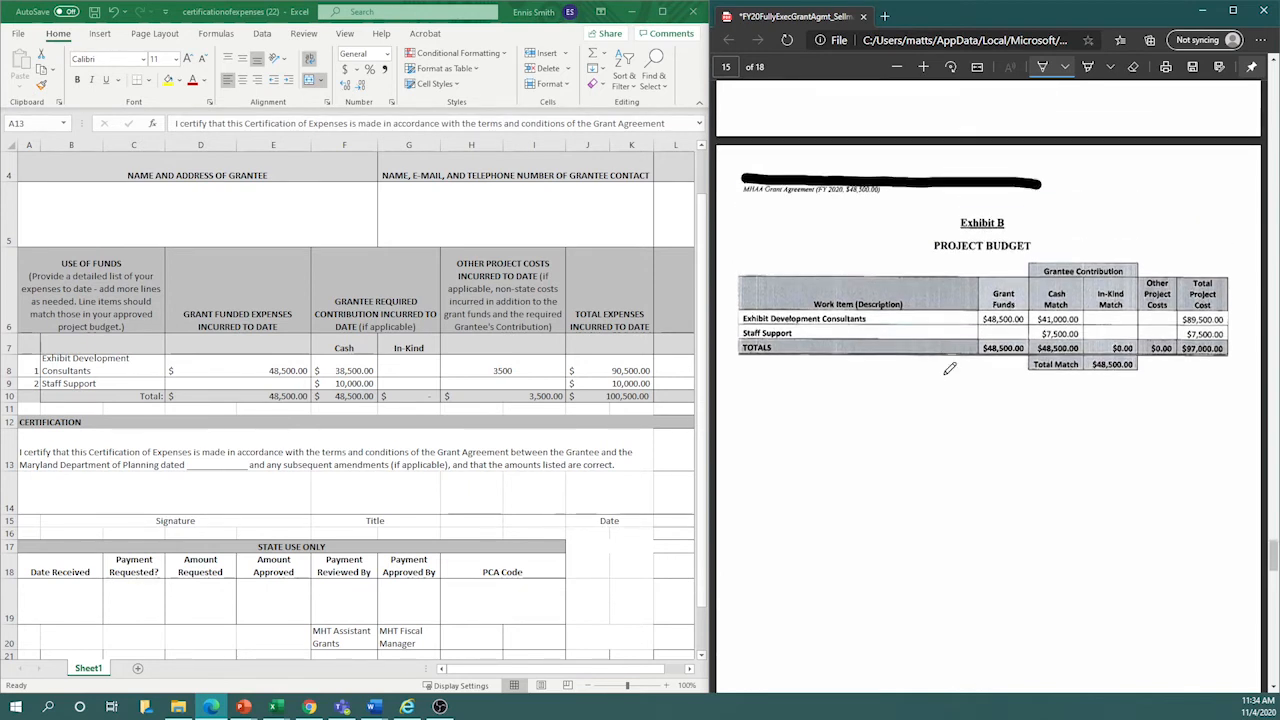
scroll(942, 352, up, 2)
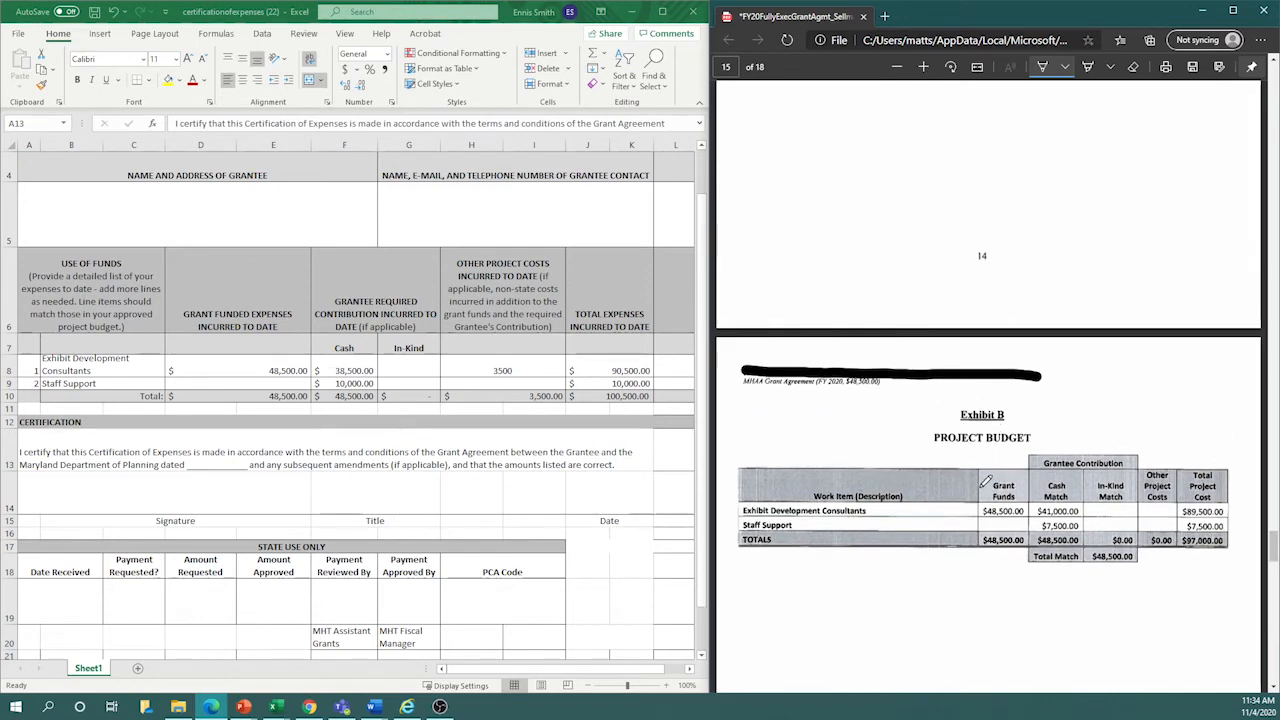
scroll(955, 480, up, 2)
scroll(949, 480, up, 5)
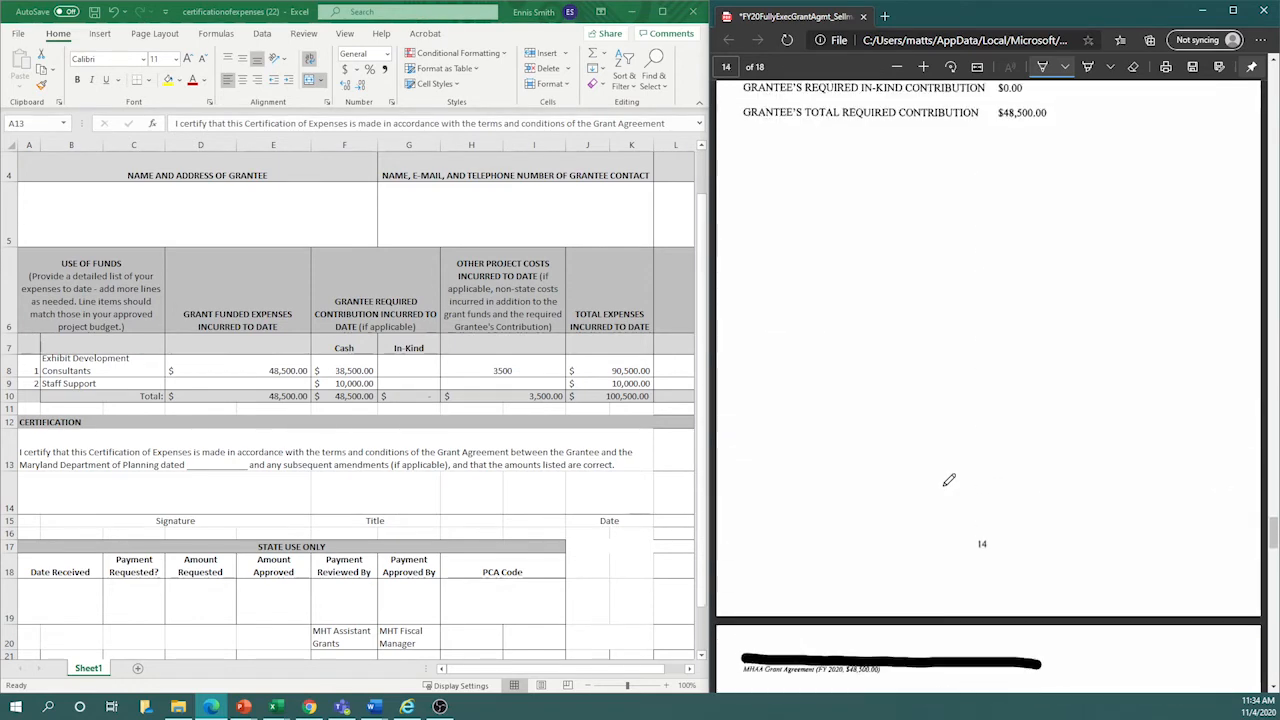
scroll(950, 480, up, 8)
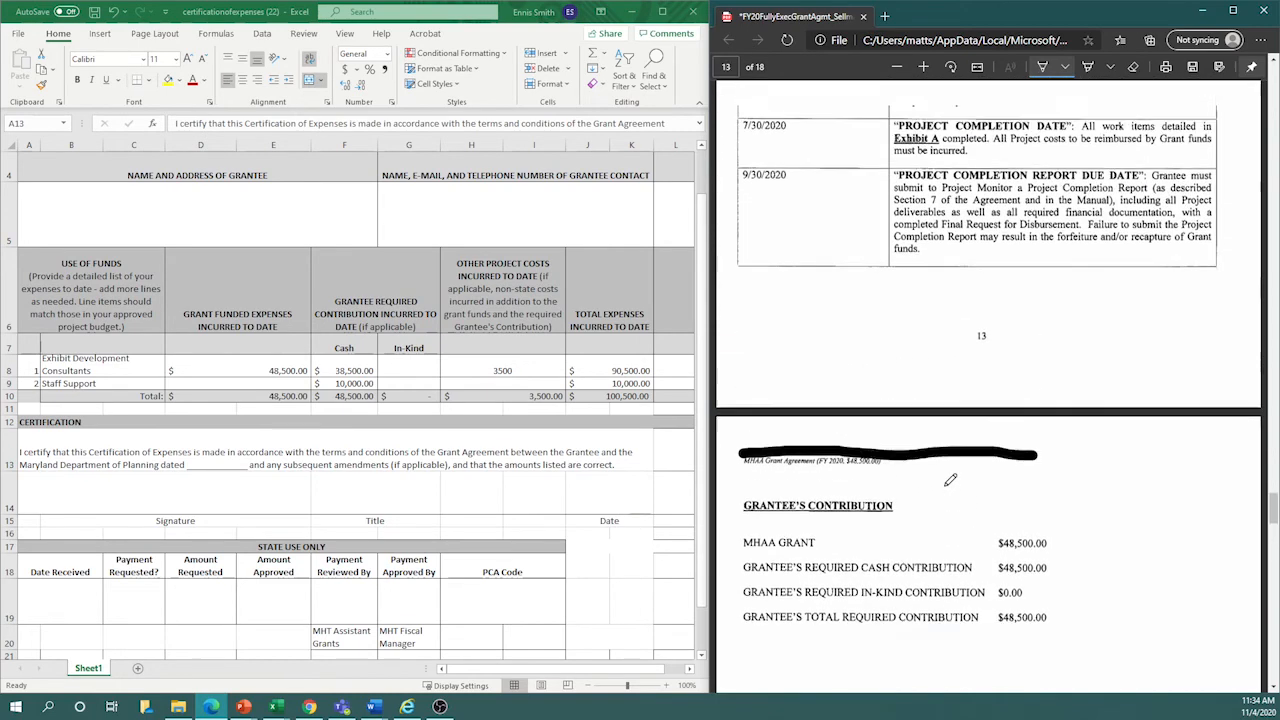
scroll(950, 480, up, 3)
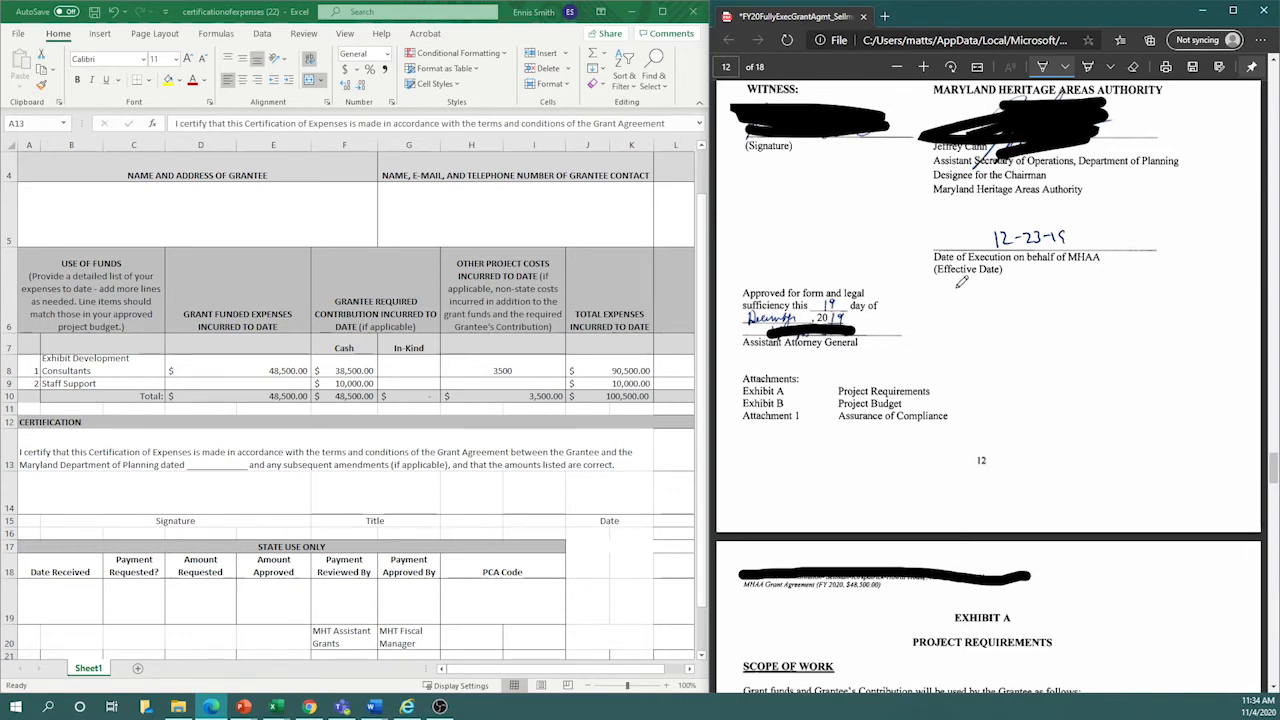
Step: Enter 12/23/2019 in the blank after 'dated' in the certification statement in A13
click(211, 467)
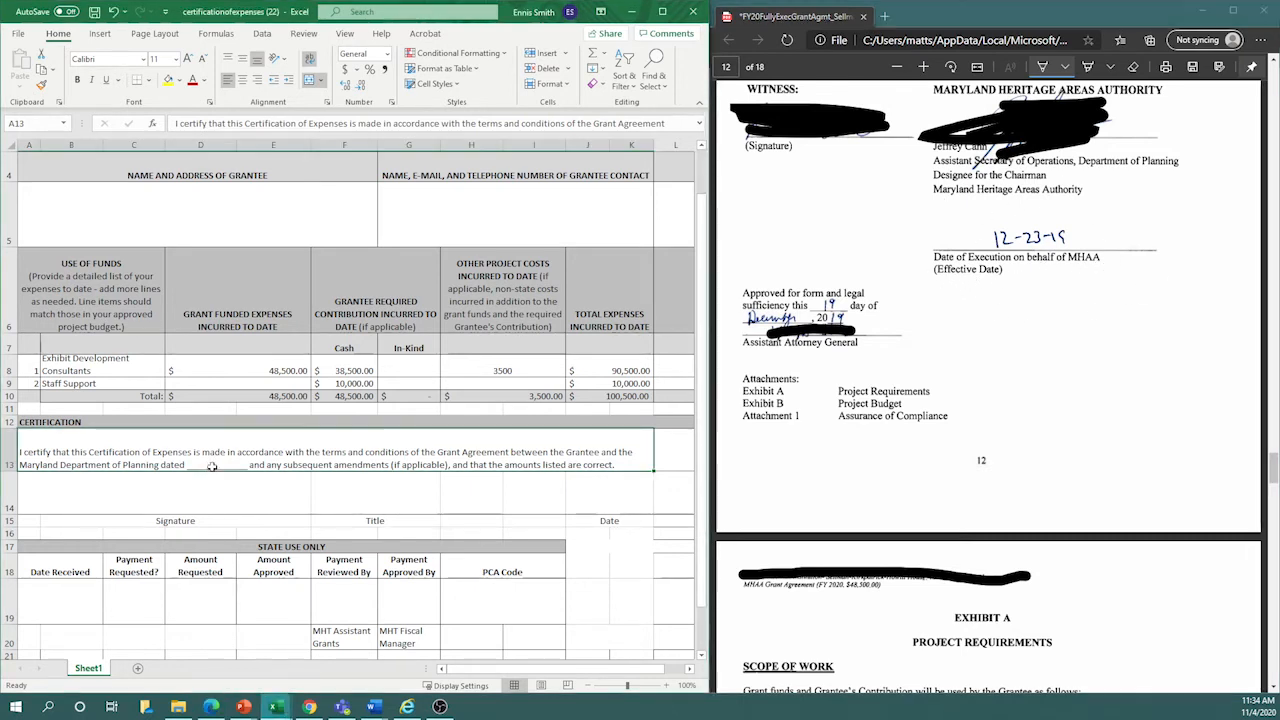
double_click(211, 465)
text(12/2)
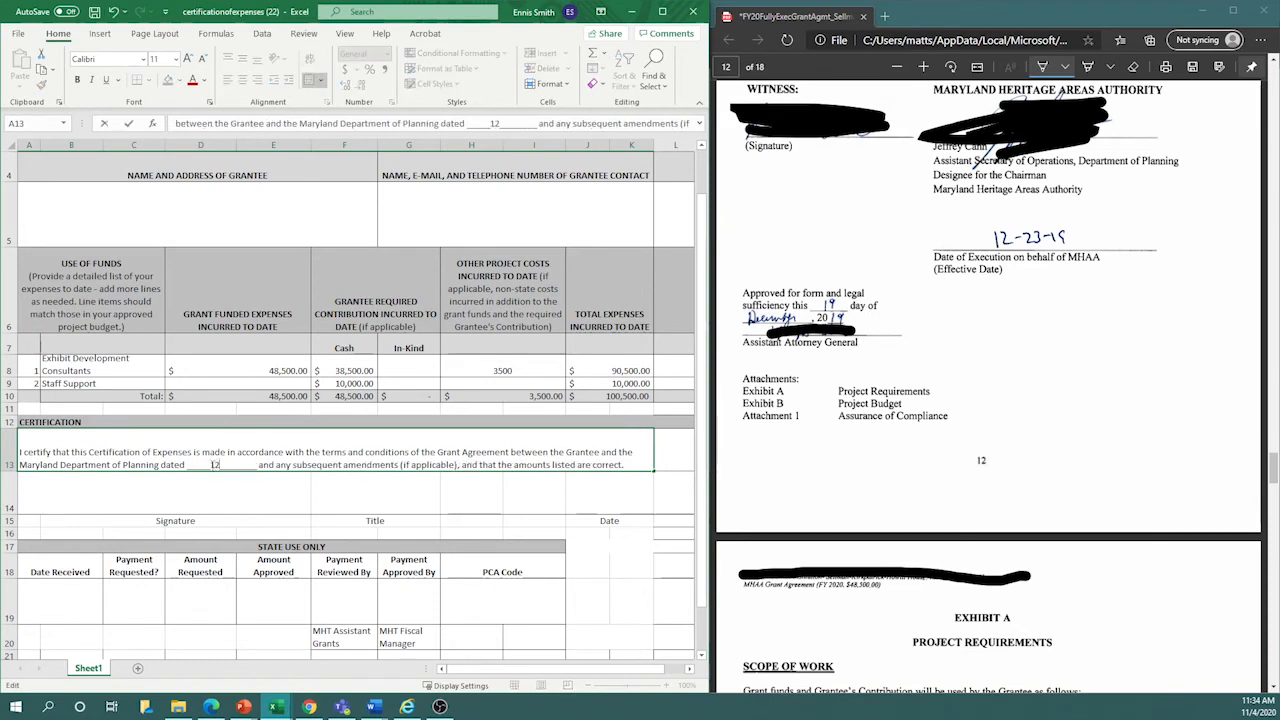
text(3/2)
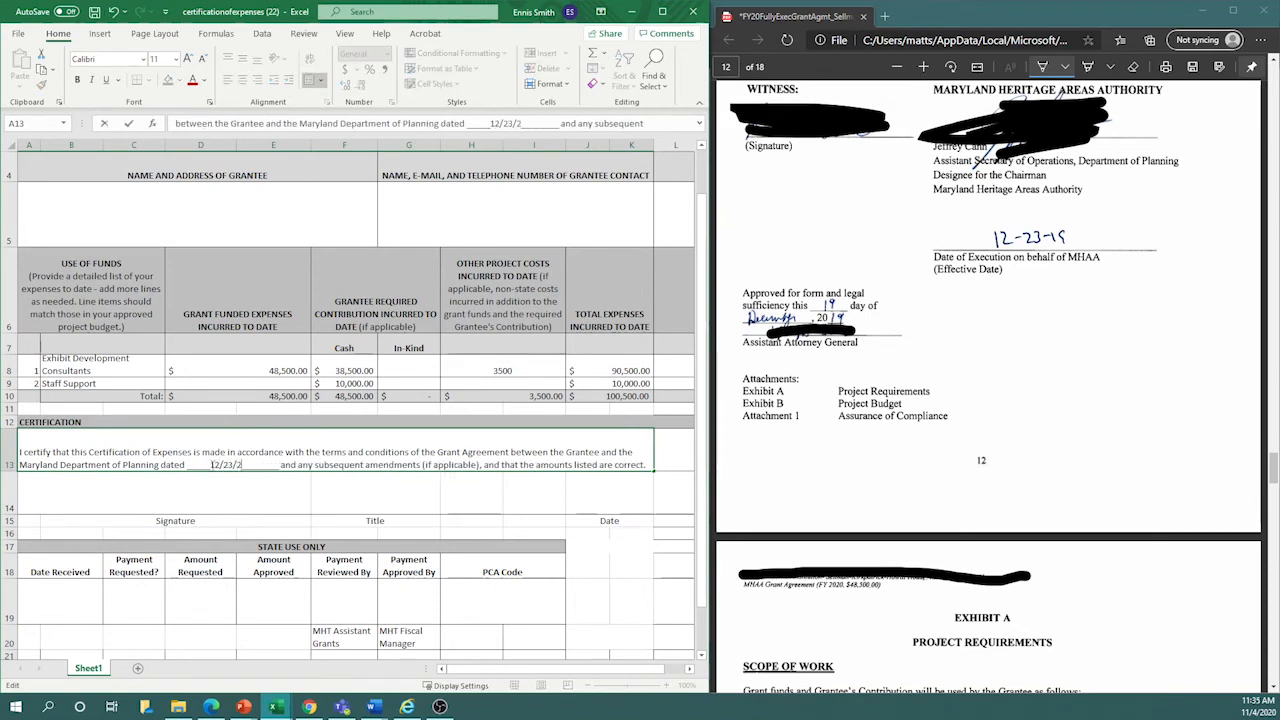
text(019)
key(Return)
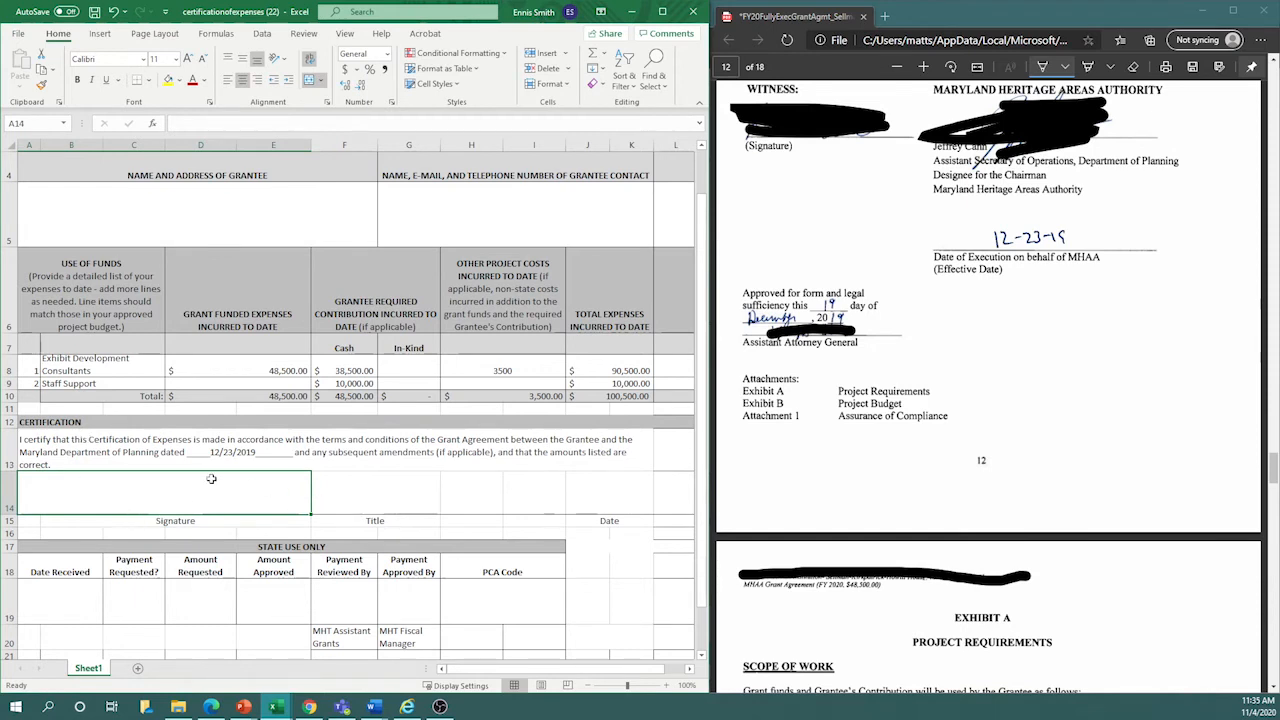
click(386, 490)
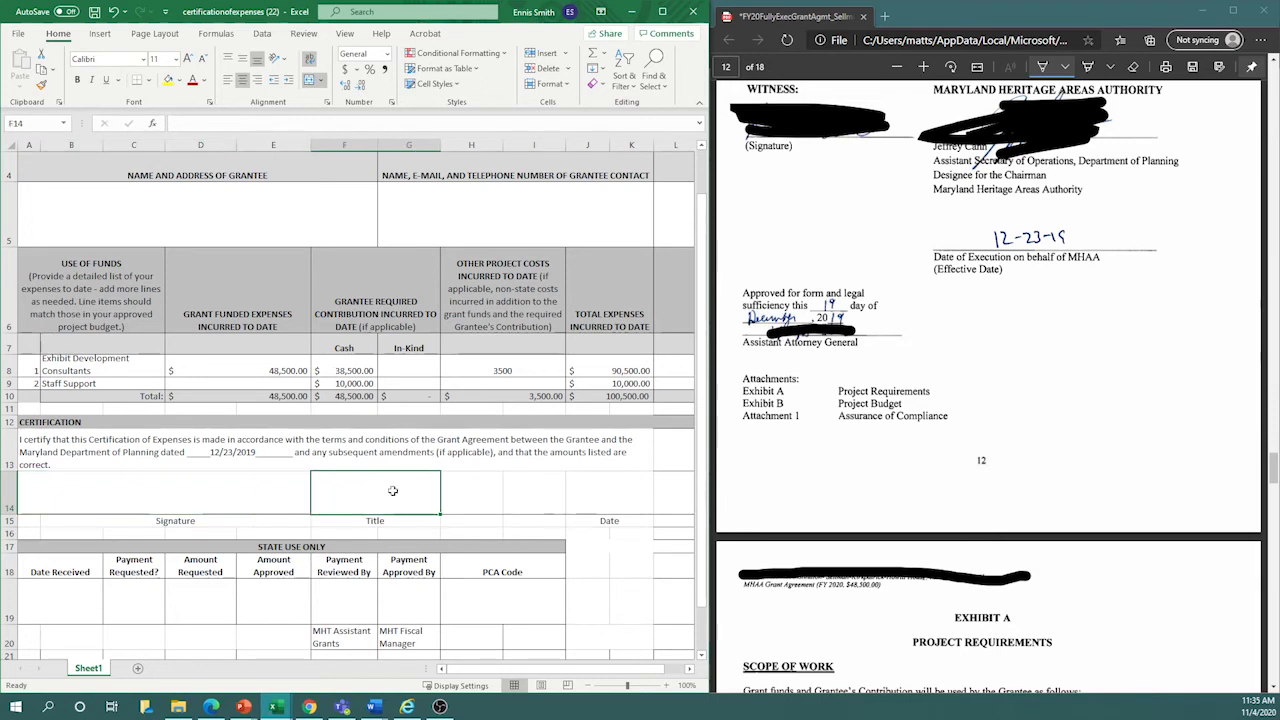
click(580, 493)
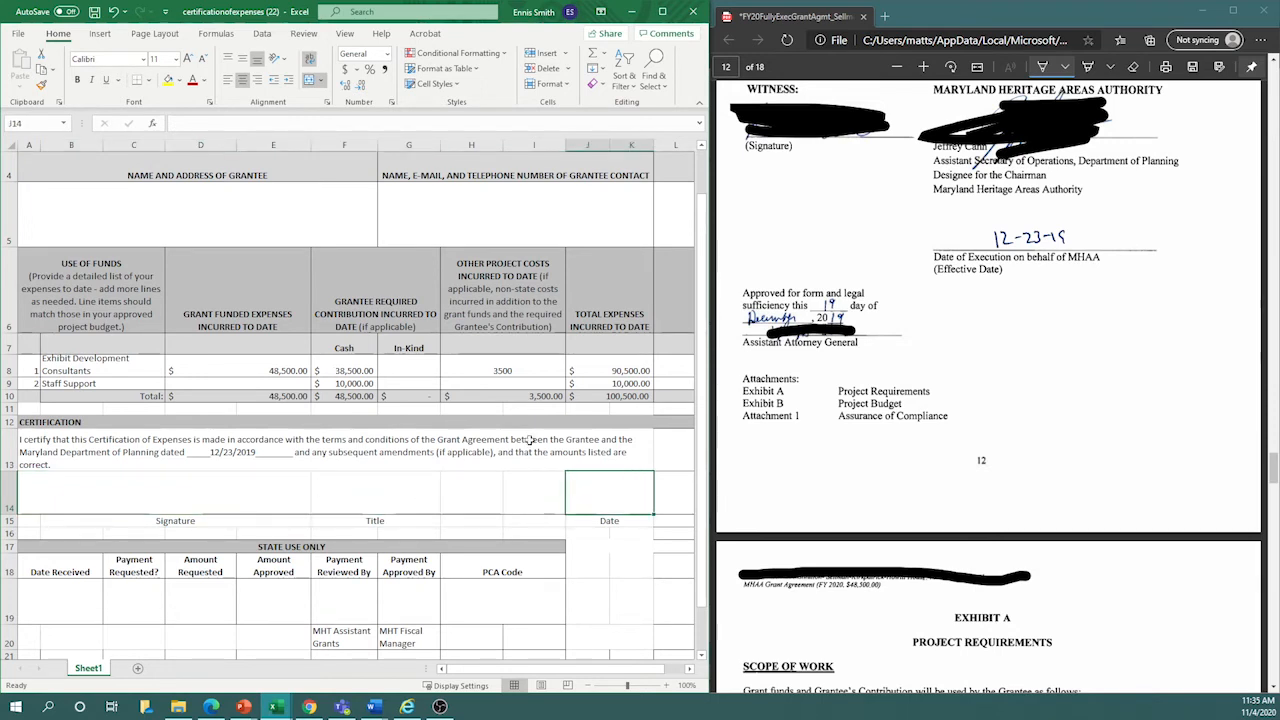
scroll(572, 470, up, 1)
click(493, 229)
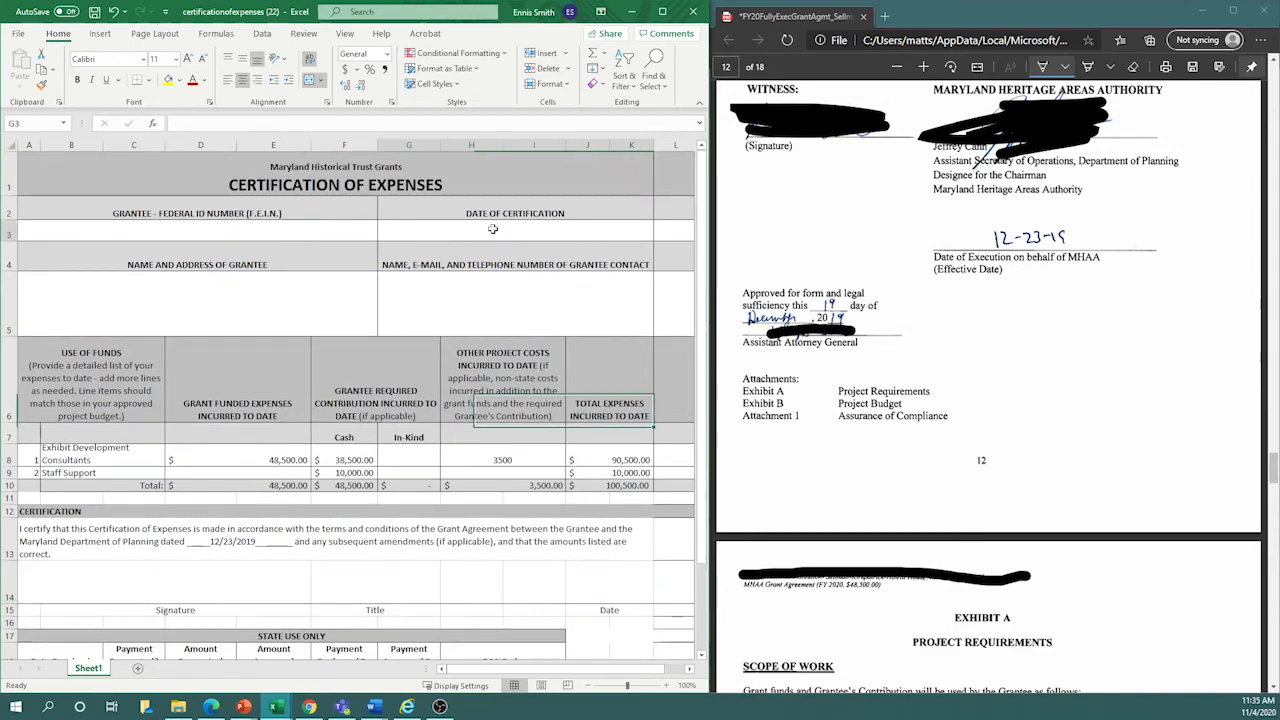
scroll(466, 542, down, 1)
scroll(466, 542, down, 1)
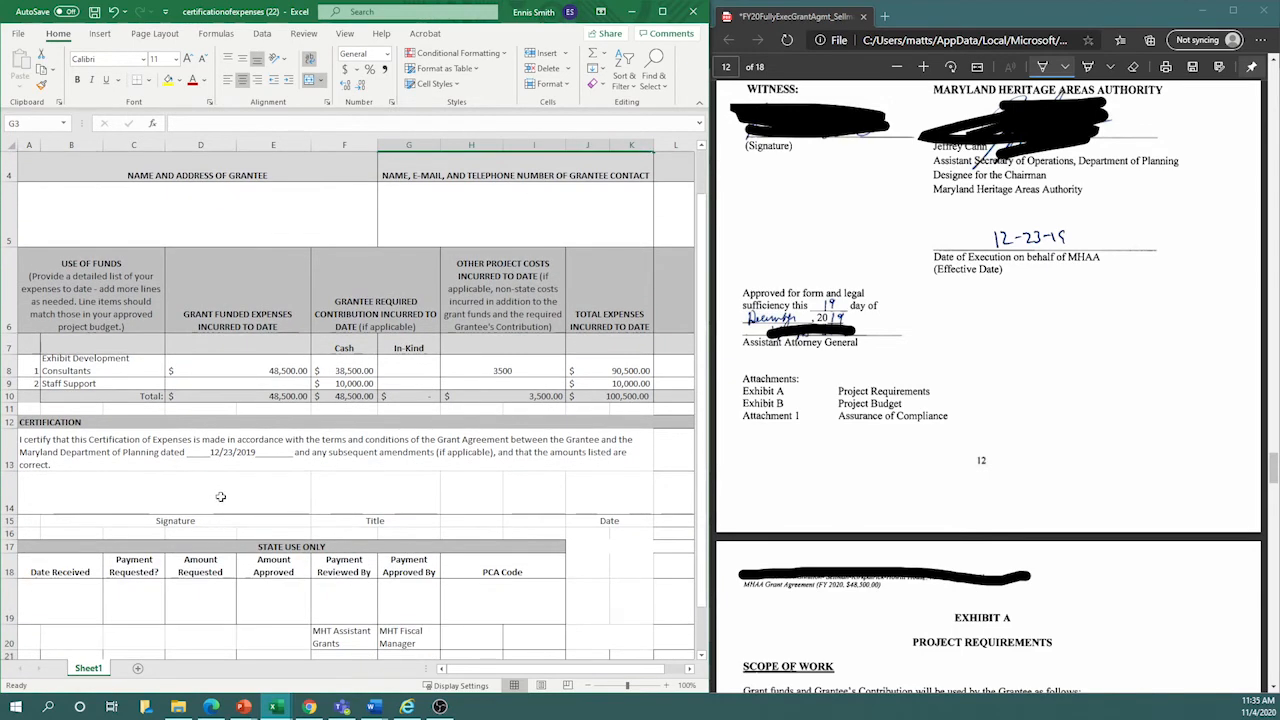
click(220, 494)
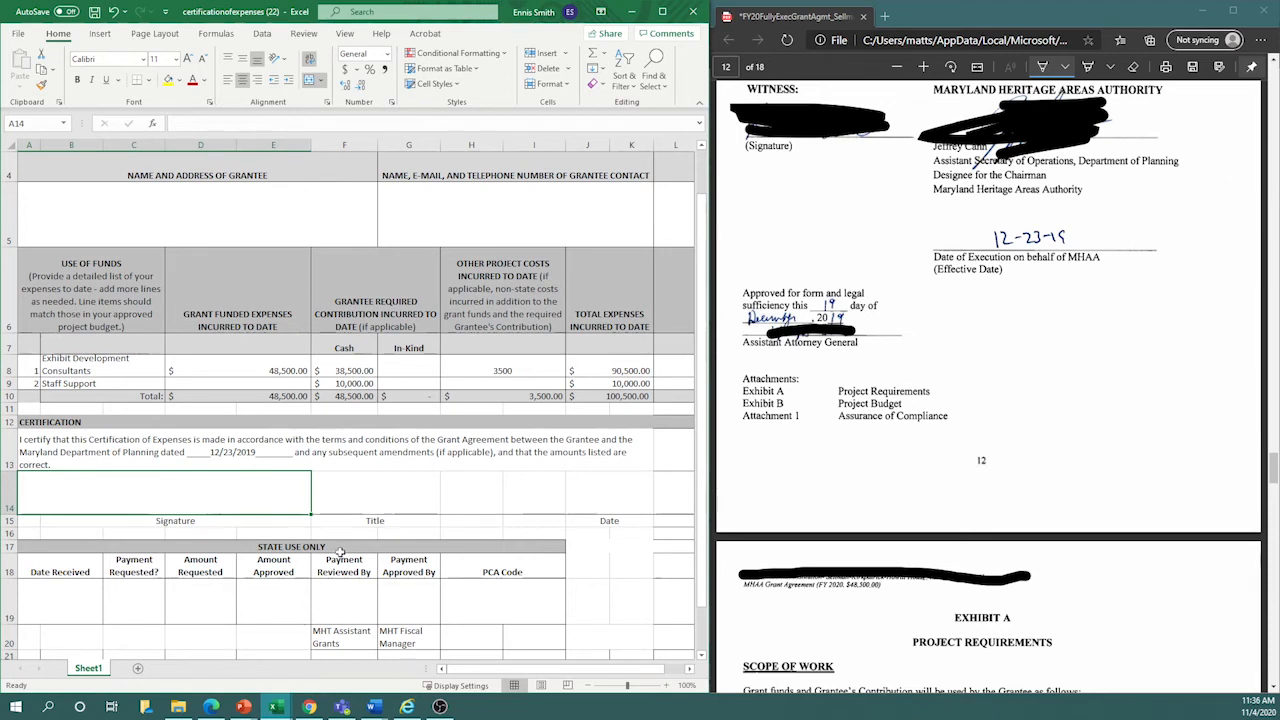
click(355, 506)
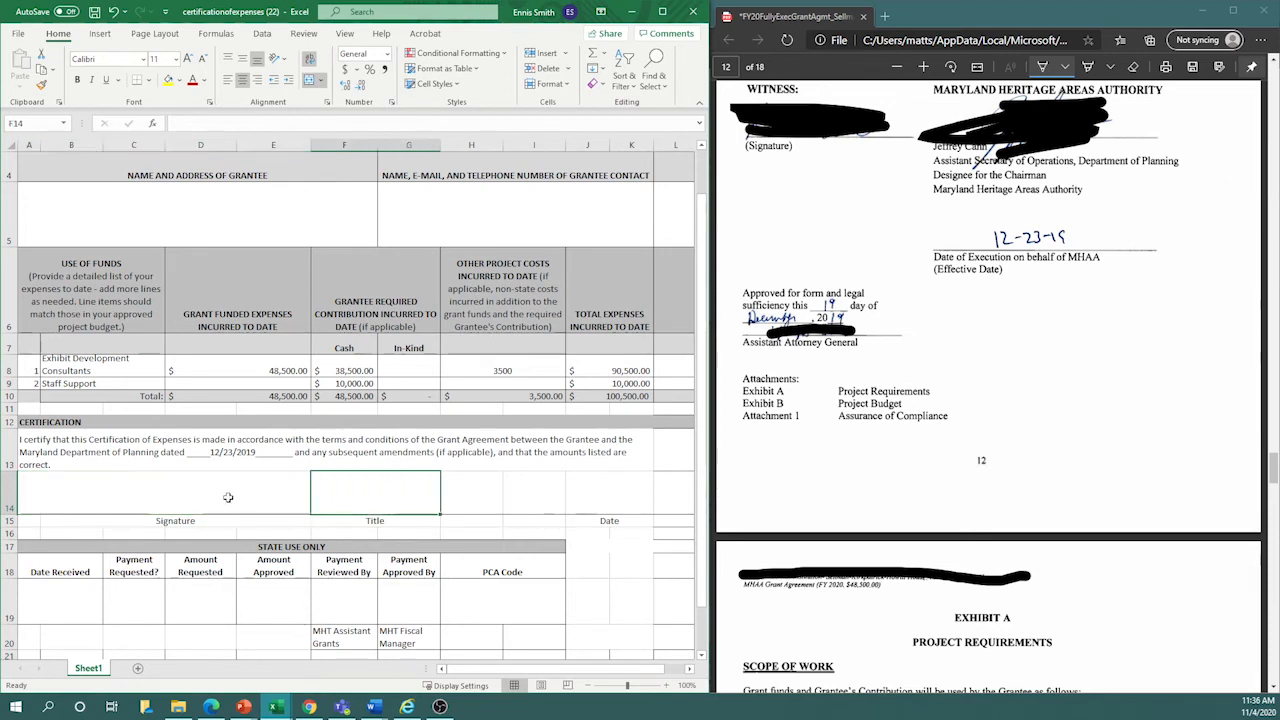
click(582, 505)
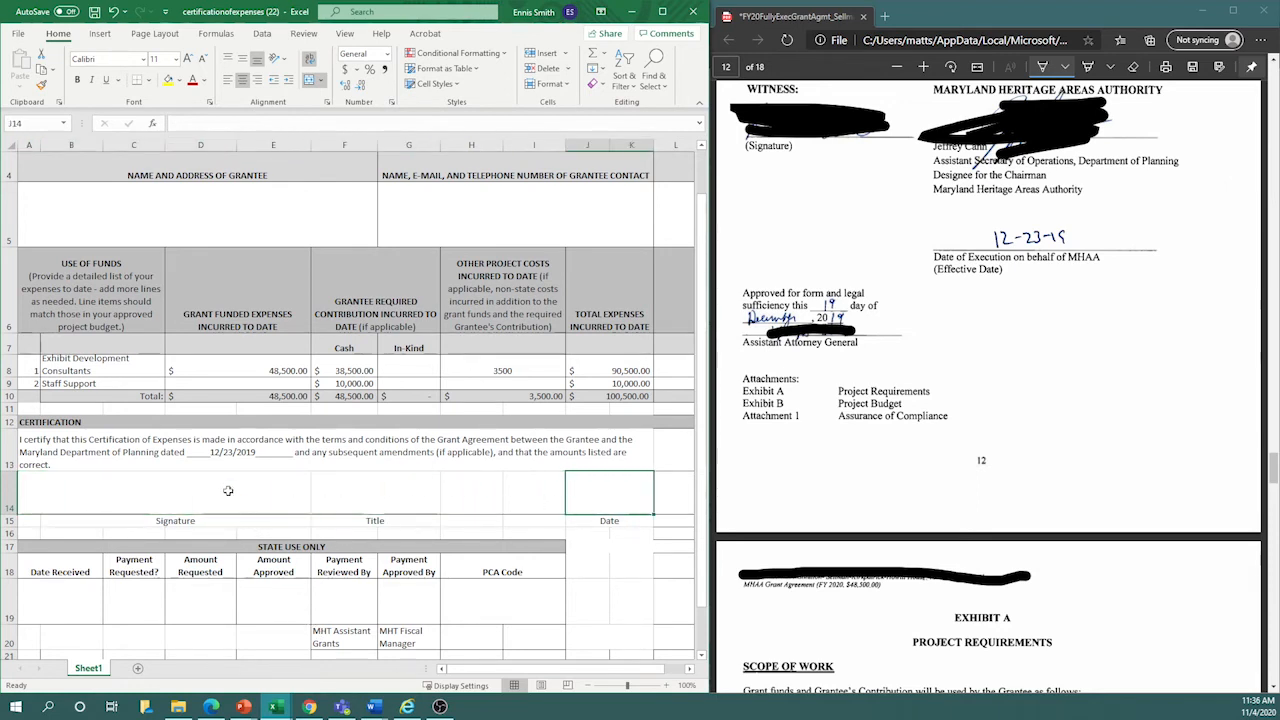
click(228, 490)
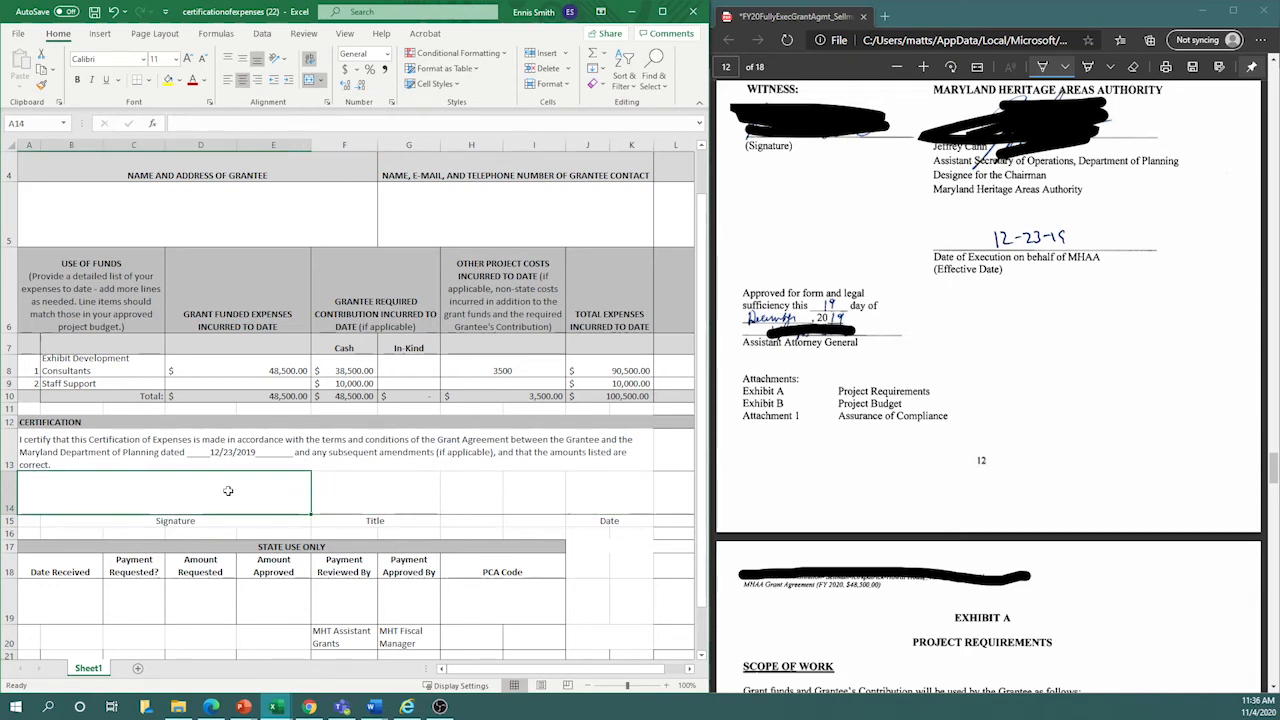
click(361, 489)
click(611, 504)
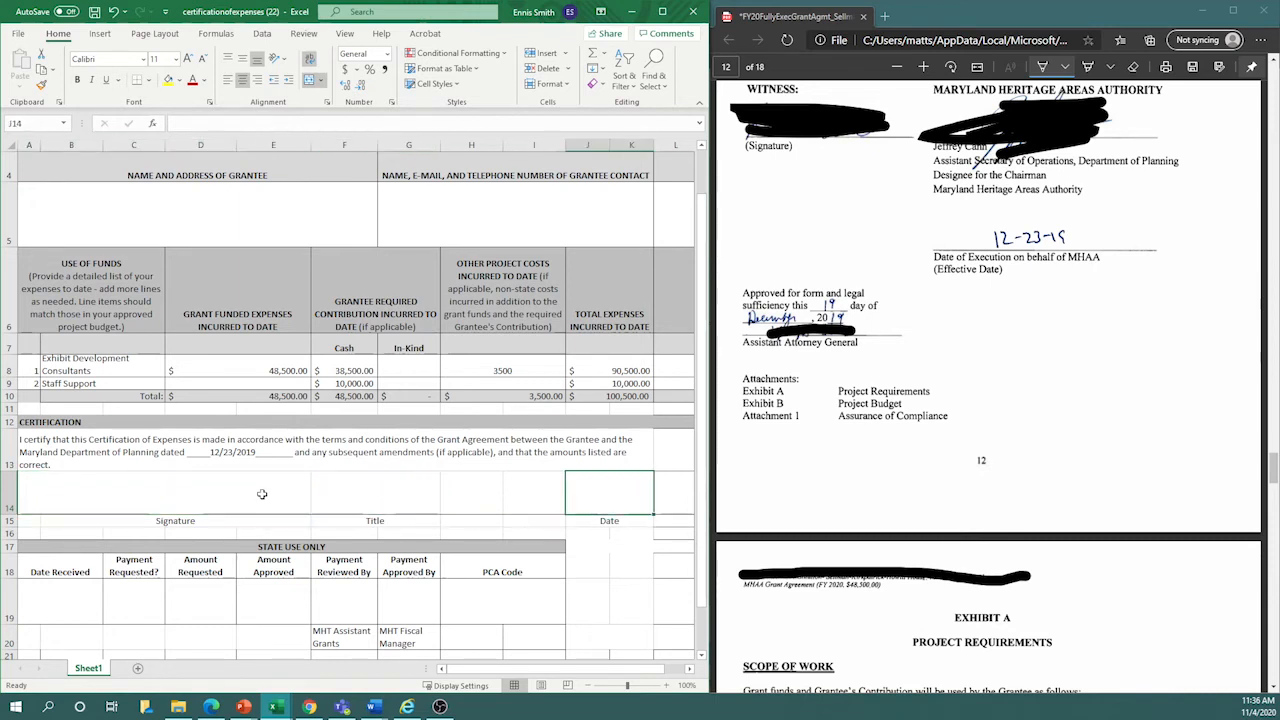
click(224, 492)
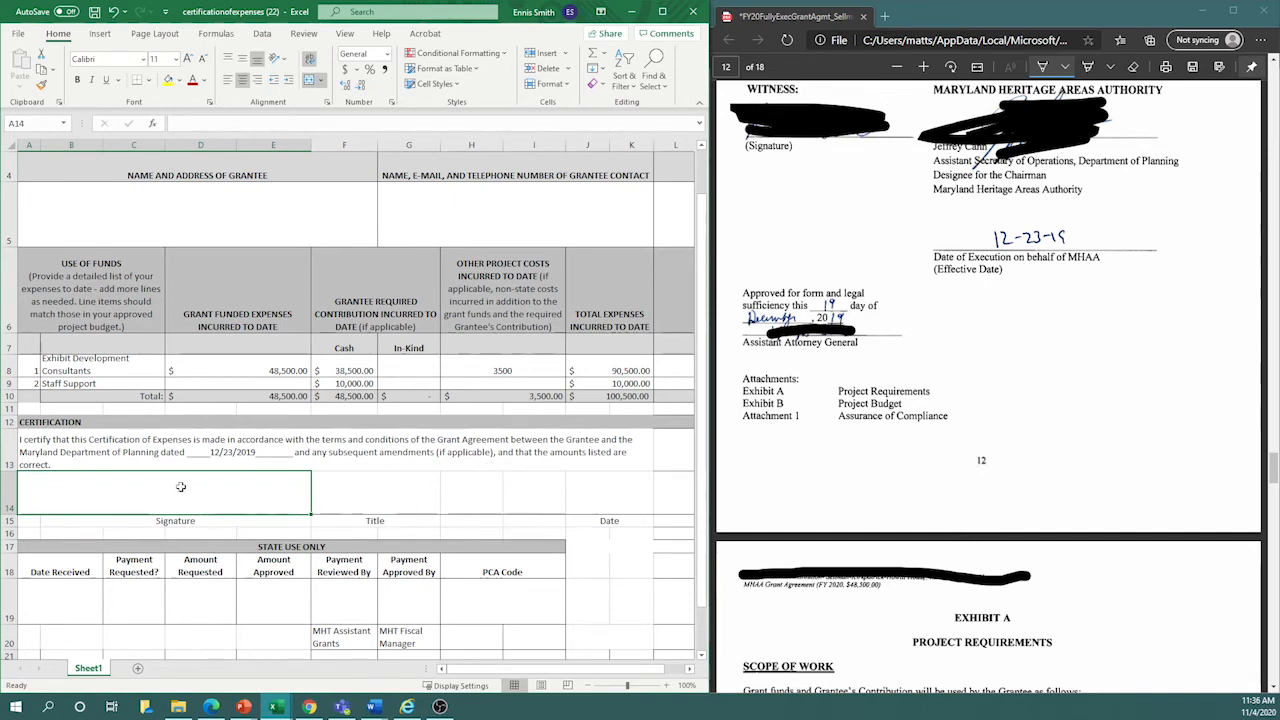
scroll(404, 512, down, 1)
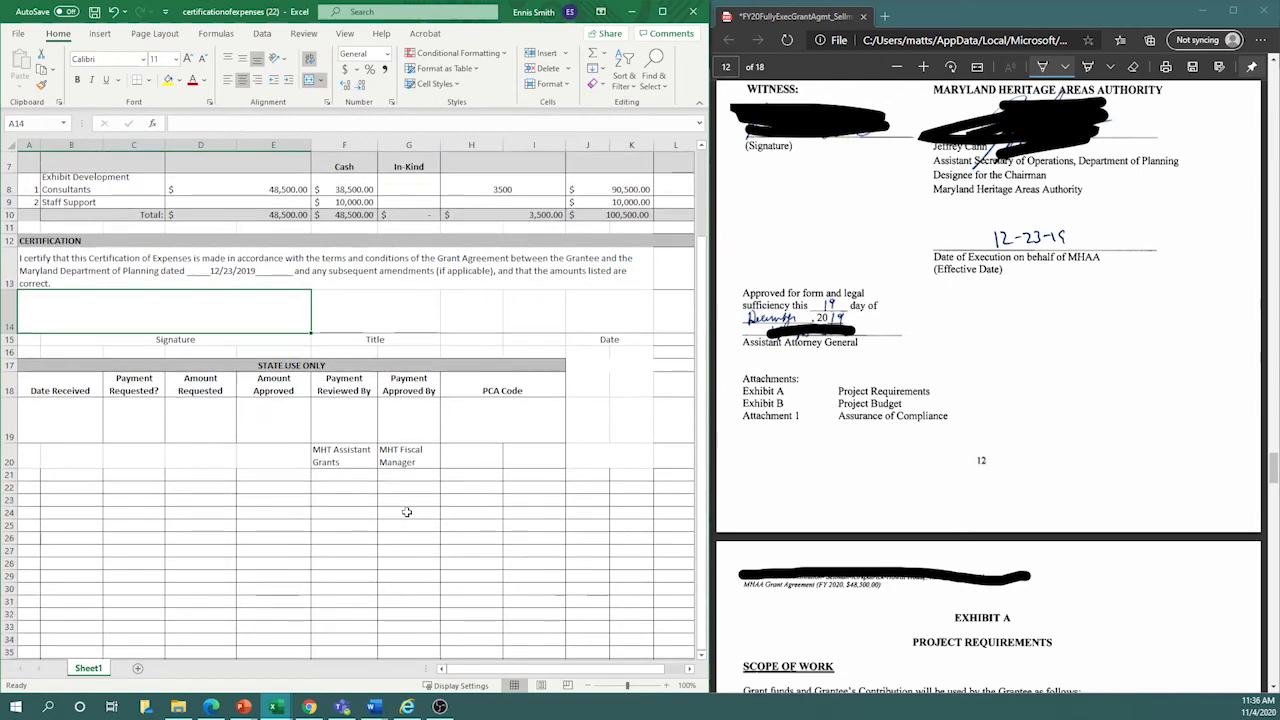
scroll(406, 512, up, 2)
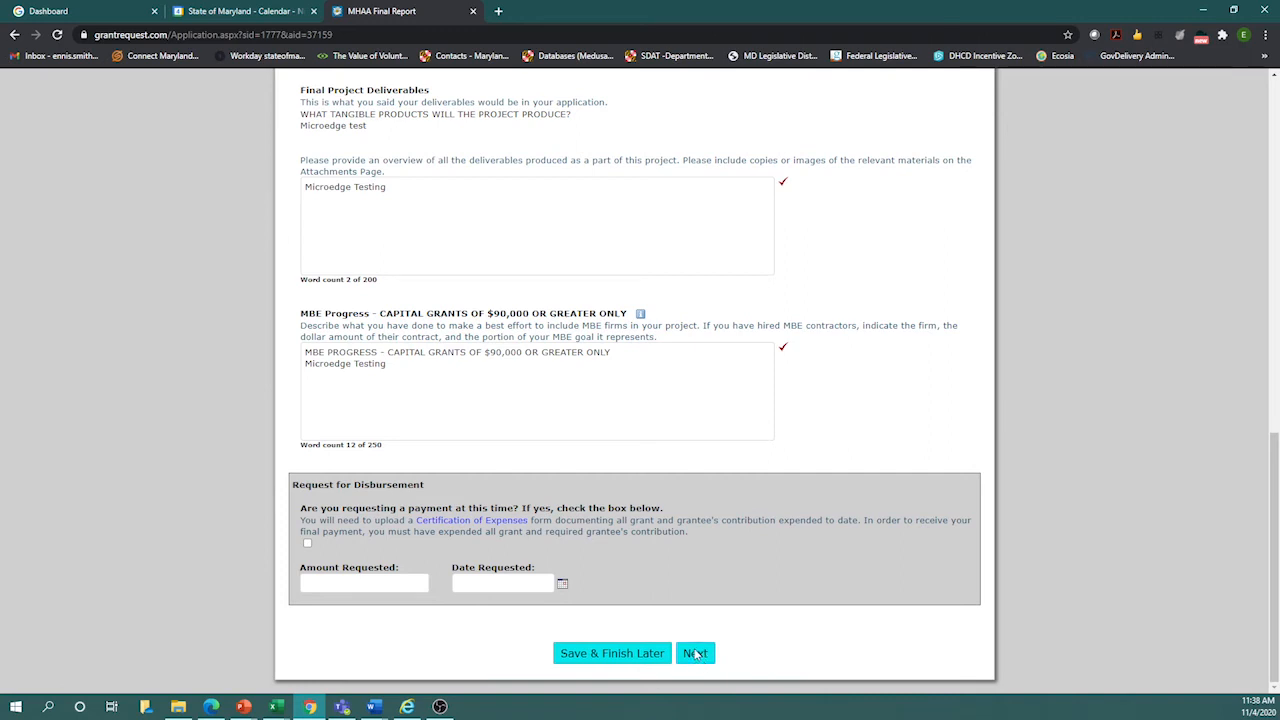
Step: Enter 5000 as the amount requested and pick November 4, 2020 as the request date
click(361, 583)
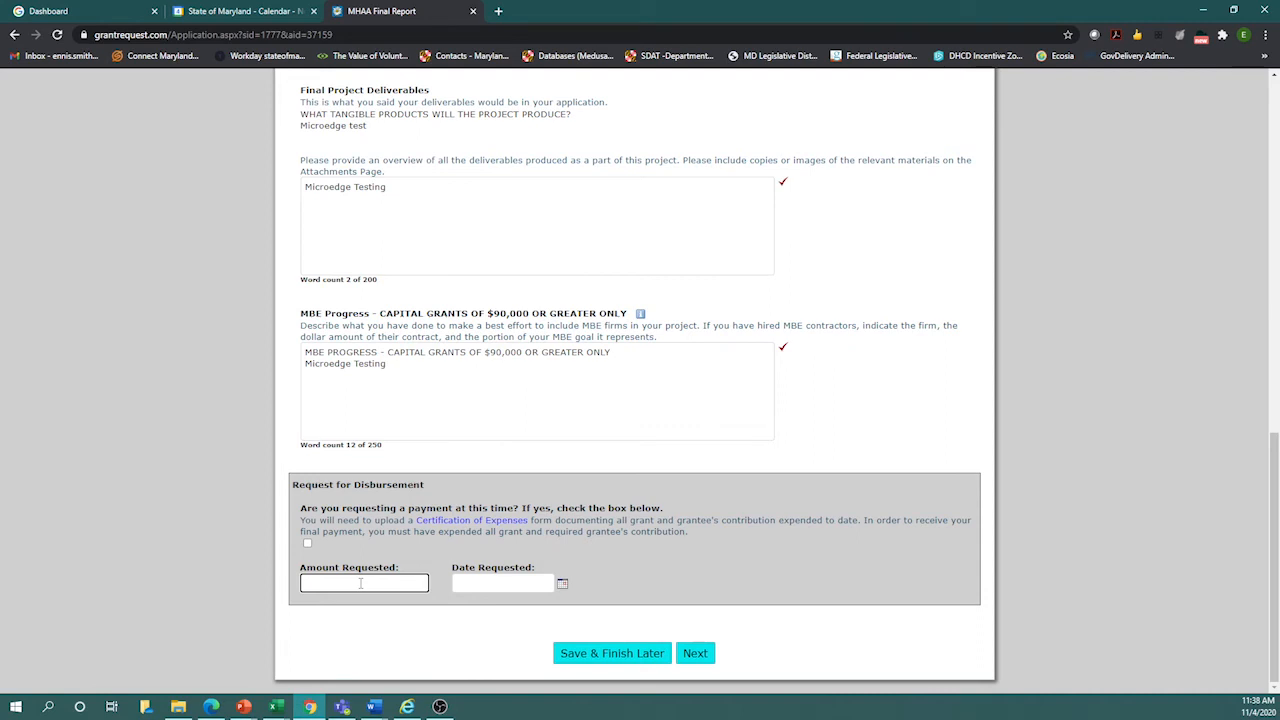
text(5000)
key(Tab)
click(562, 583)
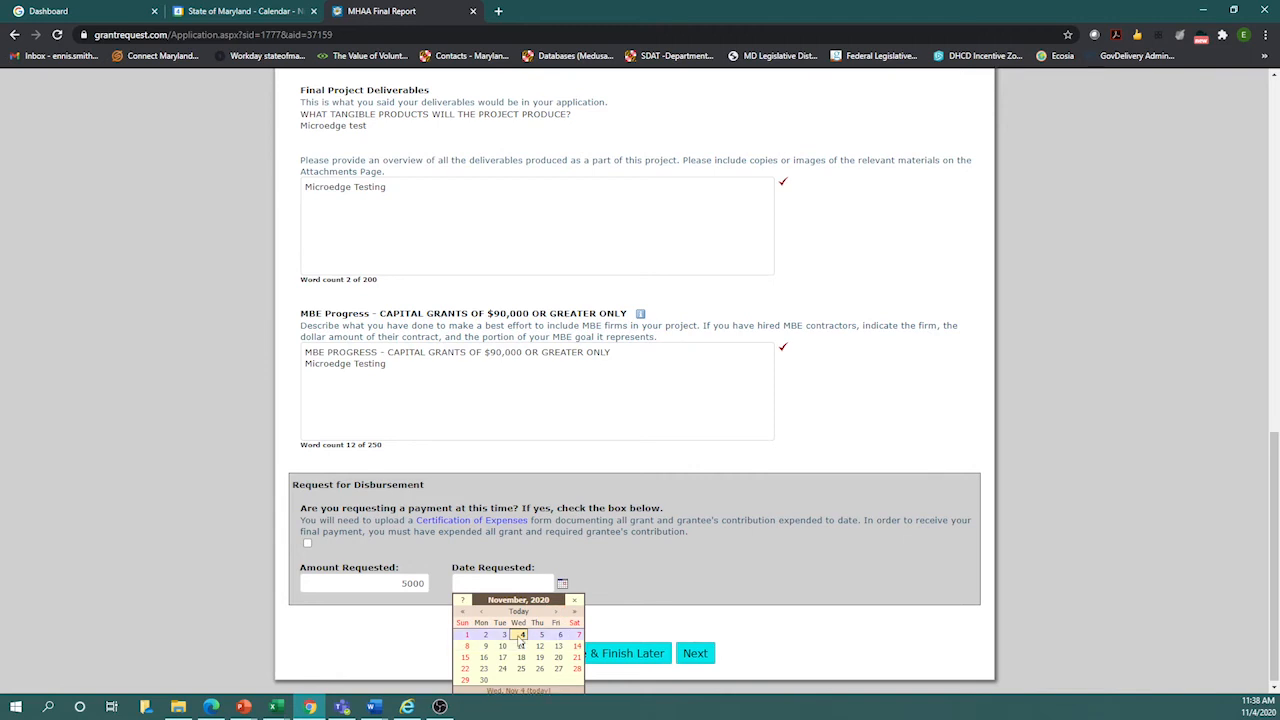
click(520, 637)
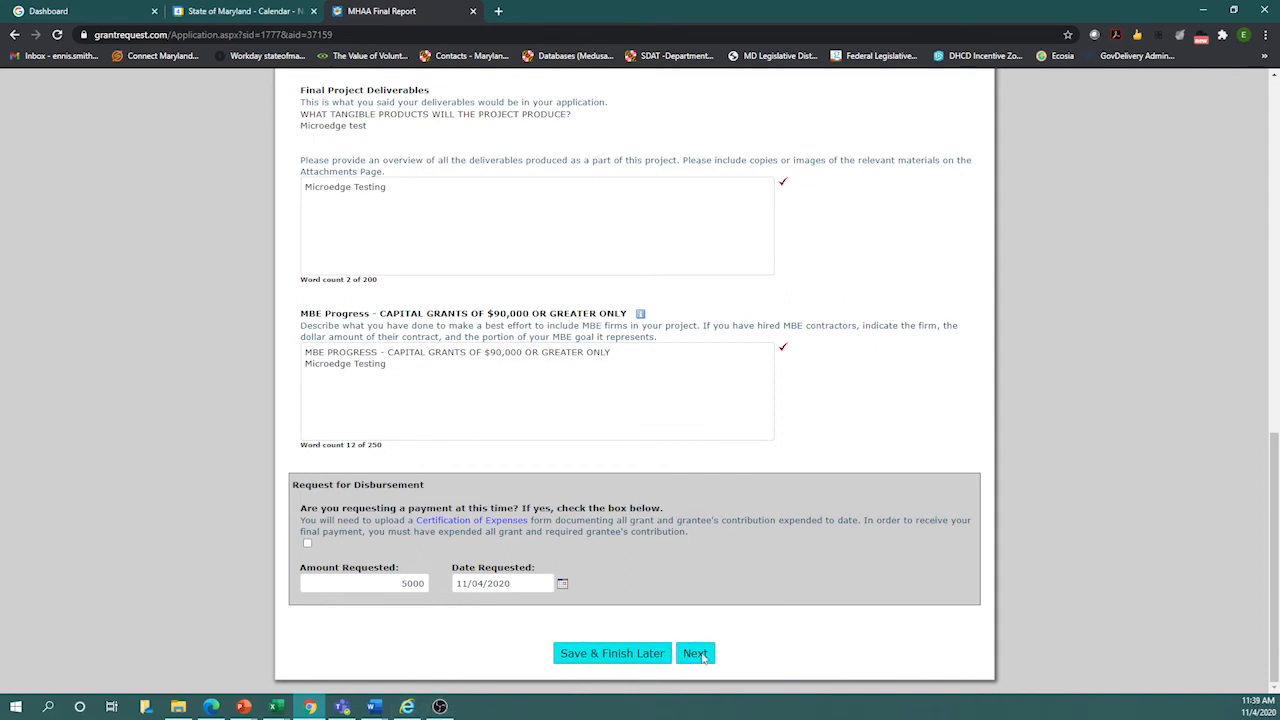
scroll(500, 440, up, 3)
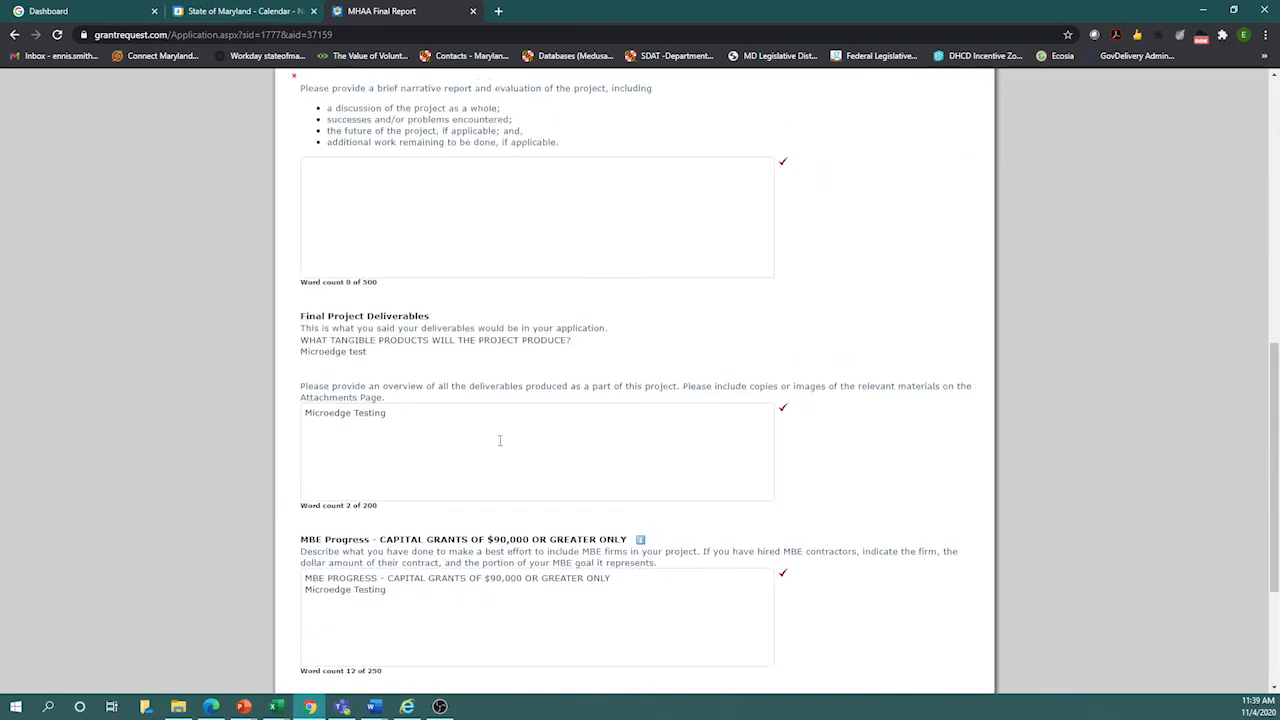
scroll(500, 440, down, 3)
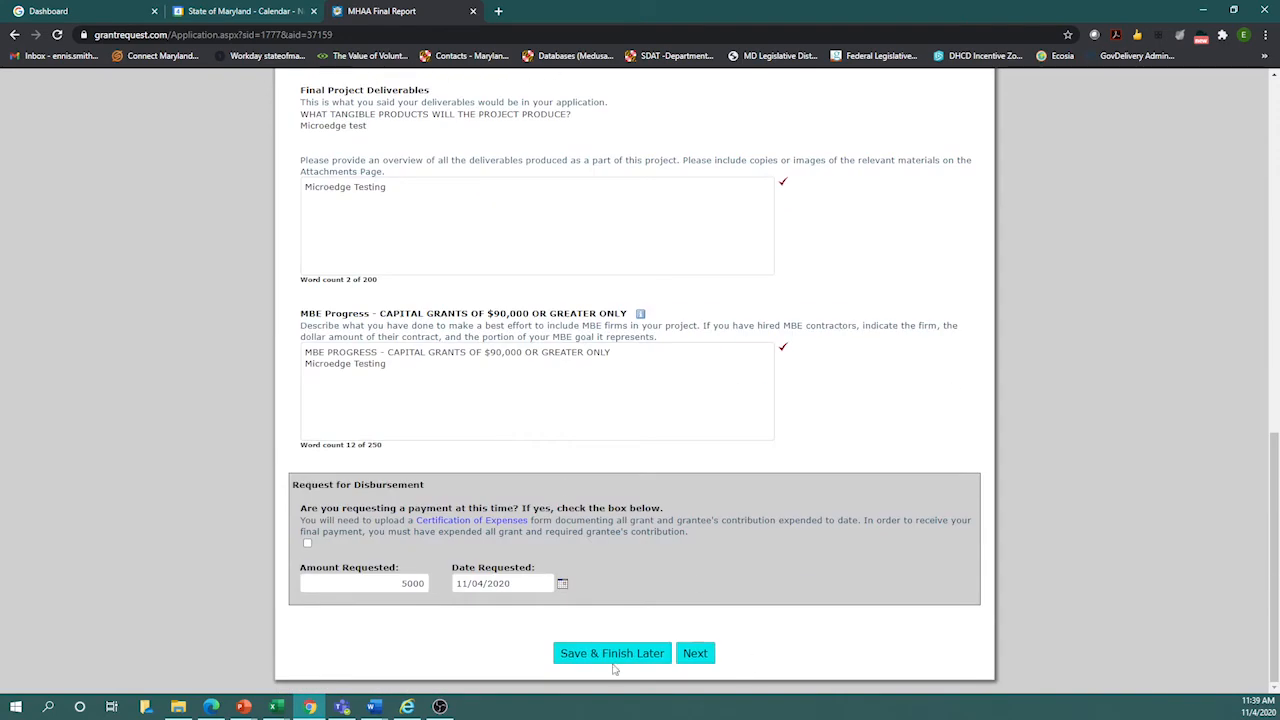
Step: Move to the Attachments page and title the new upload 'Certification of Expenses Form'
click(695, 656)
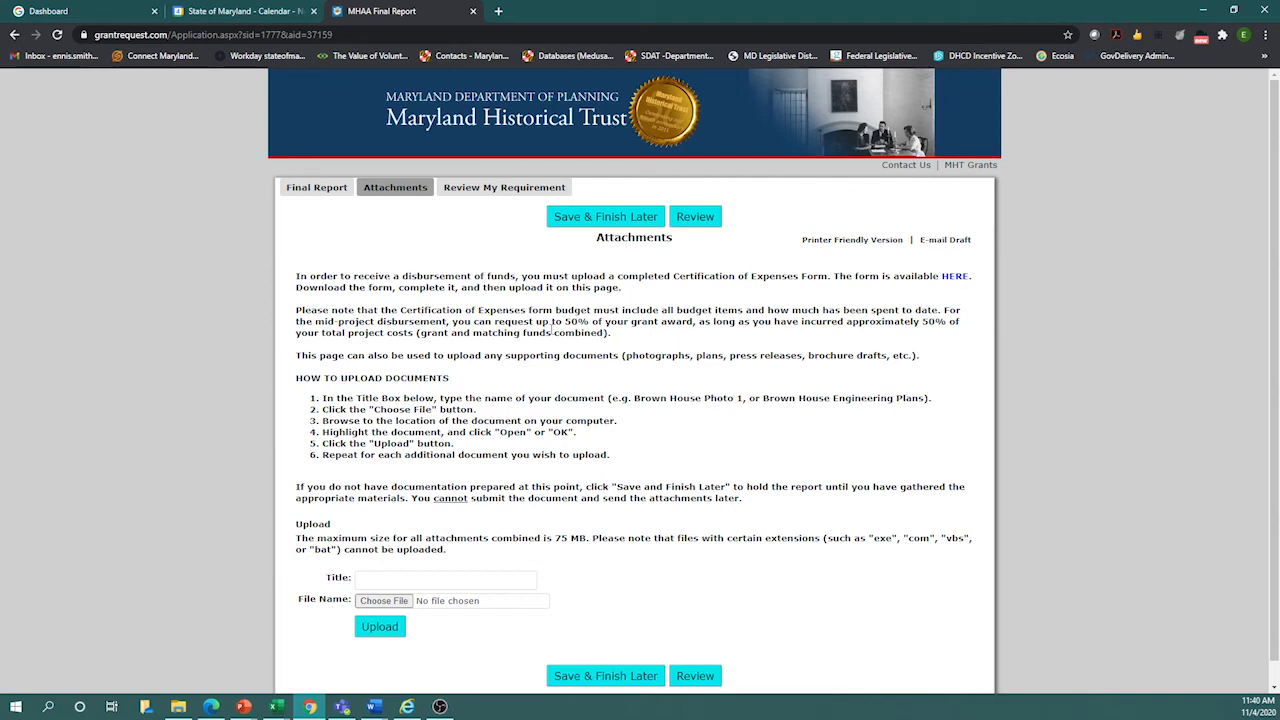
click(372, 581)
text(Cert)
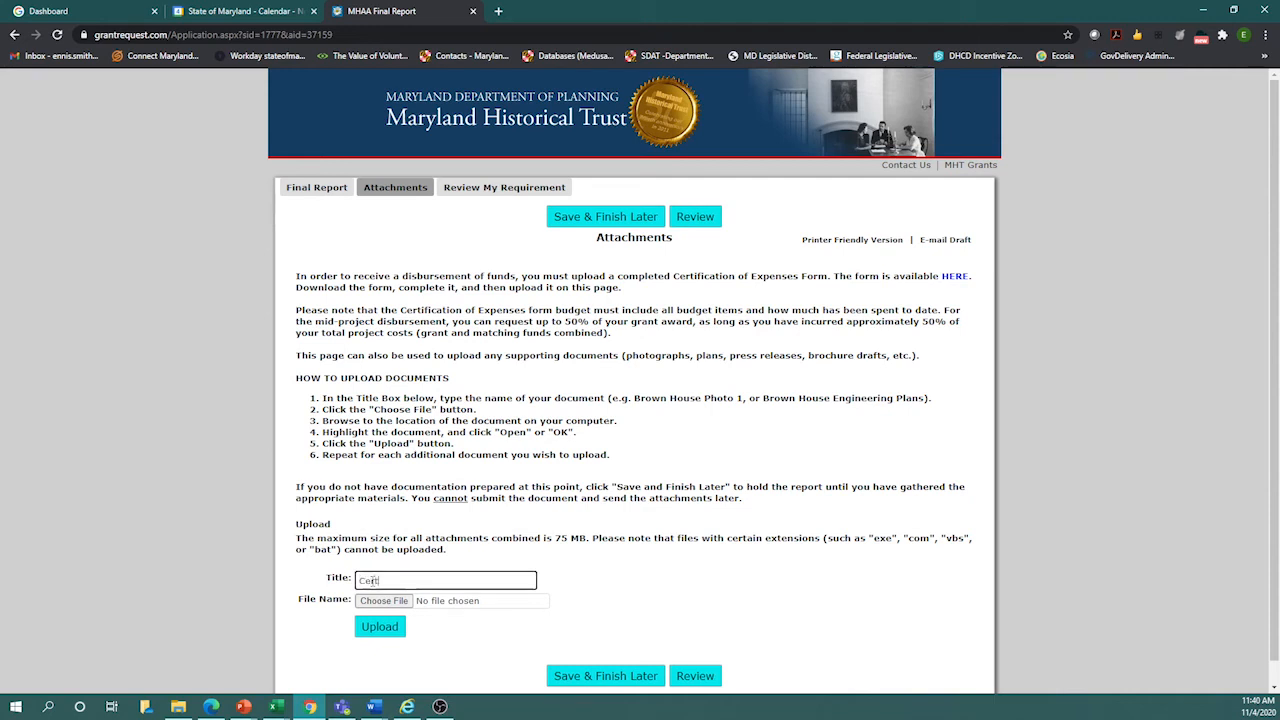
text(ification of Exppenses)
key(BackSpace)
key(BackSpace)
key(BackSpace)
key(BackSpace)
key(BackSpace)
key(BackSpace)
key(BackSpace)
text(enses Form)
click(478, 632)
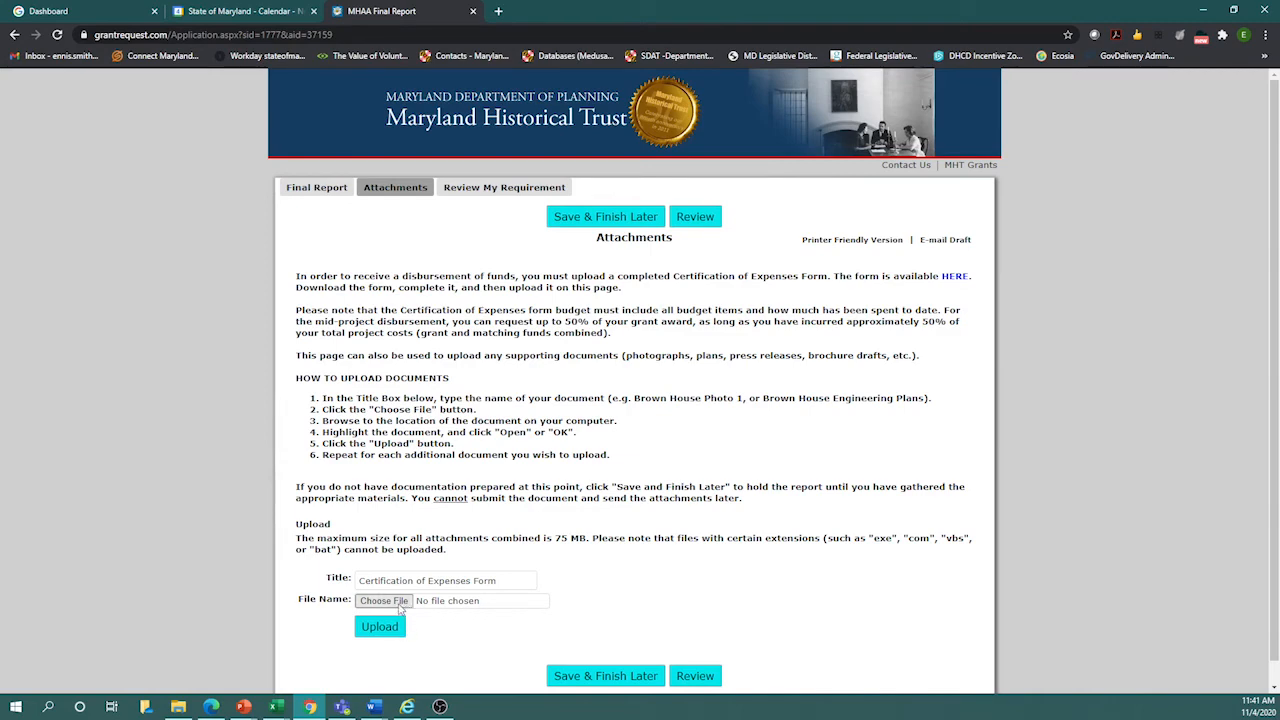
Step: Choose and upload certificationofexpenses - test.xlsx as the attachment file
click(406, 603)
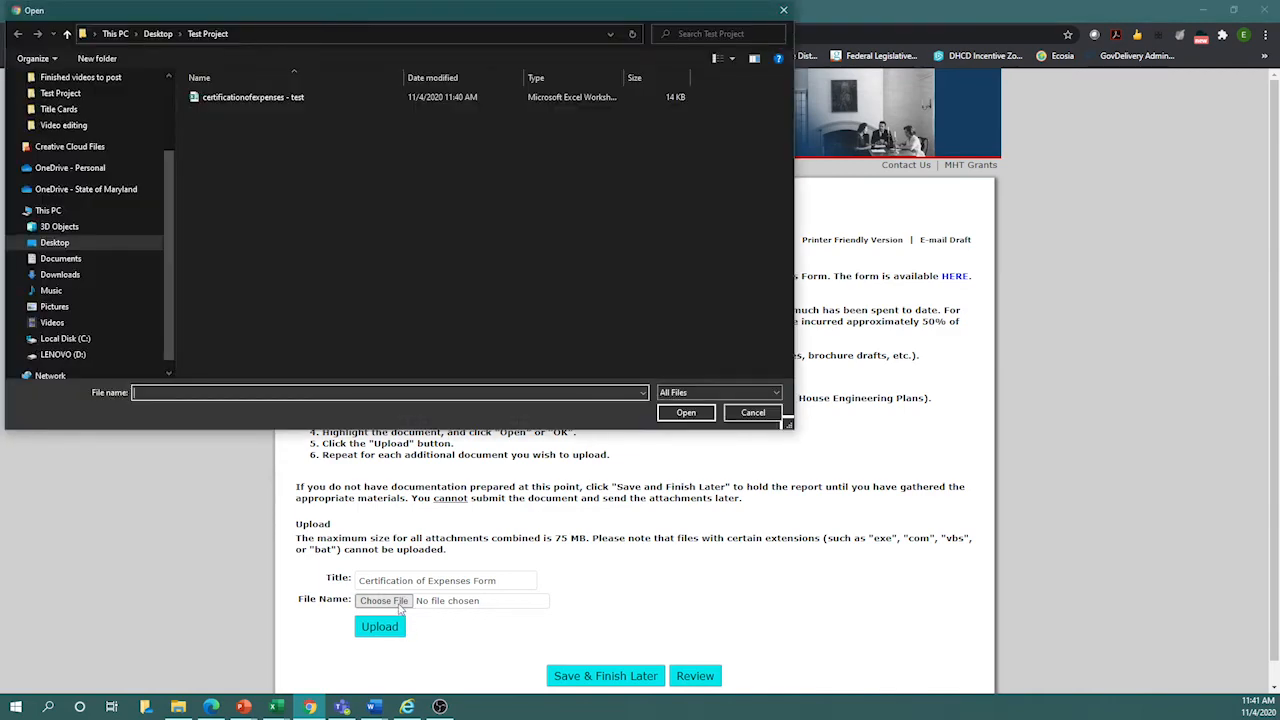
double_click(321, 97)
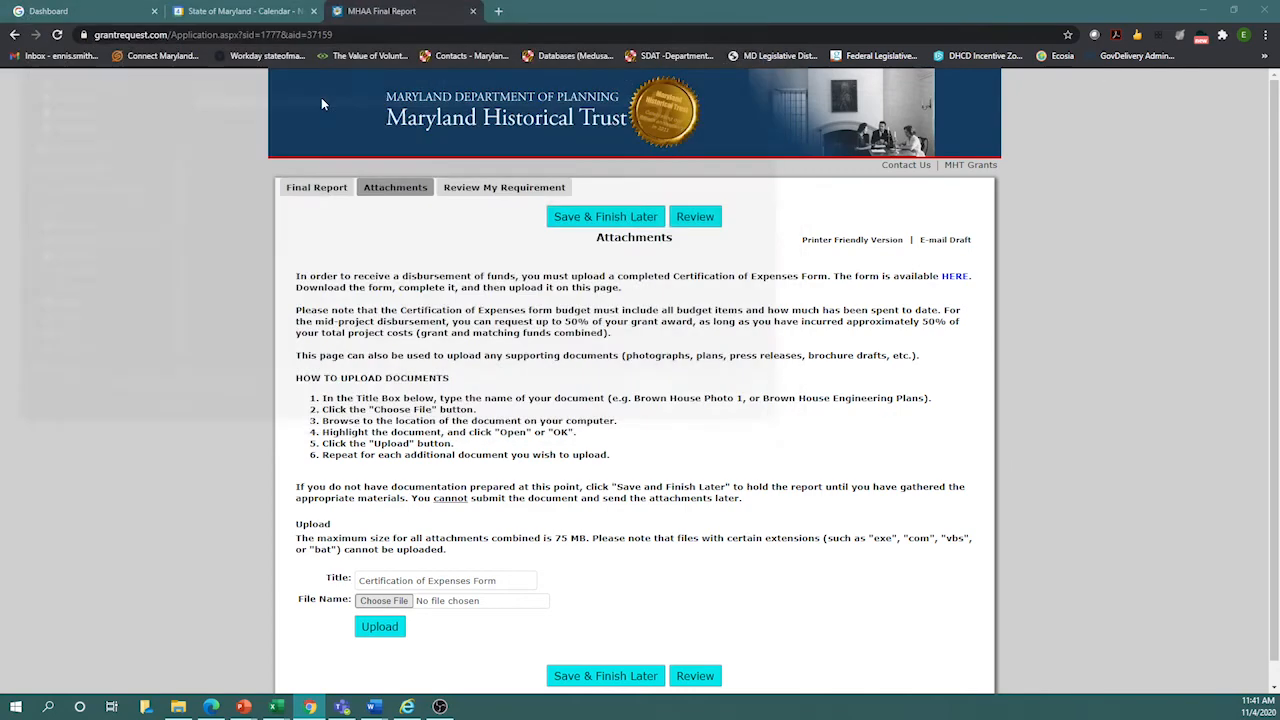
click(390, 630)
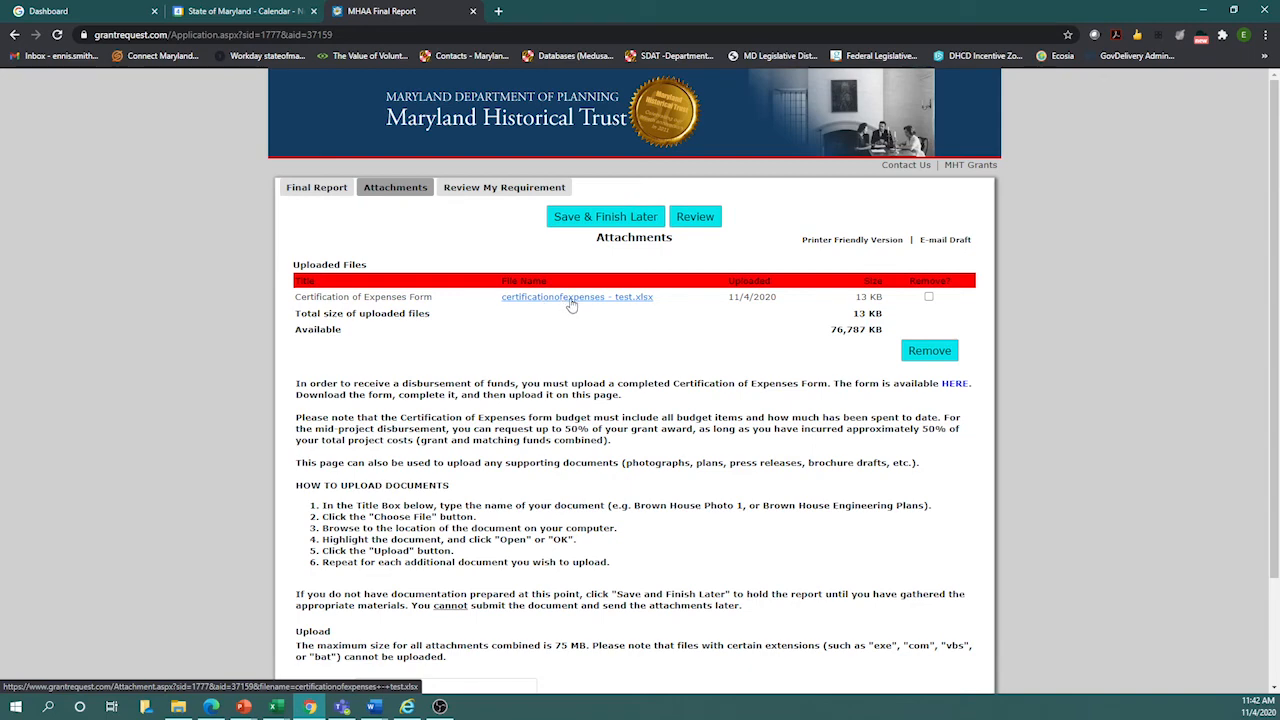
Step: Title a second attachment 'Photo of Exhibit 1' and close the file picker without choosing a file
scroll(569, 350, down, 2)
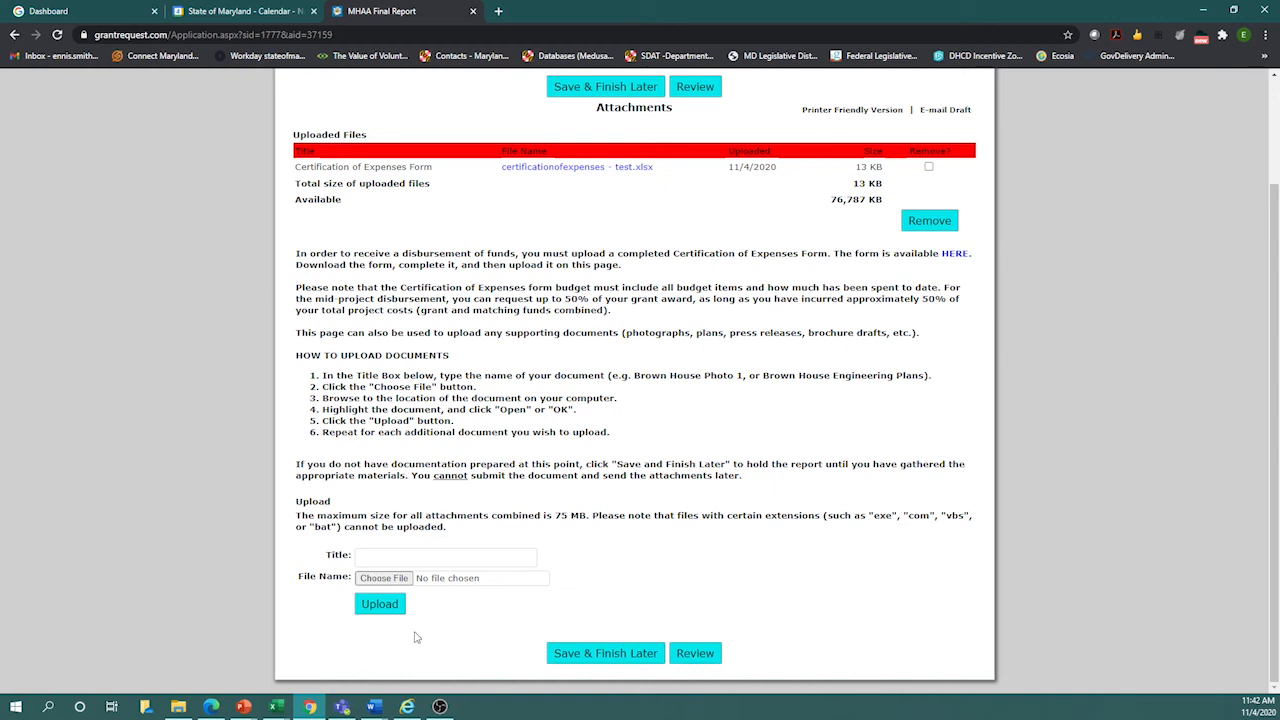
click(364, 556)
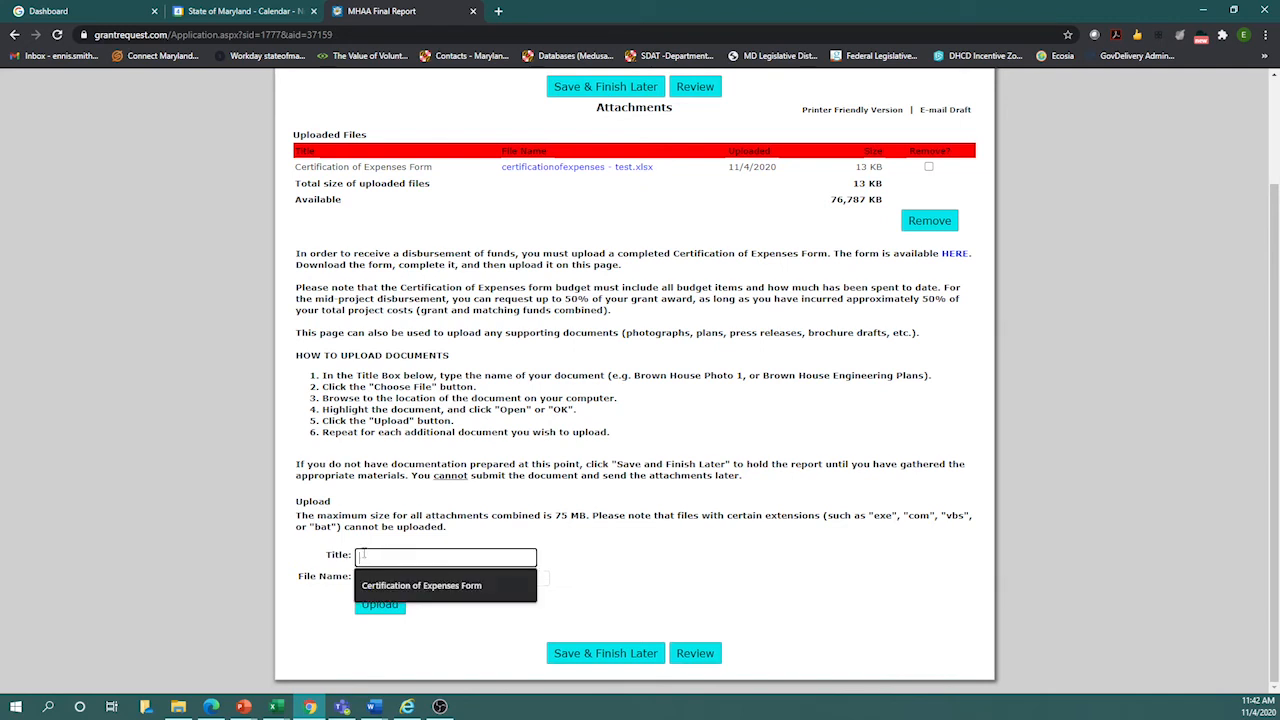
text(p)
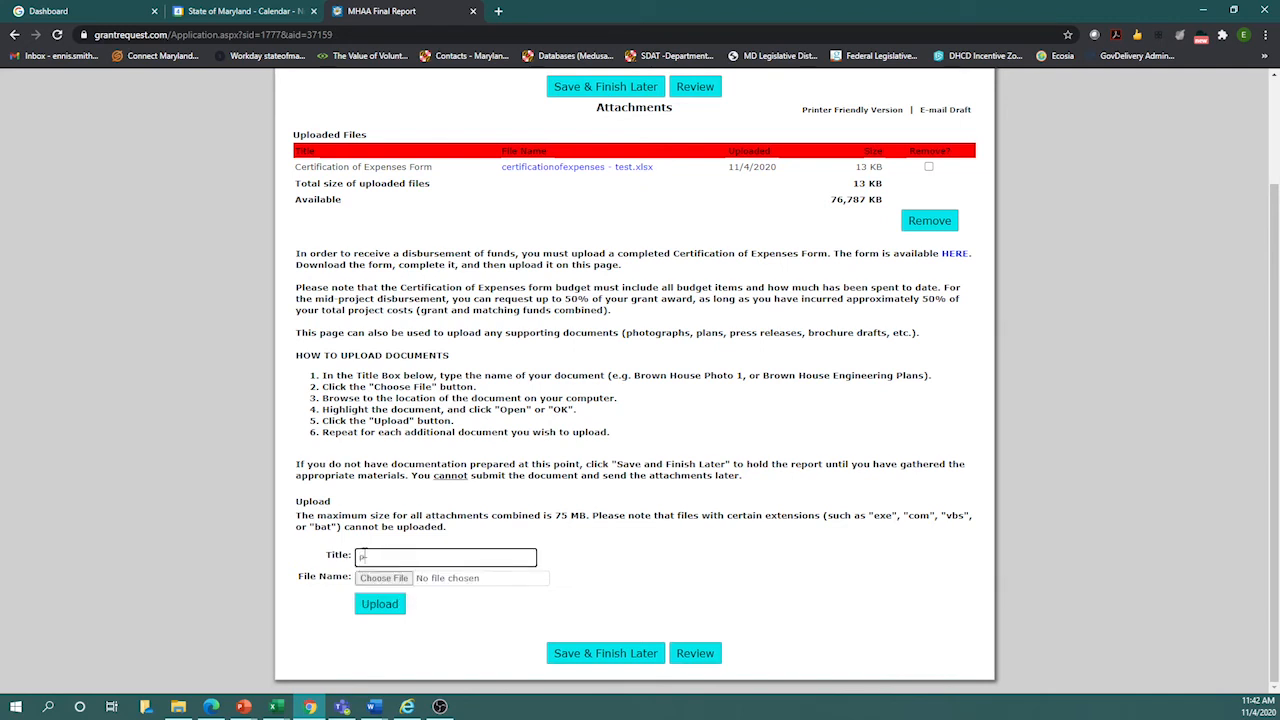
text(Ph)
text(oto of Exhibit 1)
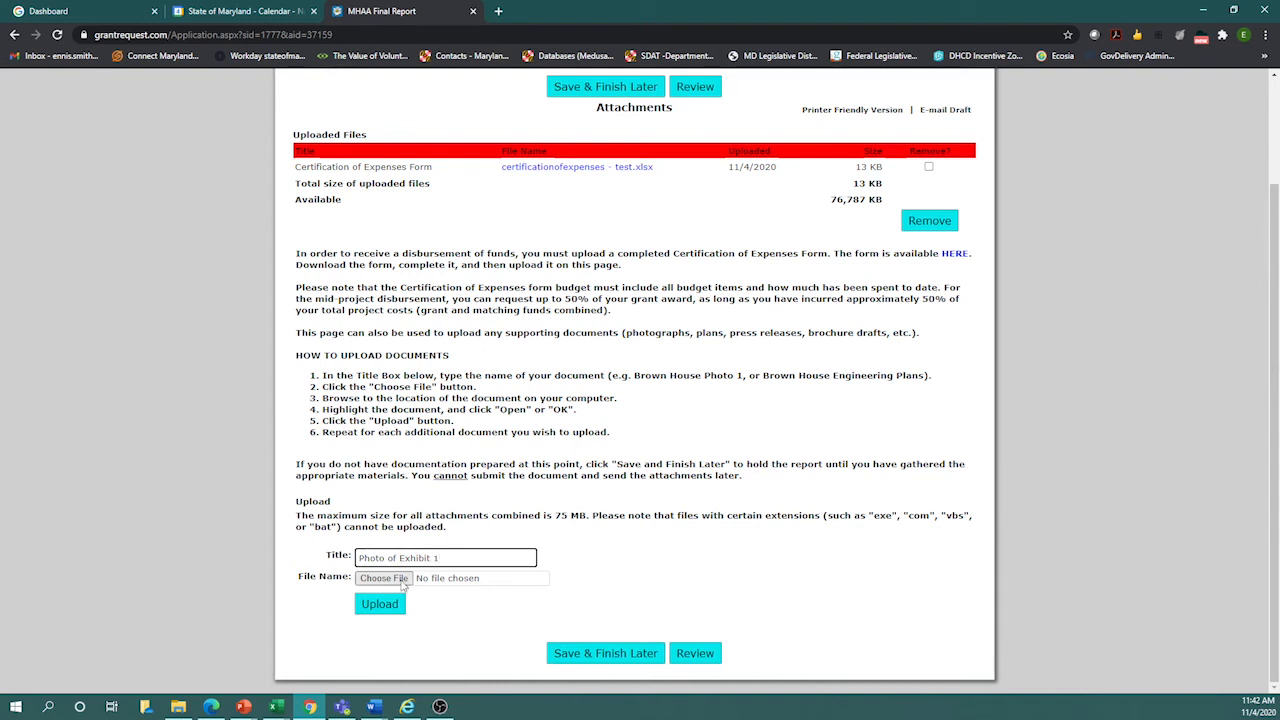
click(403, 584)
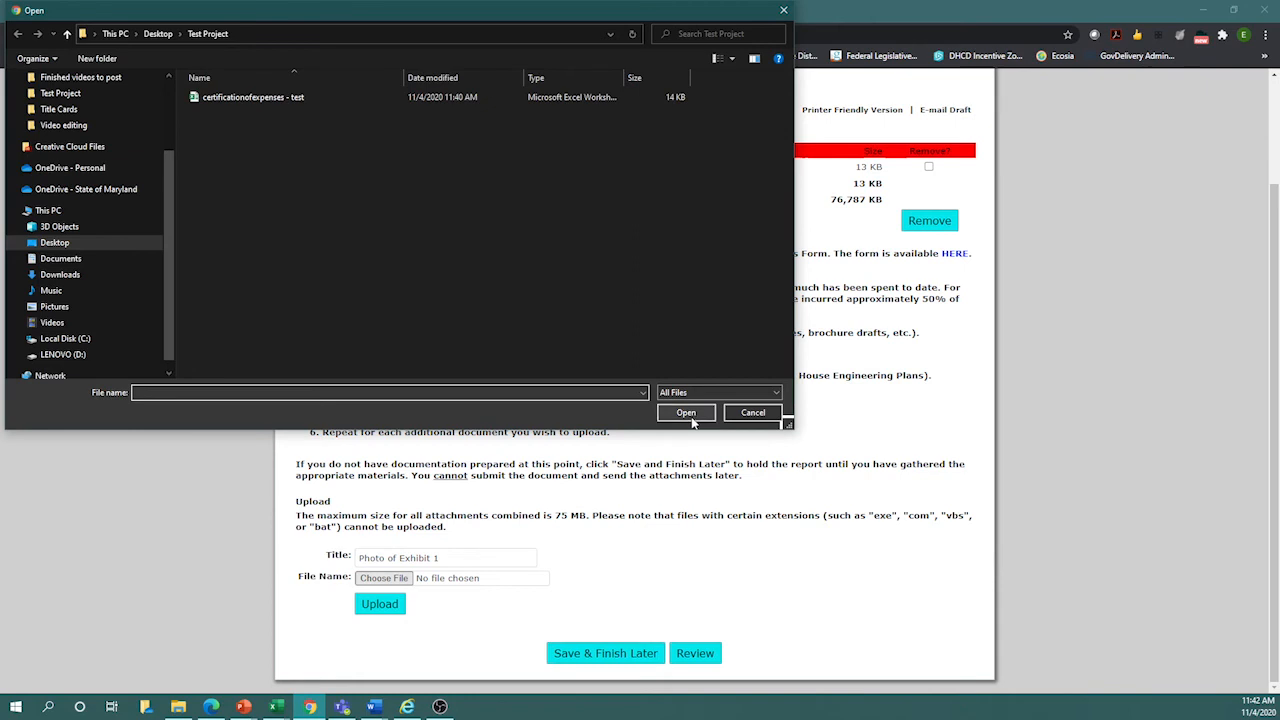
click(784, 11)
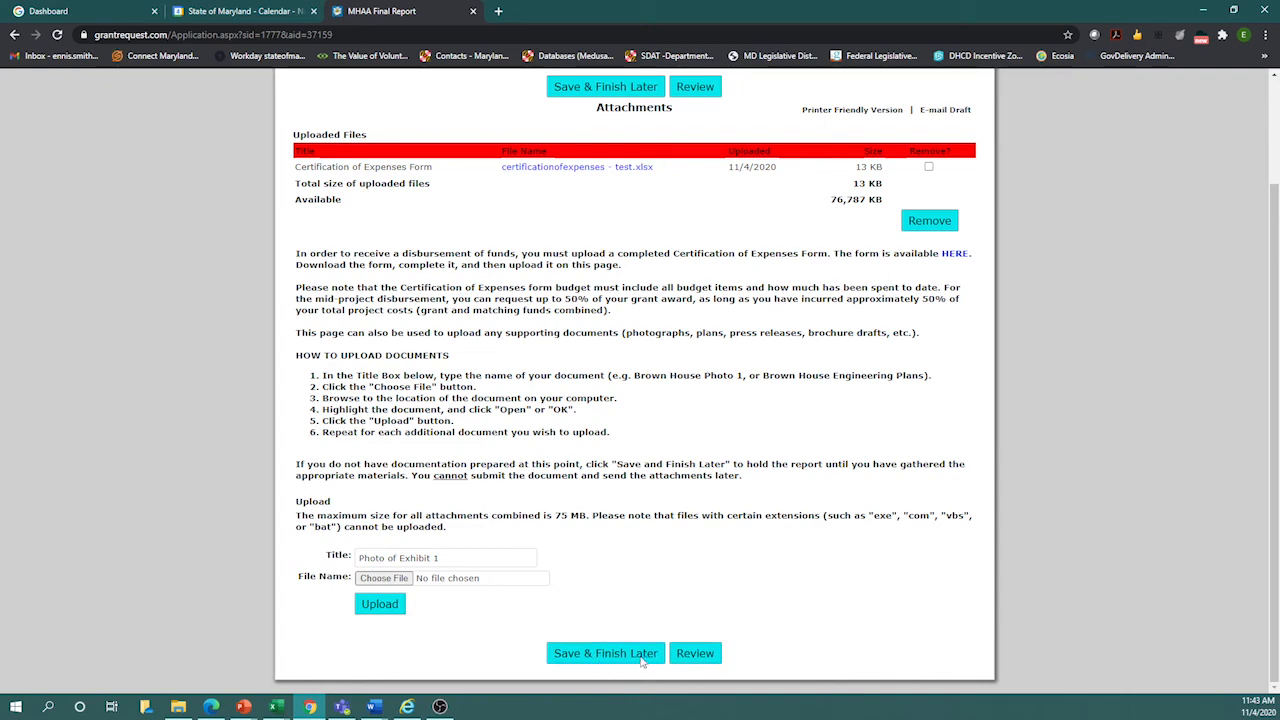
Step: On the review page, type 'test' into the required project evaluation narrative box
click(698, 657)
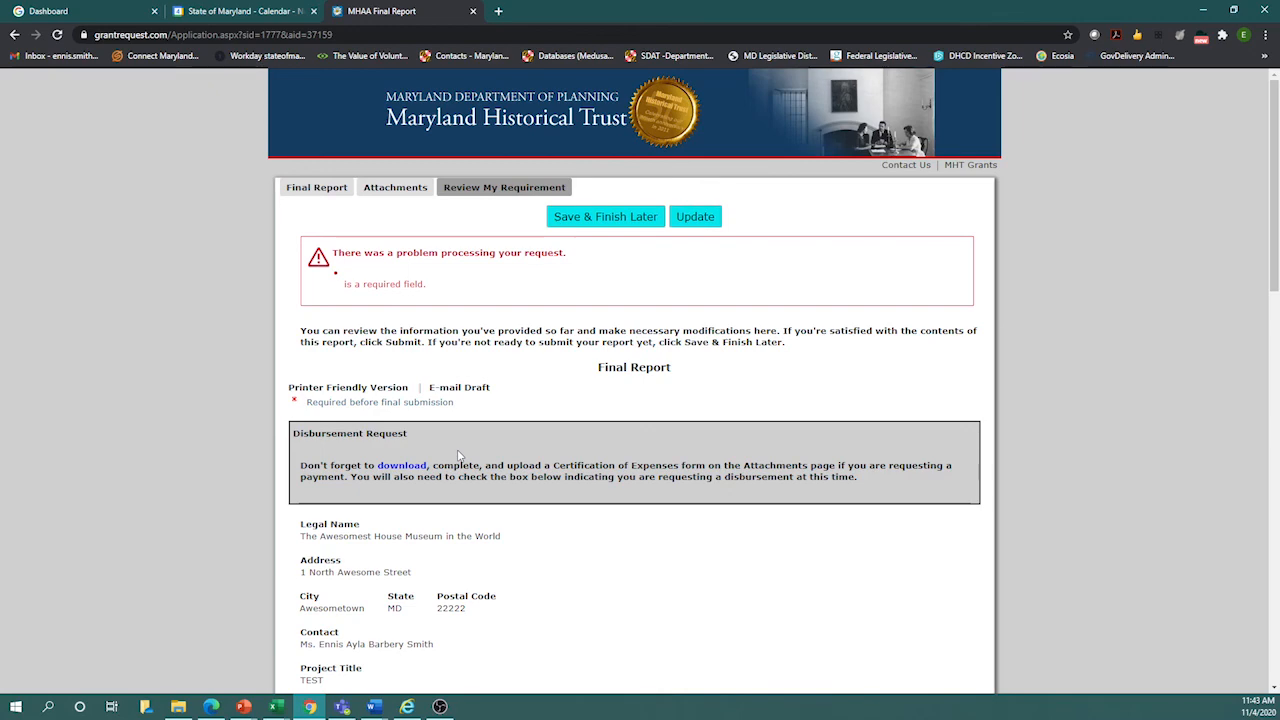
scroll(460, 455, down, 3)
scroll(458, 455, down, 5)
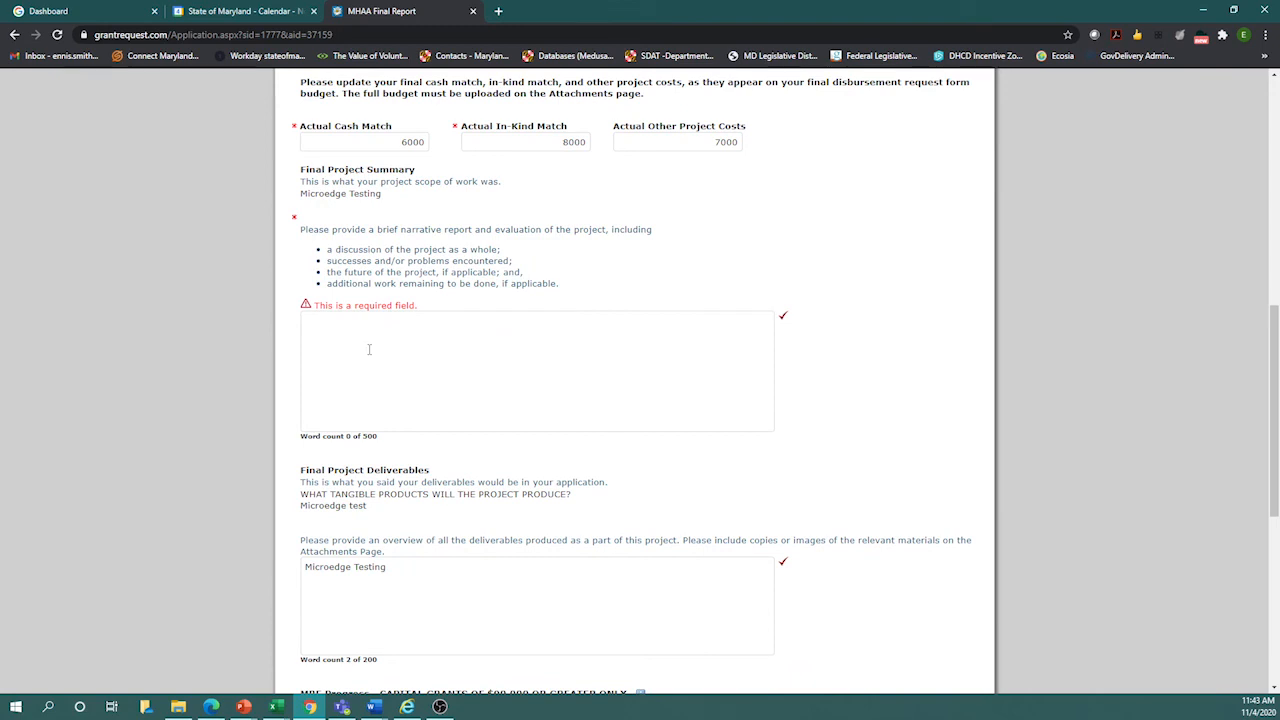
click(368, 349)
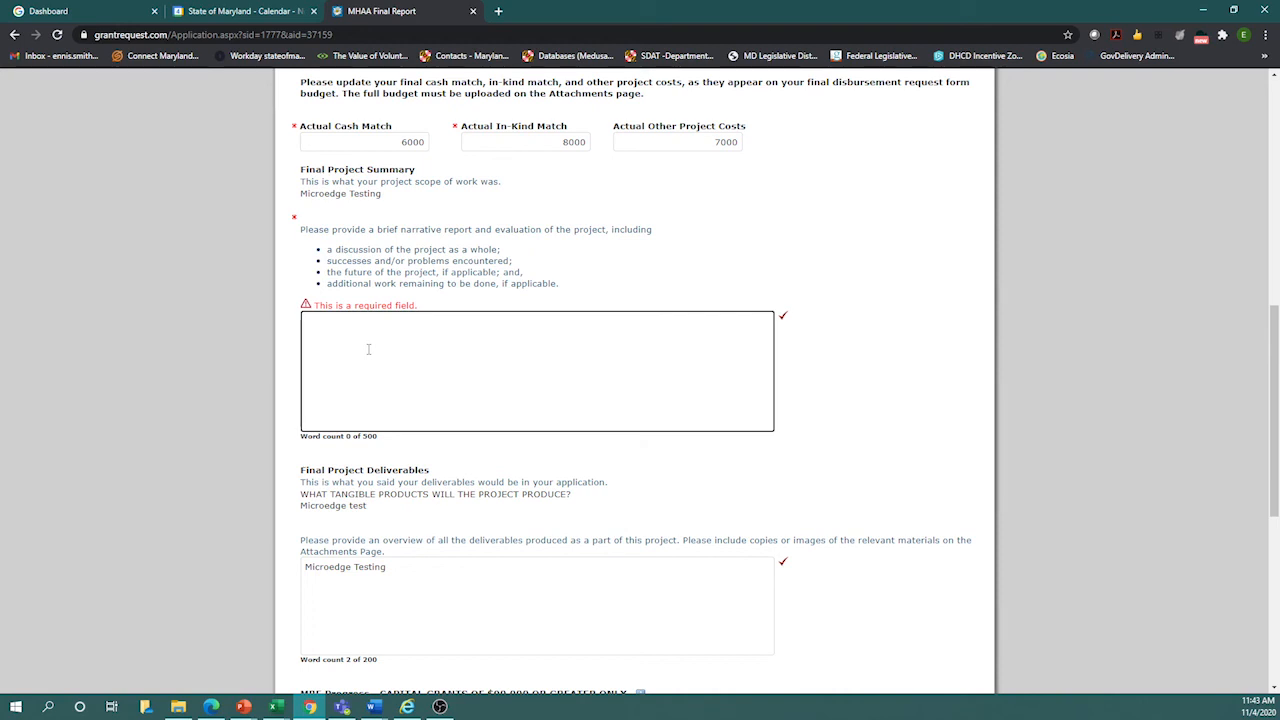
text(test)
scroll(459, 372, down, 5)
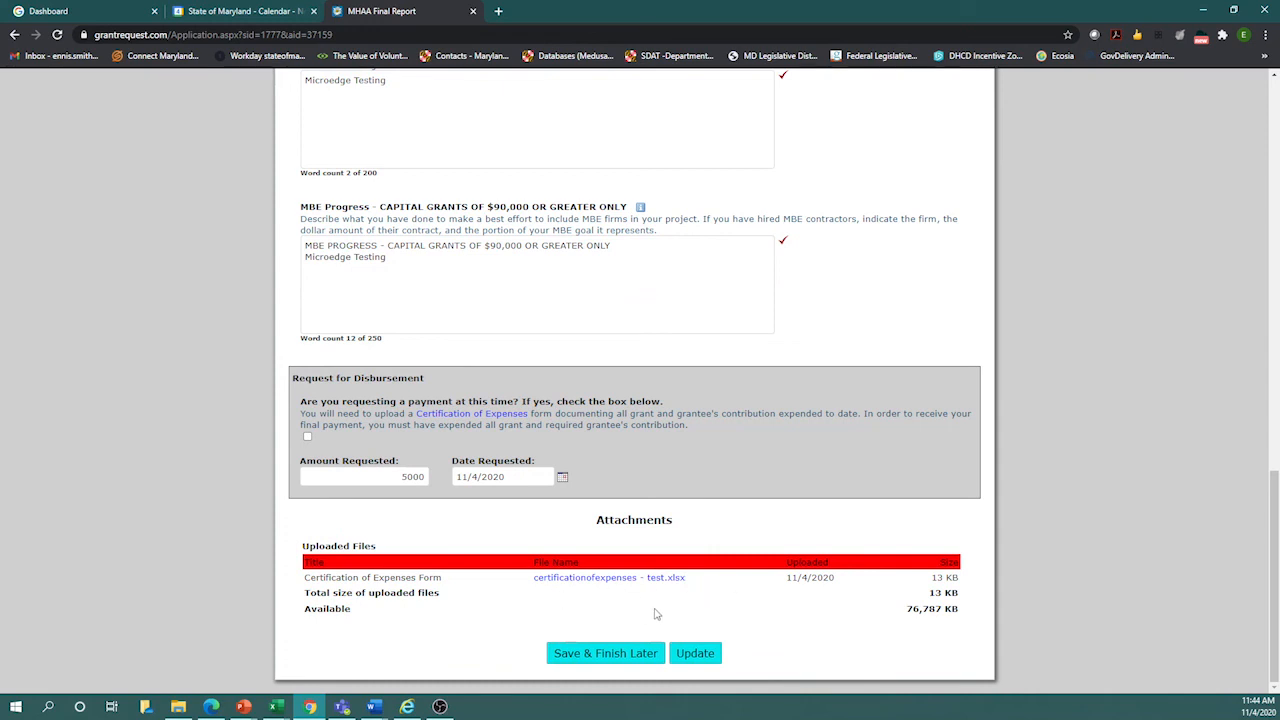
Step: Save the MHAA Final Report changes with Update, then submit the report from the review page
click(693, 657)
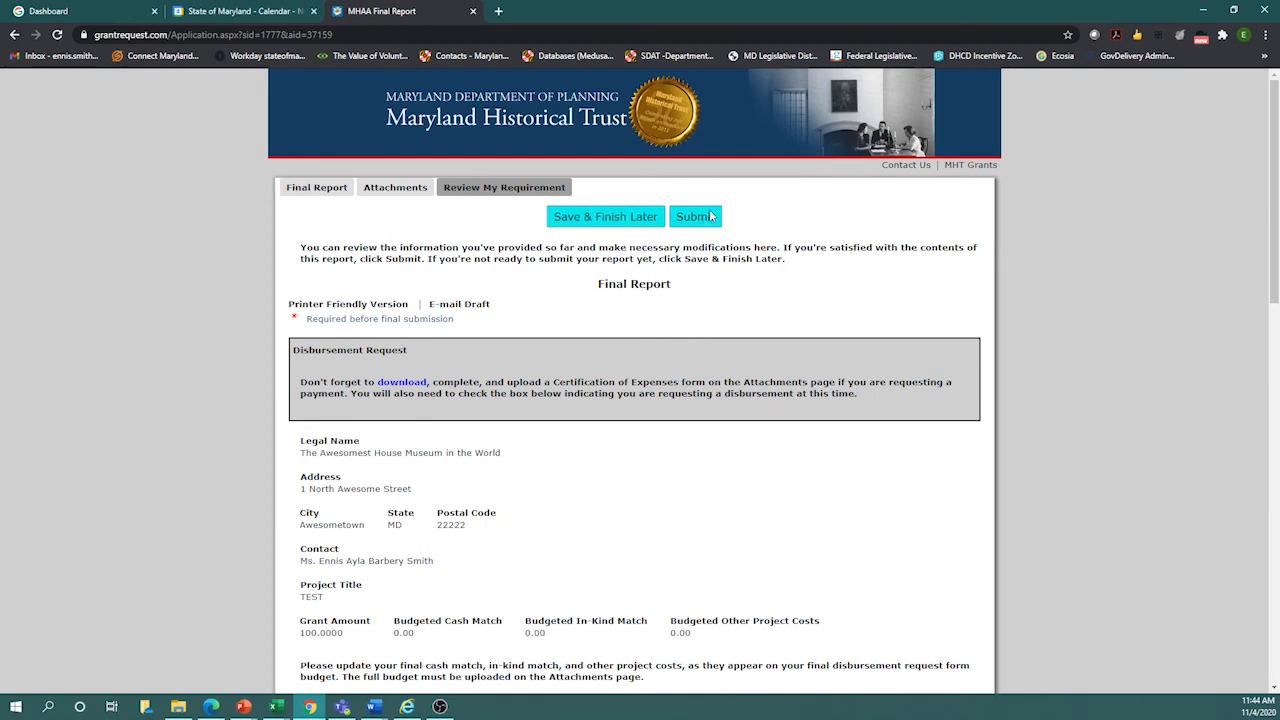
scroll(757, 431, down, 15)
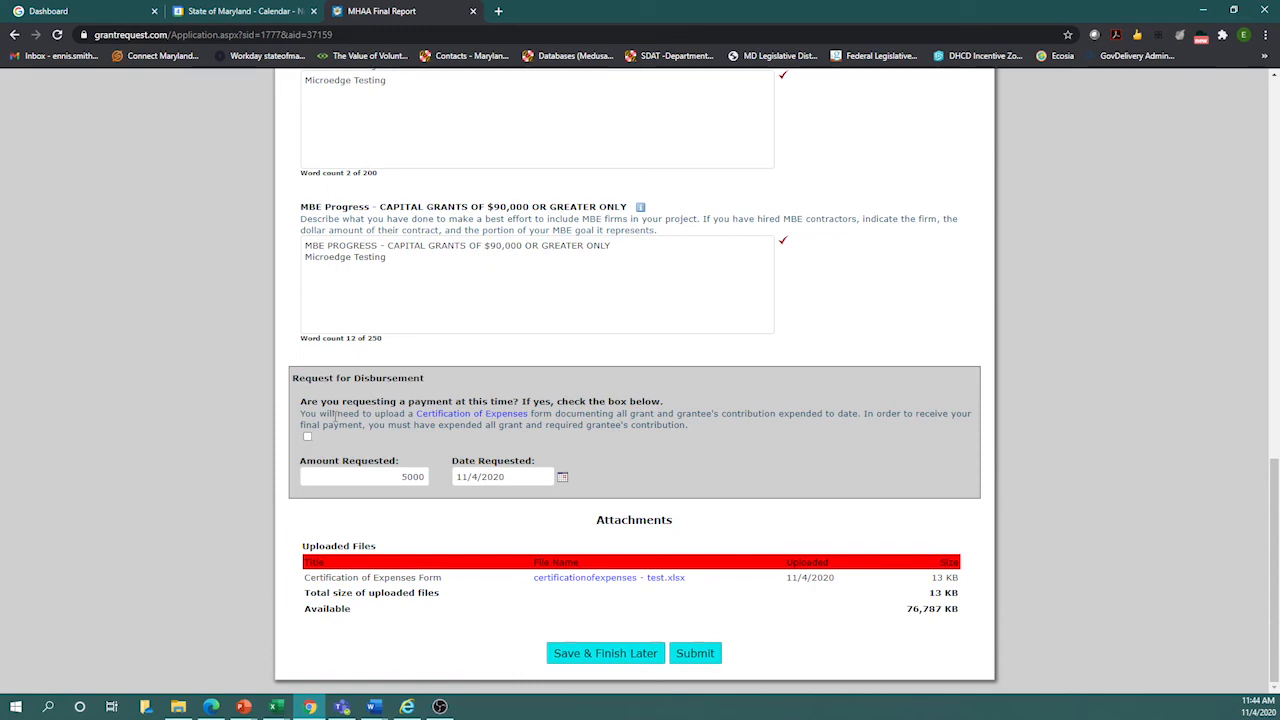
click(697, 660)
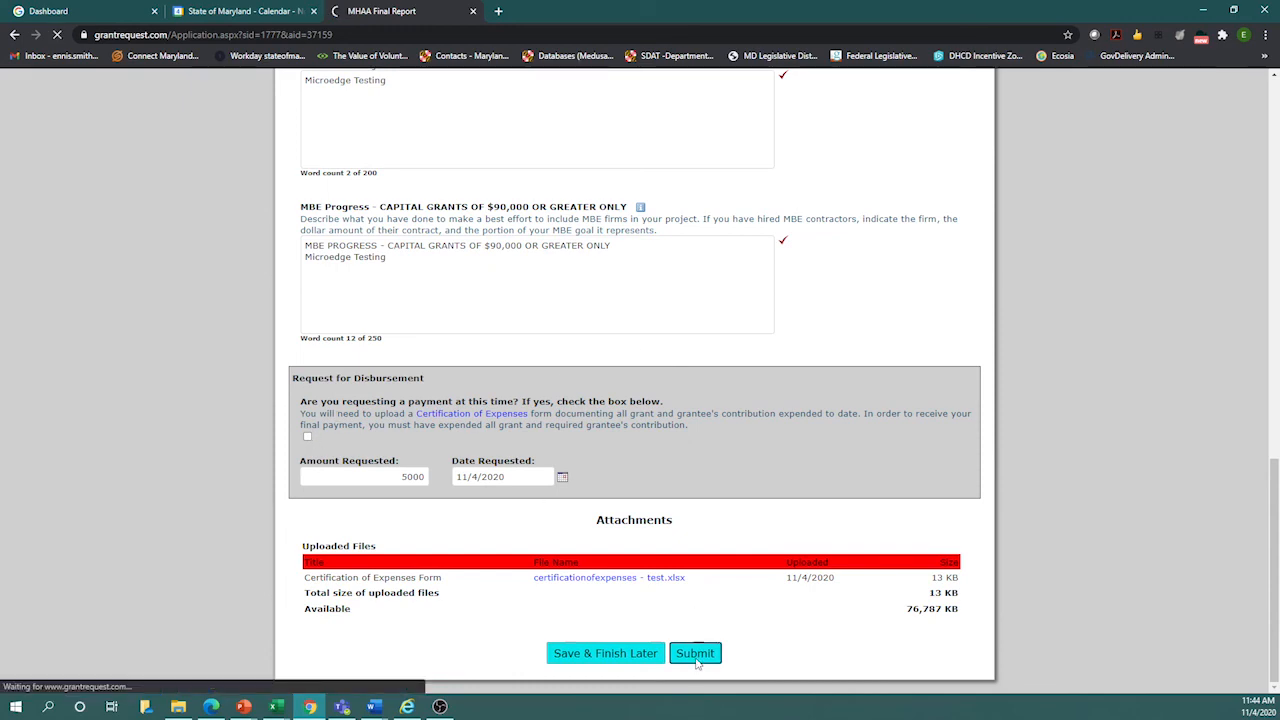